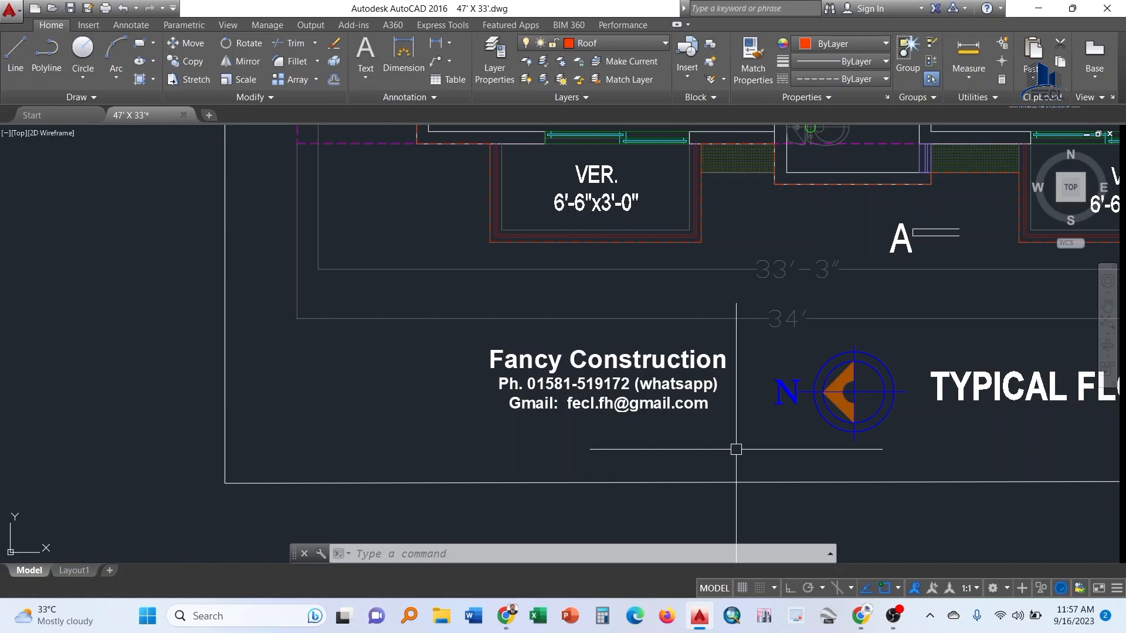
Examine the typical floor plan and the loose sofa, bed and toilet blocks placed beside it
{"action": "scroll", "coordinate": [736, 449], "scroll_direction": "down", "scroll_amount": 2}
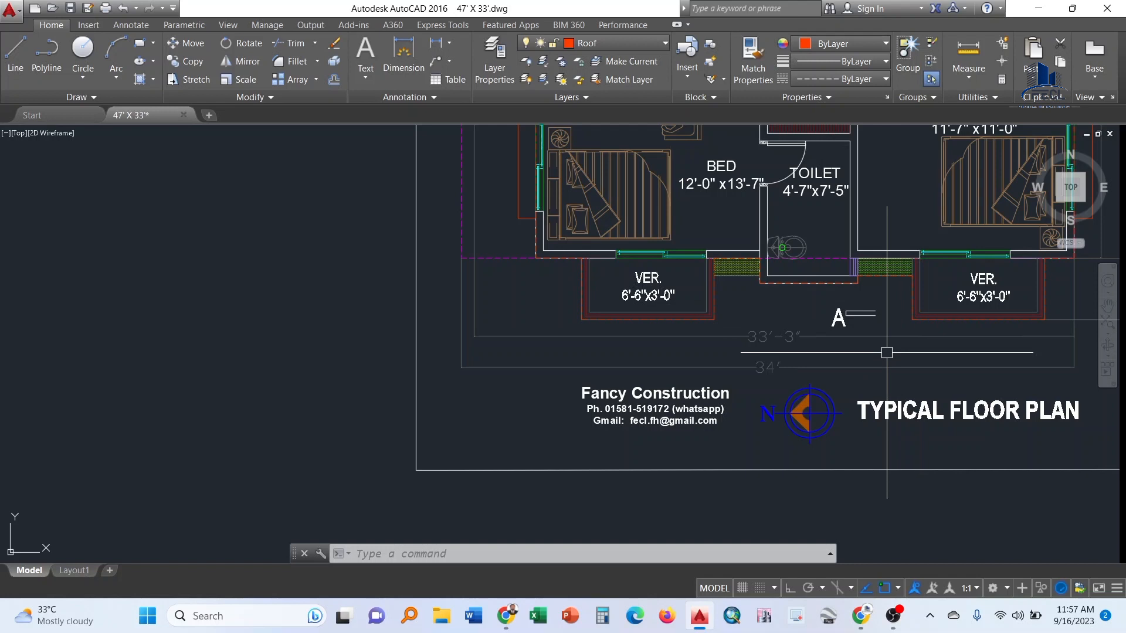
{"action": "scroll", "coordinate": [887, 352], "scroll_direction": "down", "scroll_amount": 3}
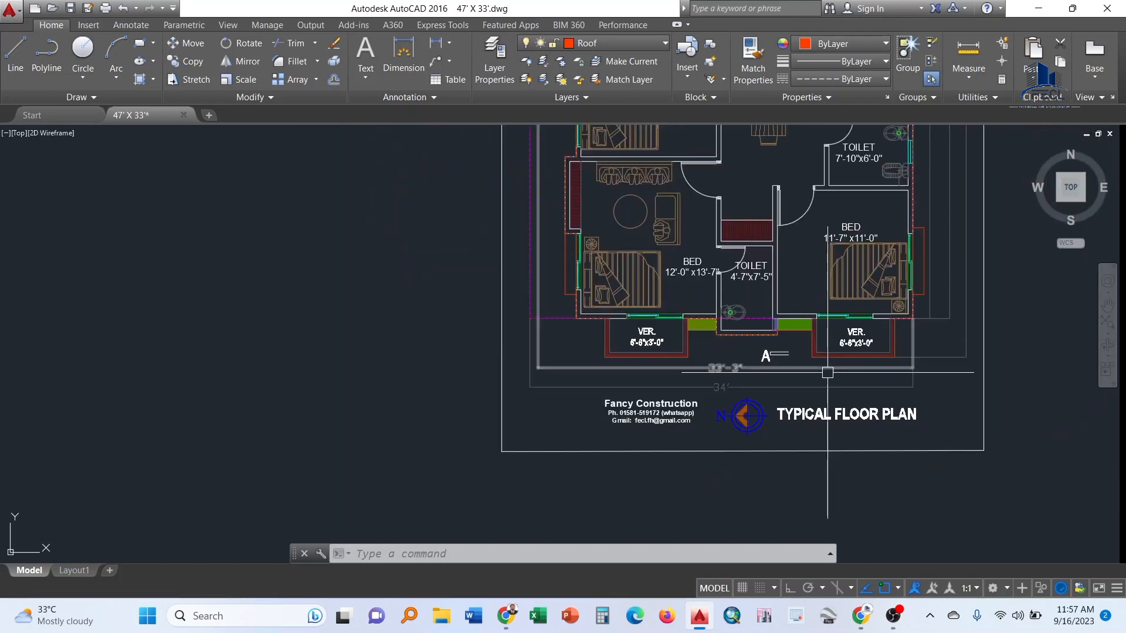
{"action": "mouse_move", "coordinate": [828, 370]}
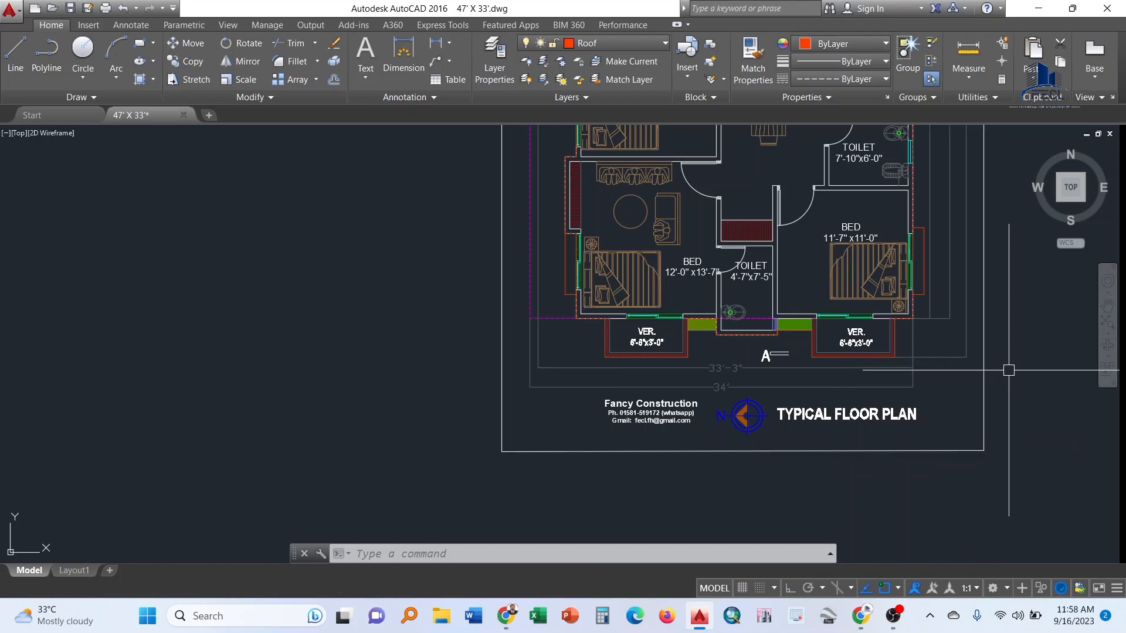
{"action": "middle_click_drag", "start_coordinate": [998, 358], "coordinate": [861, 404]}
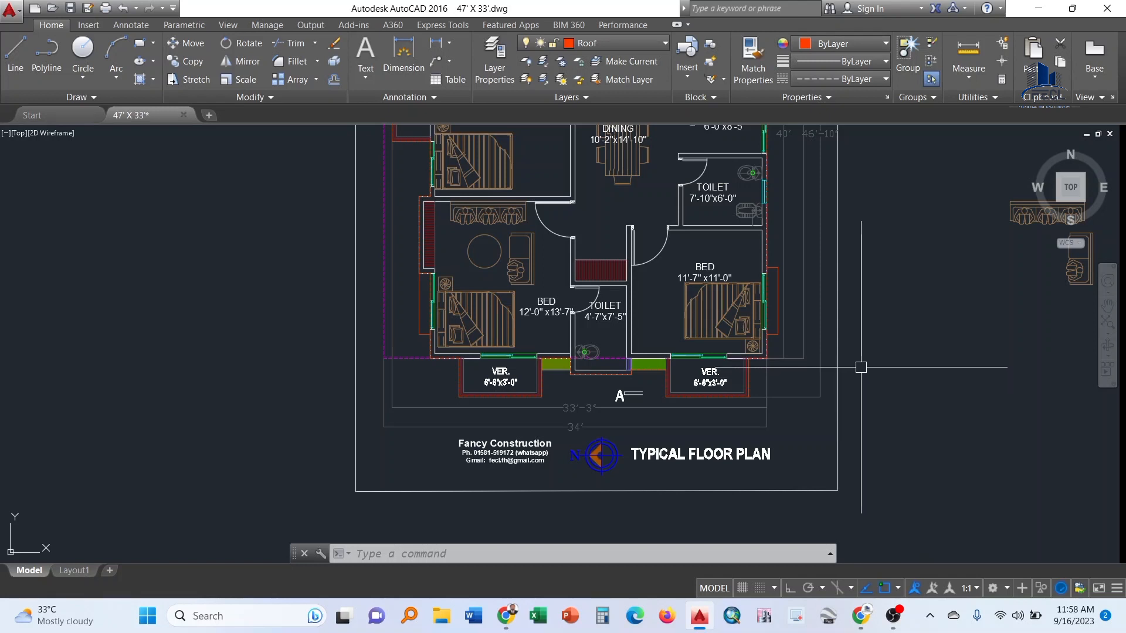
{"action": "scroll", "coordinate": [621, 359], "scroll_direction": "down", "scroll_amount": 2}
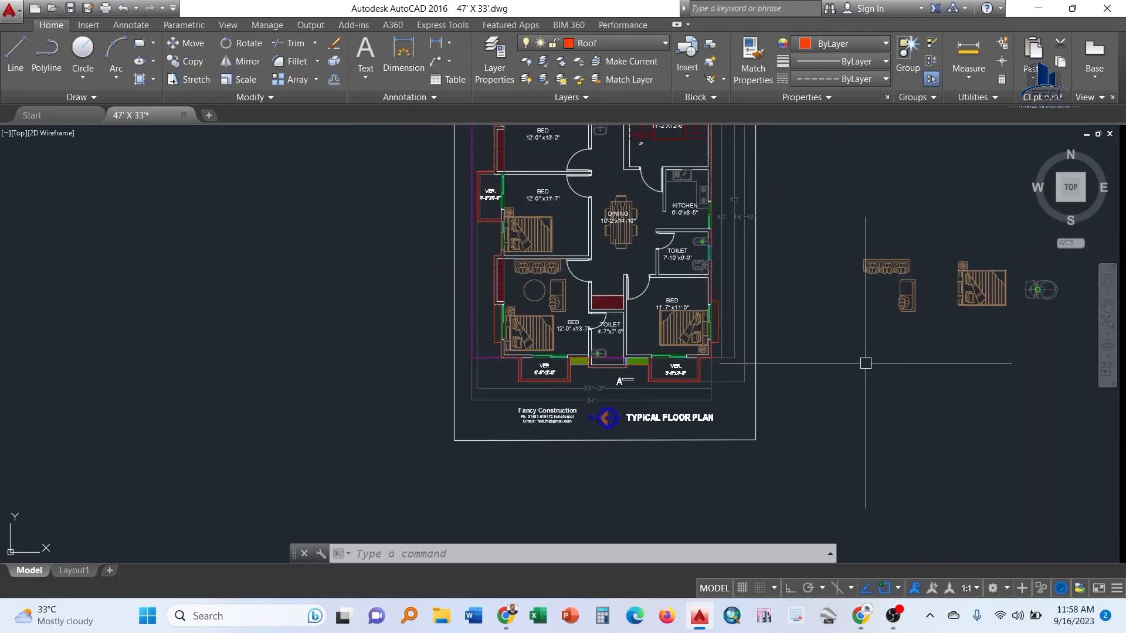
{"action": "middle_click_drag", "start_coordinate": [867, 364], "coordinate": [704, 415]}
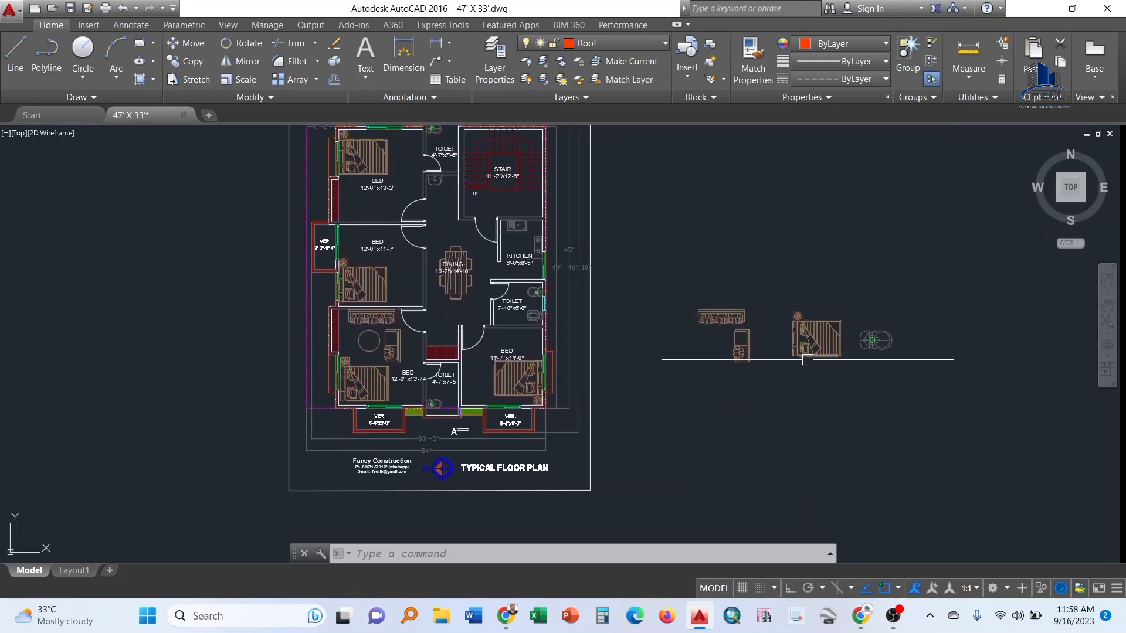
{"action": "scroll", "coordinate": [796, 348], "scroll_direction": "up", "scroll_amount": 2}
{"action": "scroll", "coordinate": [749, 330], "scroll_direction": "up", "scroll_amount": 2}
{"action": "middle_click_drag", "start_coordinate": [754, 332], "coordinate": [653, 319]}
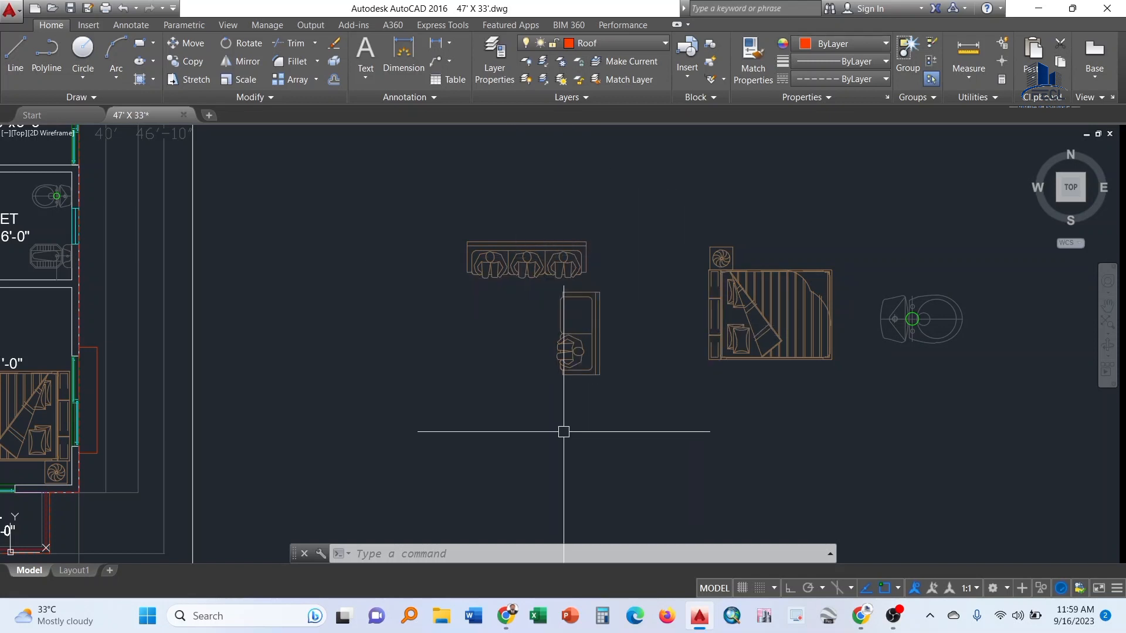
{"action": "scroll", "coordinate": [598, 414], "scroll_direction": "down", "scroll_amount": 2}
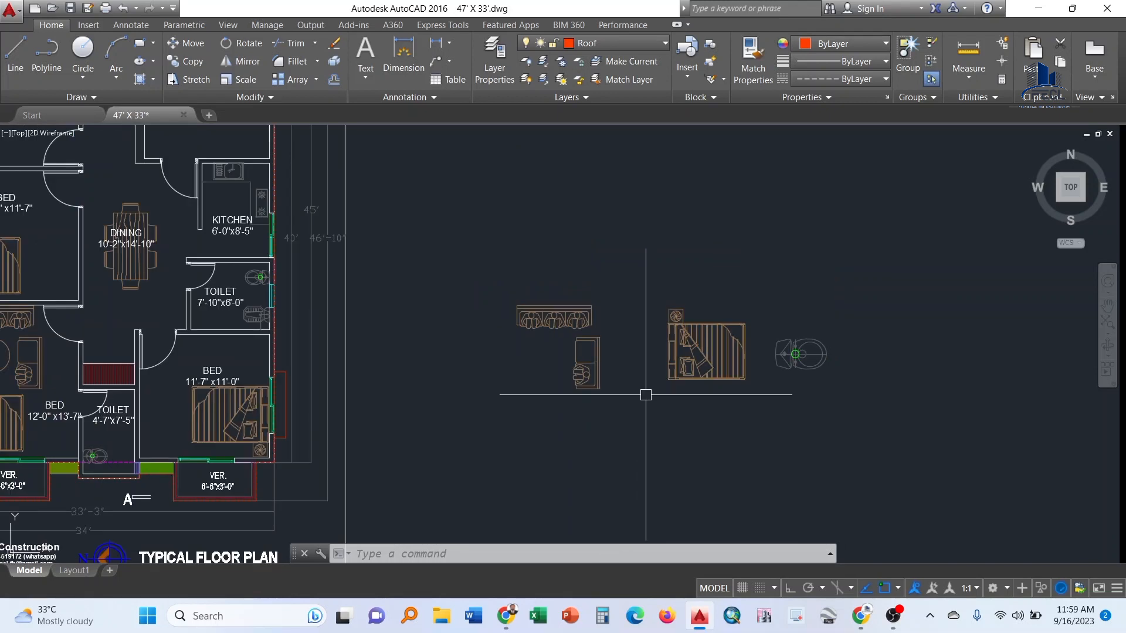
{"action": "middle_click_drag", "start_coordinate": [646, 394], "coordinate": [573, 403]}
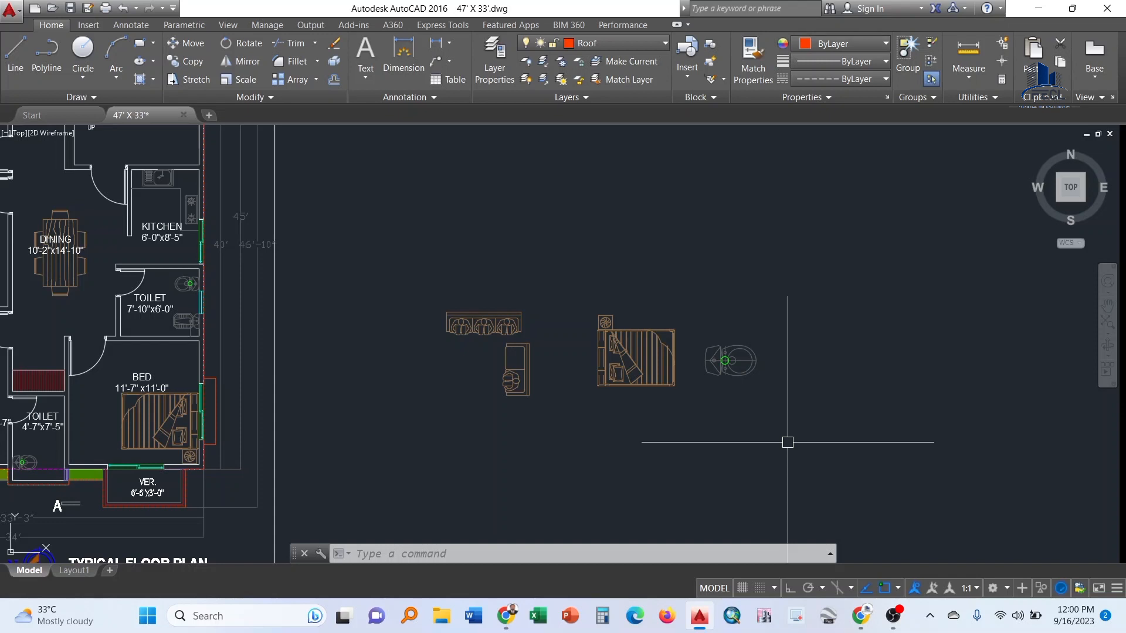
Draw a vertical line about 10'-9" long with Ortho on, in the empty space beyond the toilet block
{"action": "type", "text": "l"}
{"action": "key", "text": "Return"}
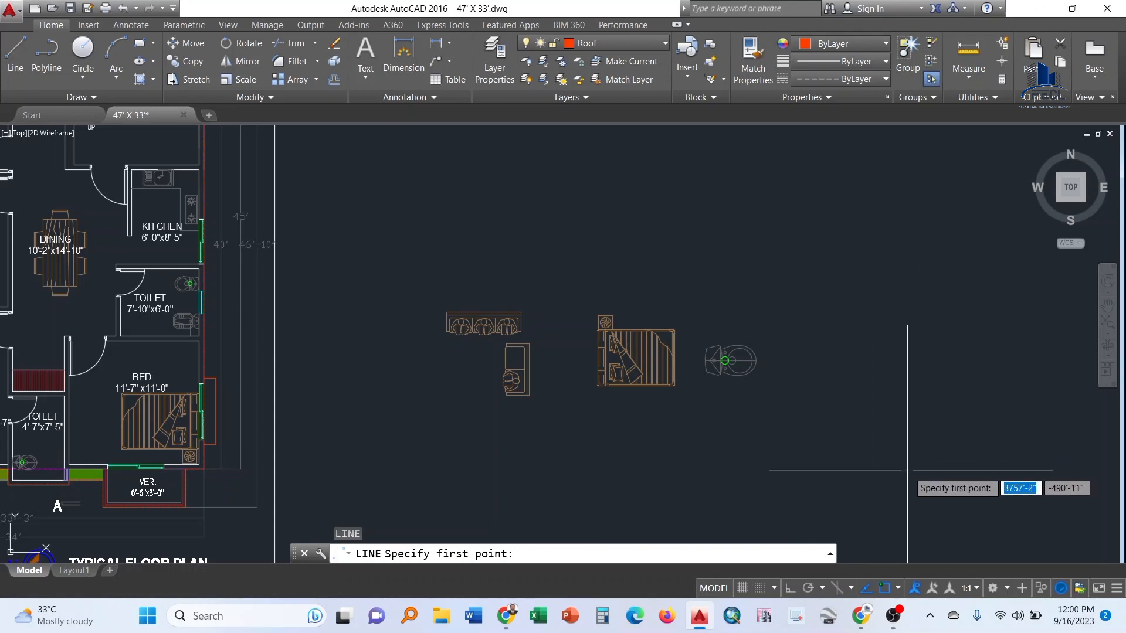
{"action": "left_click", "coordinate": [906, 393]}
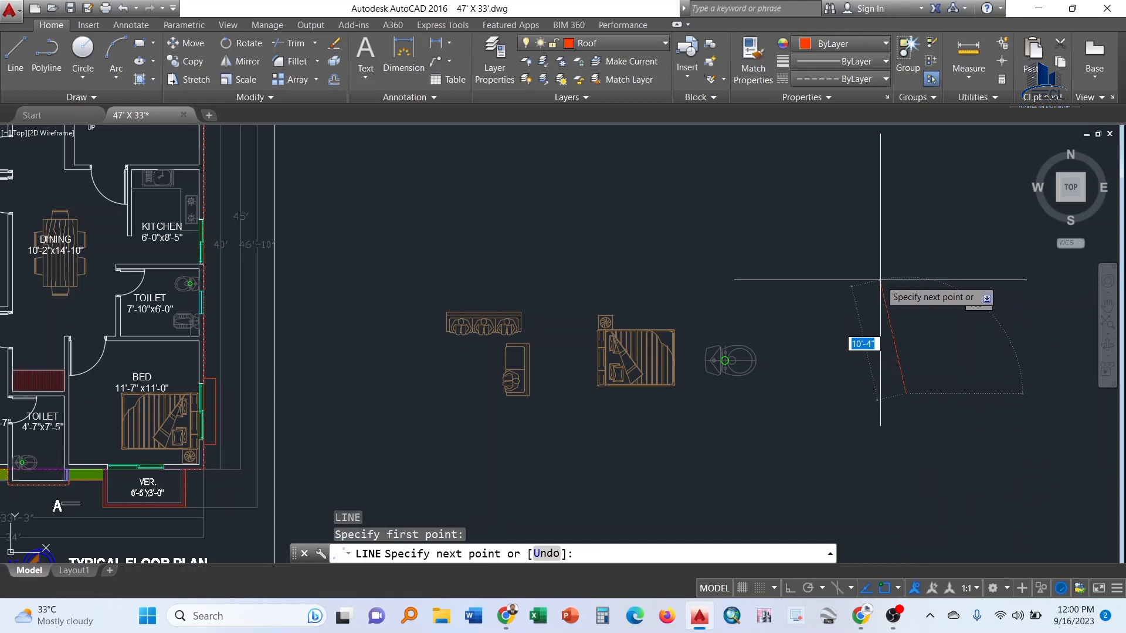
{"action": "key", "text": "F8"}
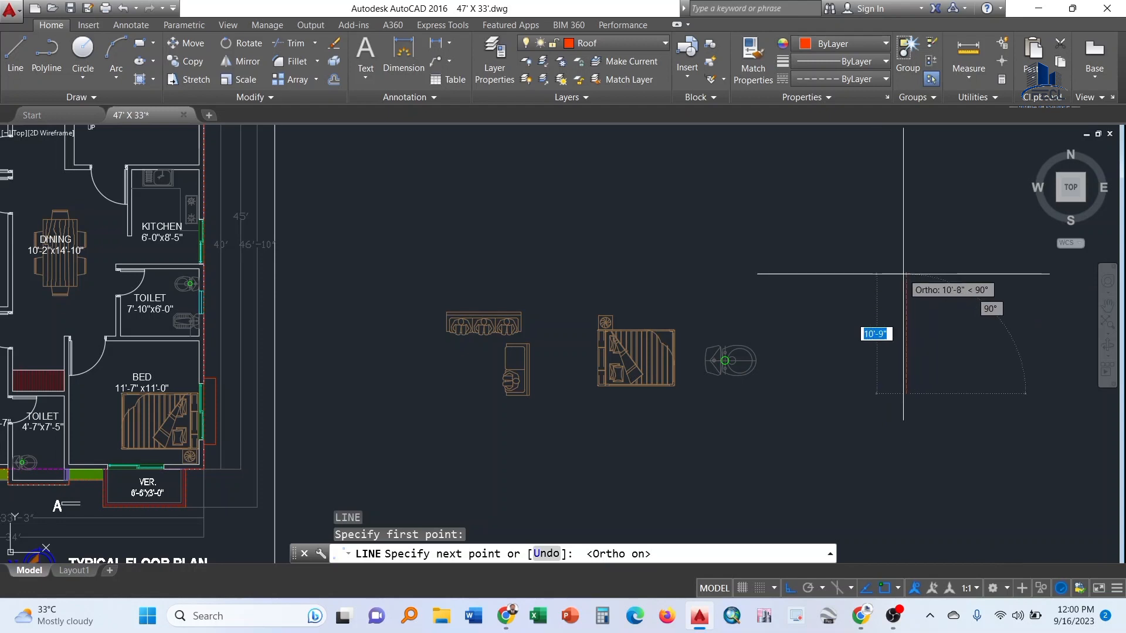
{"action": "left_click", "coordinate": [901, 274]}
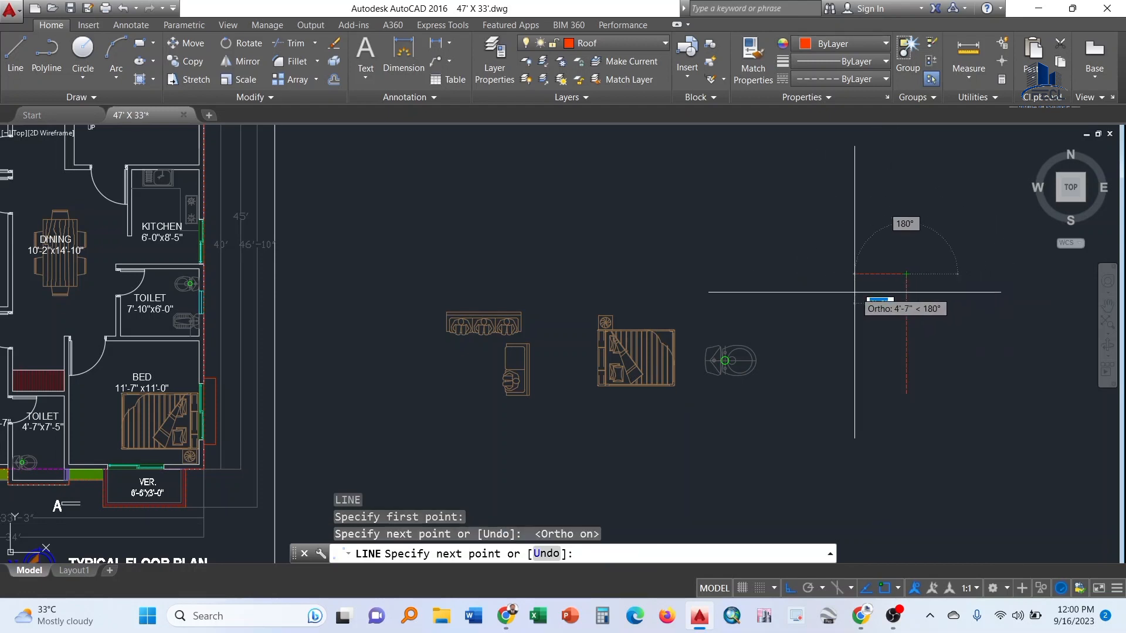
{"action": "key", "text": "Return"}
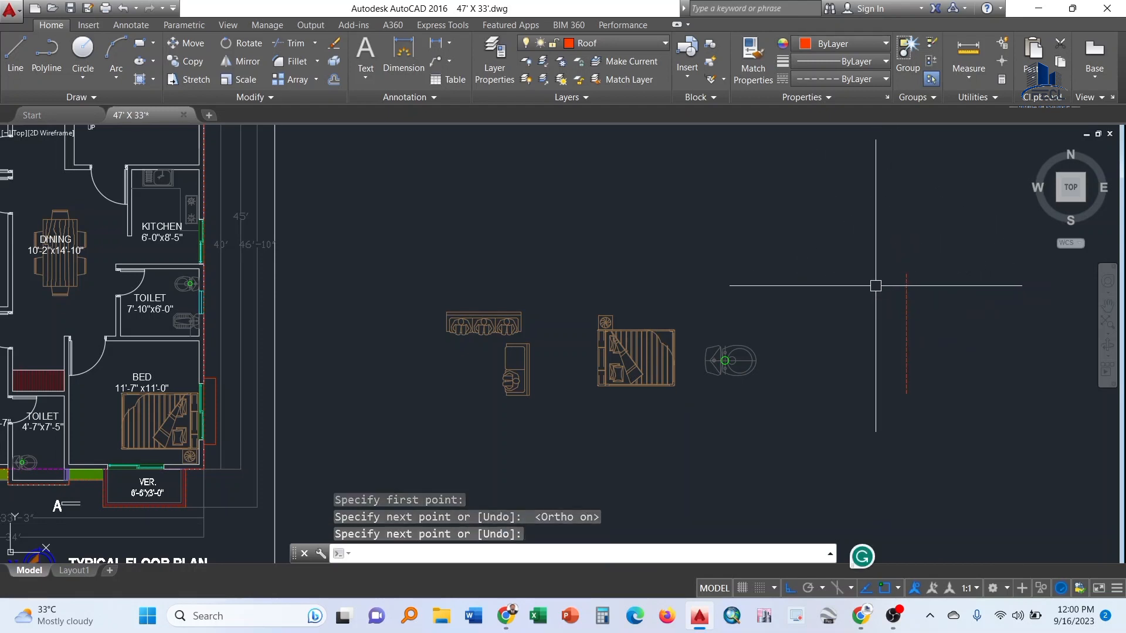
Draw a horizontal line above the toilet block, leaving a small gap before the vertical line's upper end
{"action": "key", "text": "Return"}
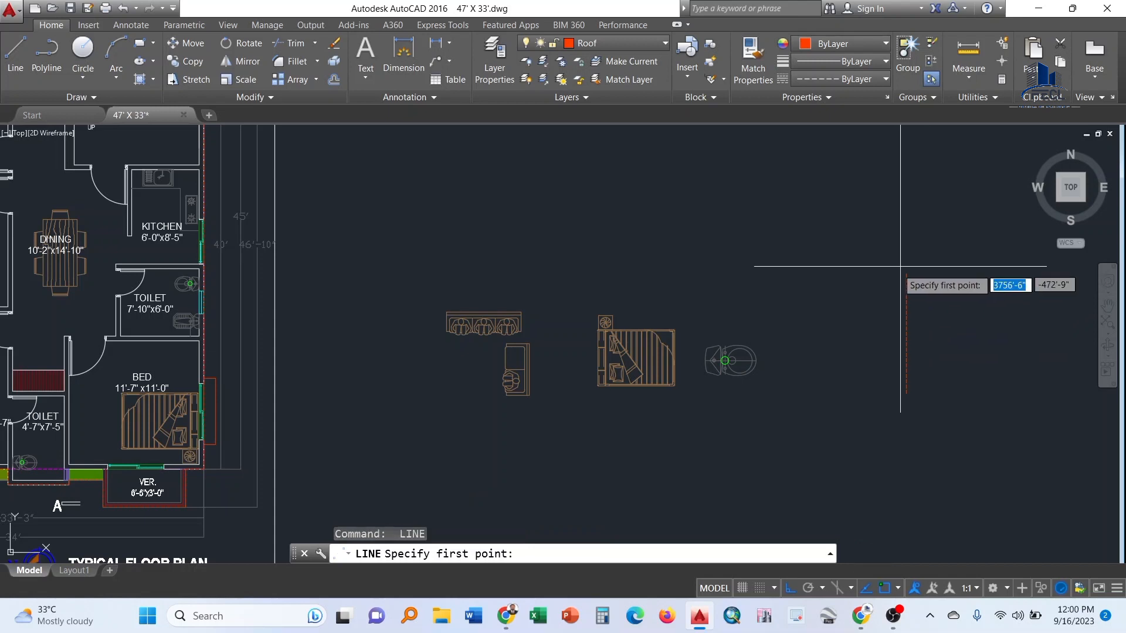
{"action": "left_click", "coordinate": [870, 272]}
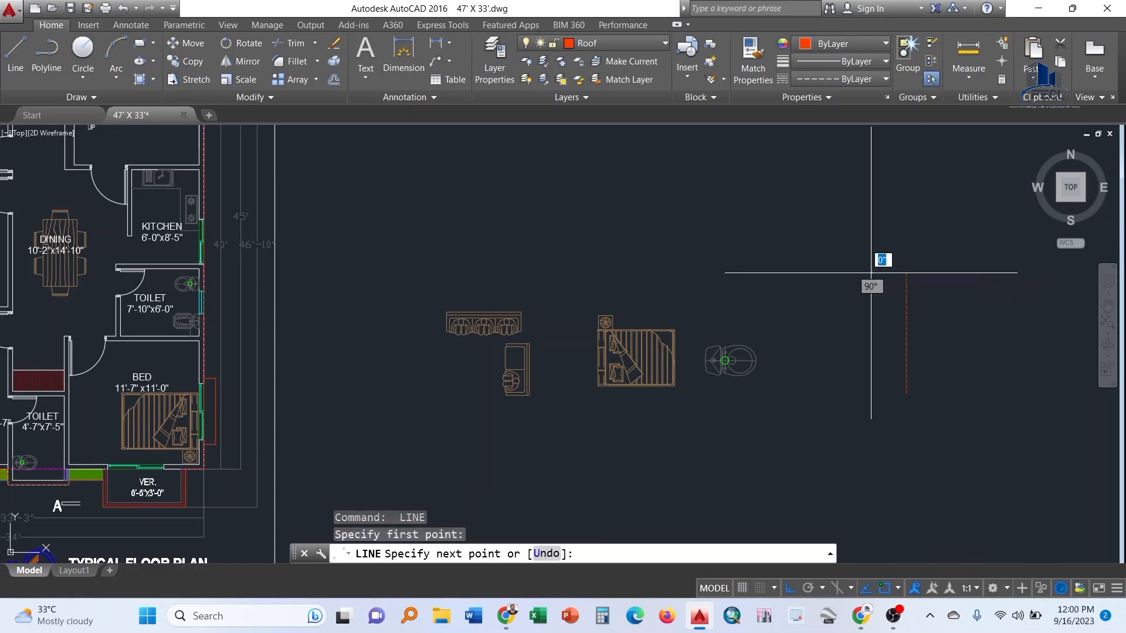
{"action": "left_click", "coordinate": [730, 273]}
{"action": "key", "text": "Escape"}
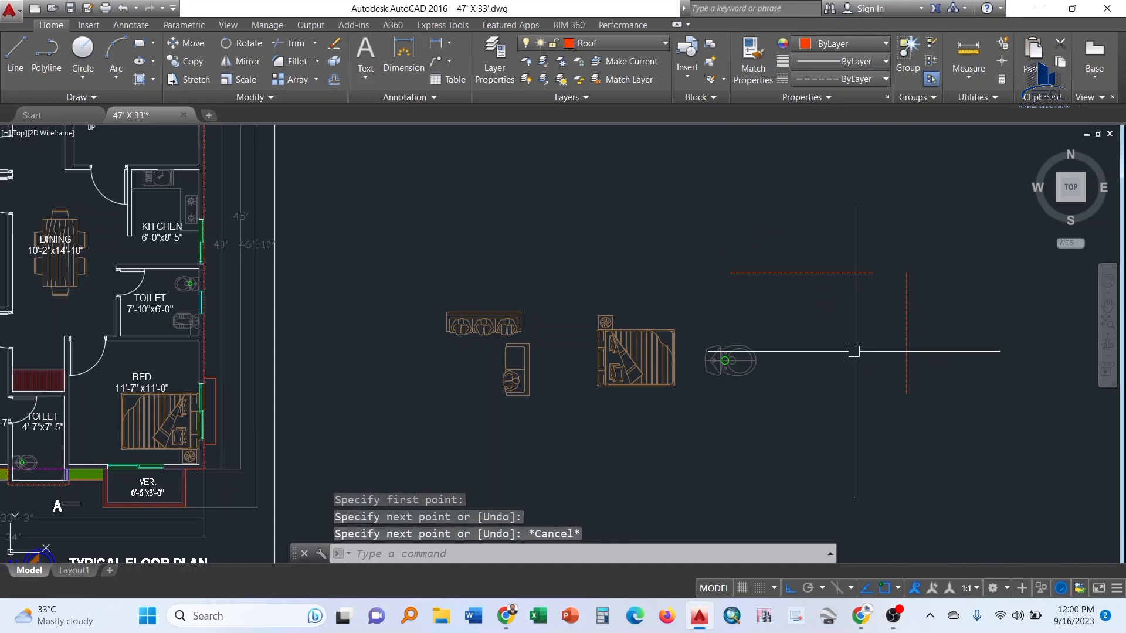
Set the linetype of both the horizontal and the vertical line to ByBlock
{"action": "left_click", "coordinate": [938, 378]}
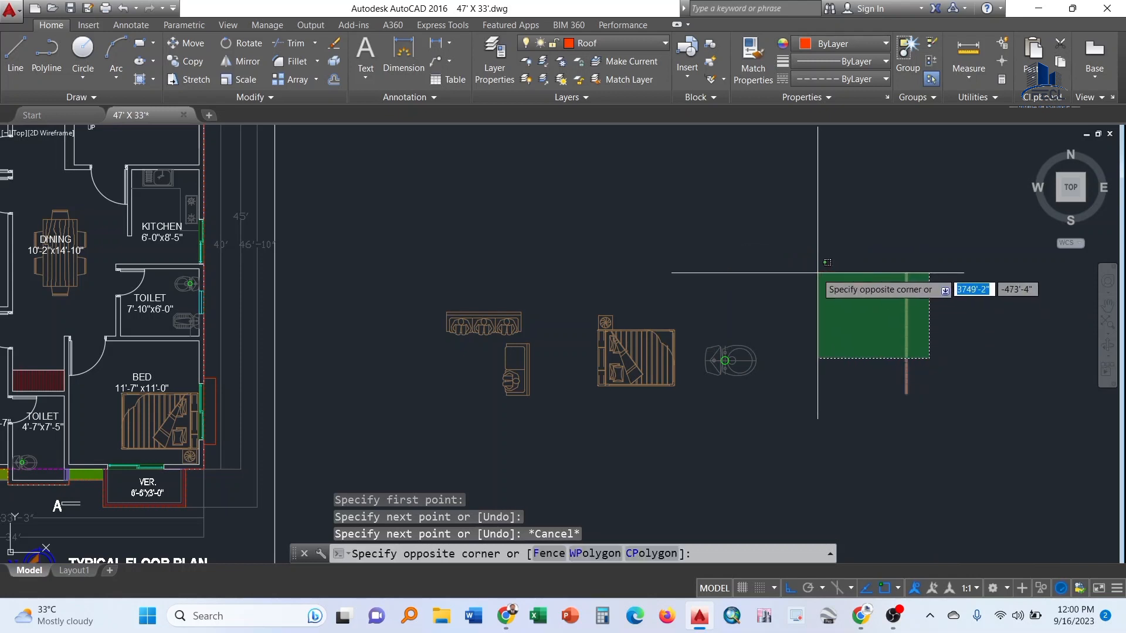
{"action": "left_click", "coordinate": [825, 223]}
{"action": "left_click", "coordinate": [856, 79]}
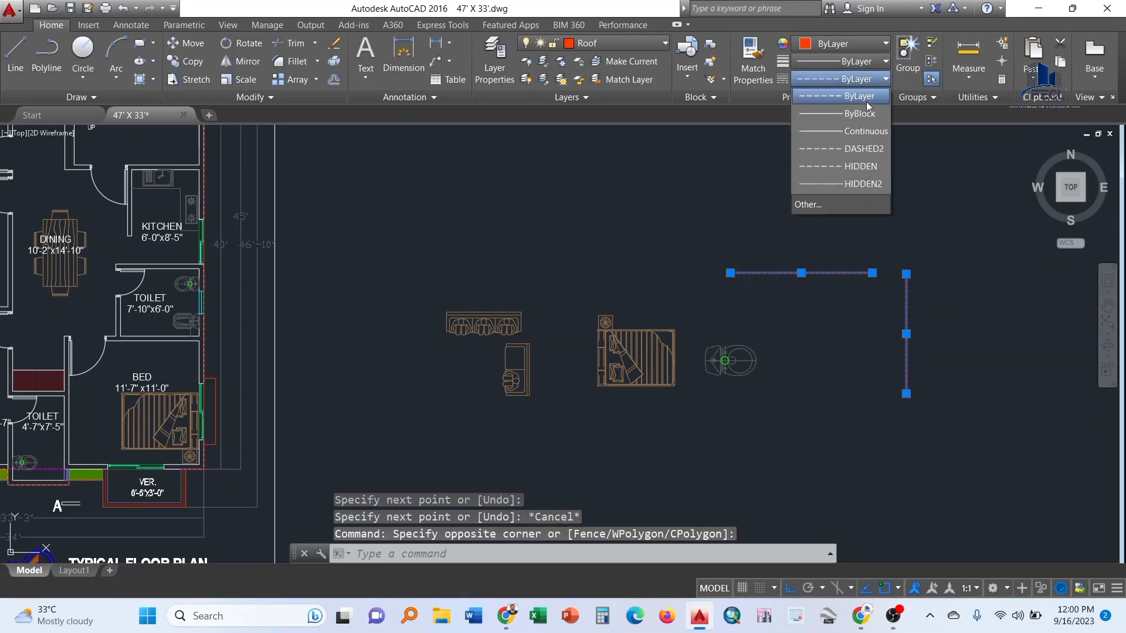
{"action": "left_click", "coordinate": [859, 113]}
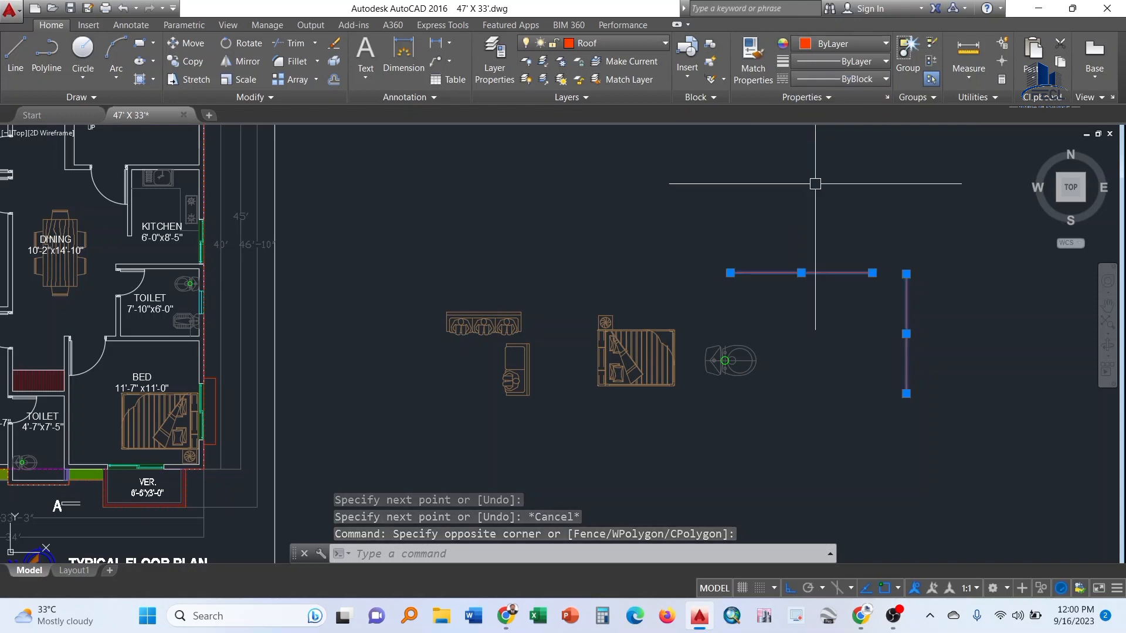
{"action": "key", "text": "Escape"}
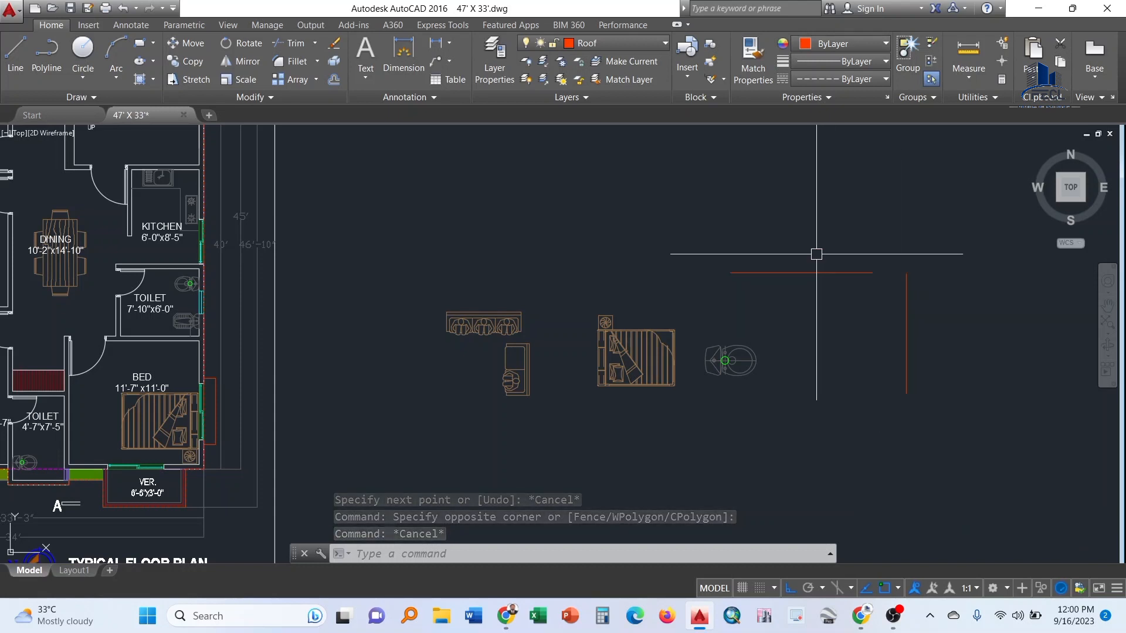
Fillet the open corner between the horizontal and vertical lines with a radius of 45
{"action": "mouse_move", "coordinate": [862, 275]}
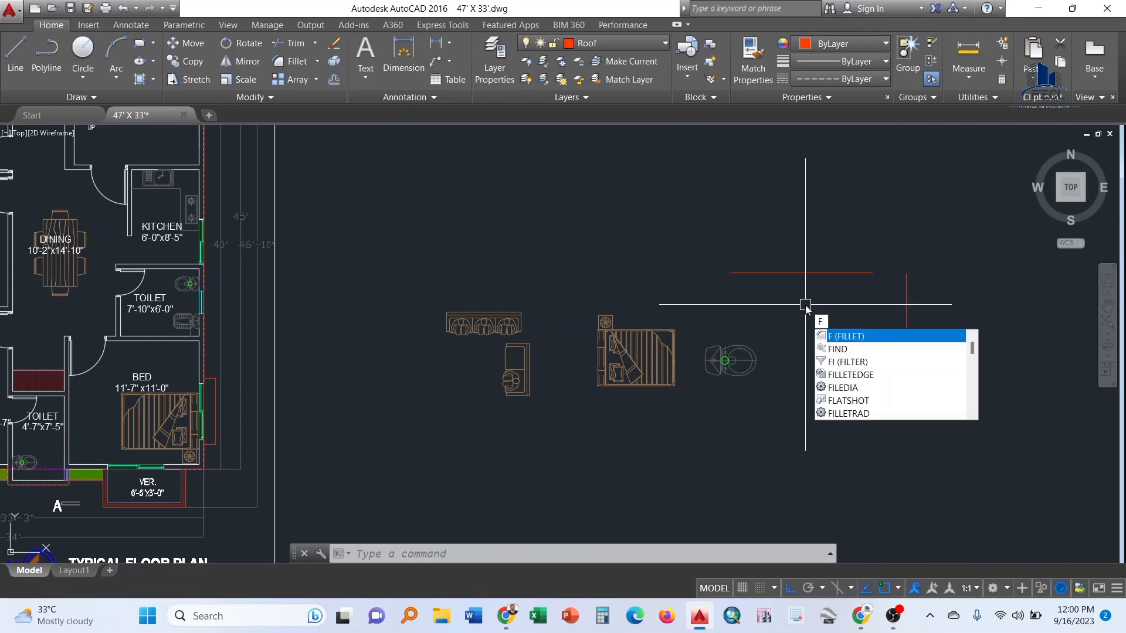
{"action": "type", "text": "ill"}
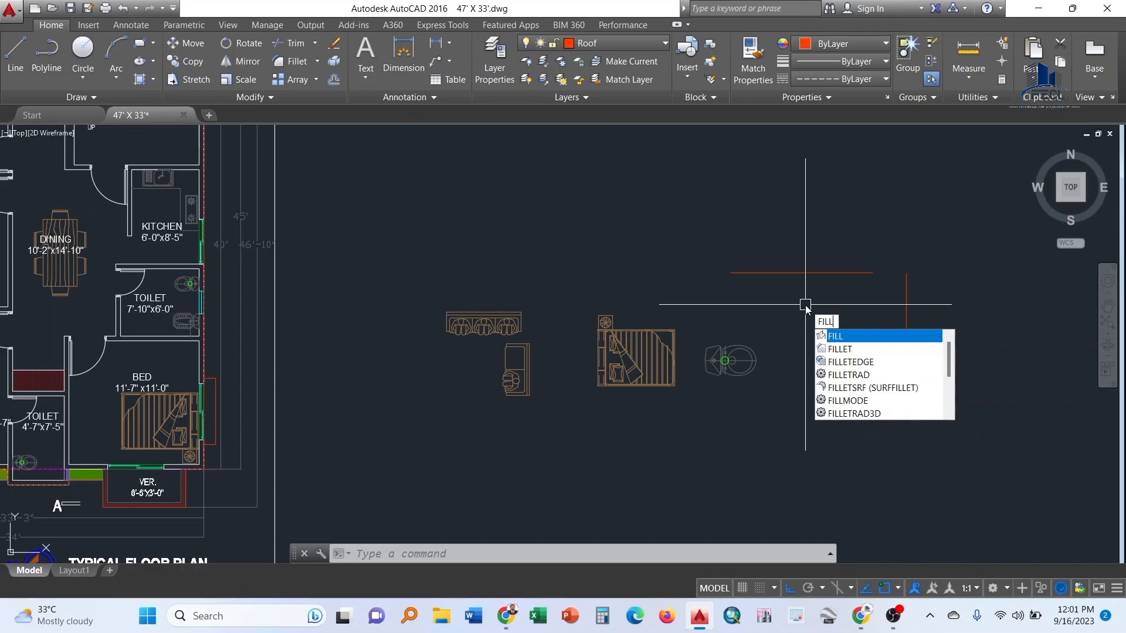
{"action": "type", "text": "e"}
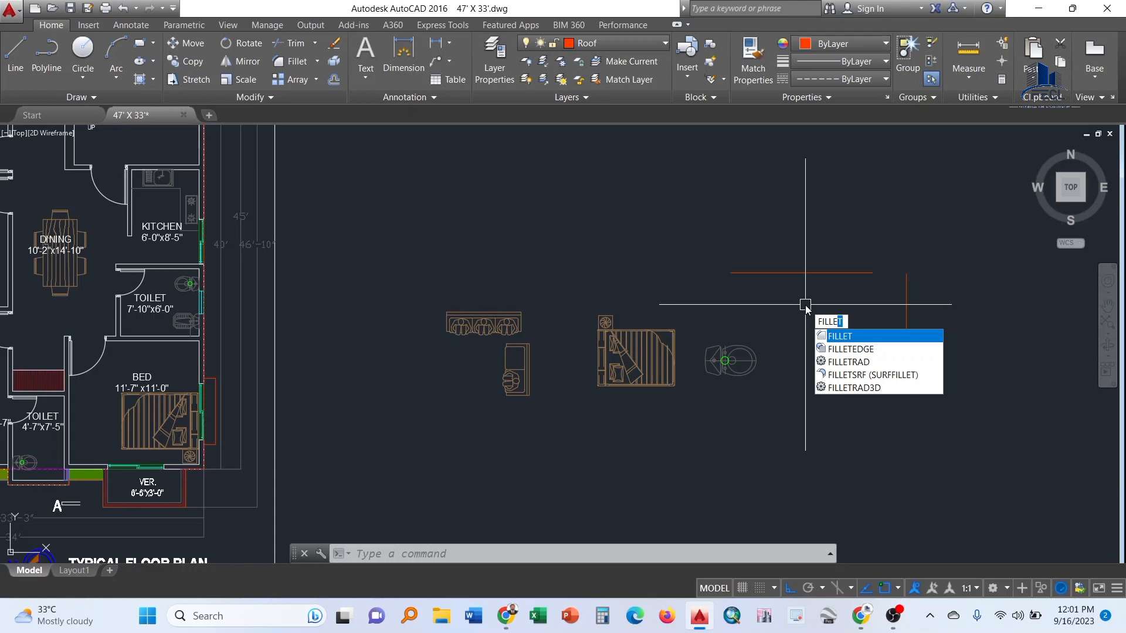
{"action": "left_click", "coordinate": [867, 337]}
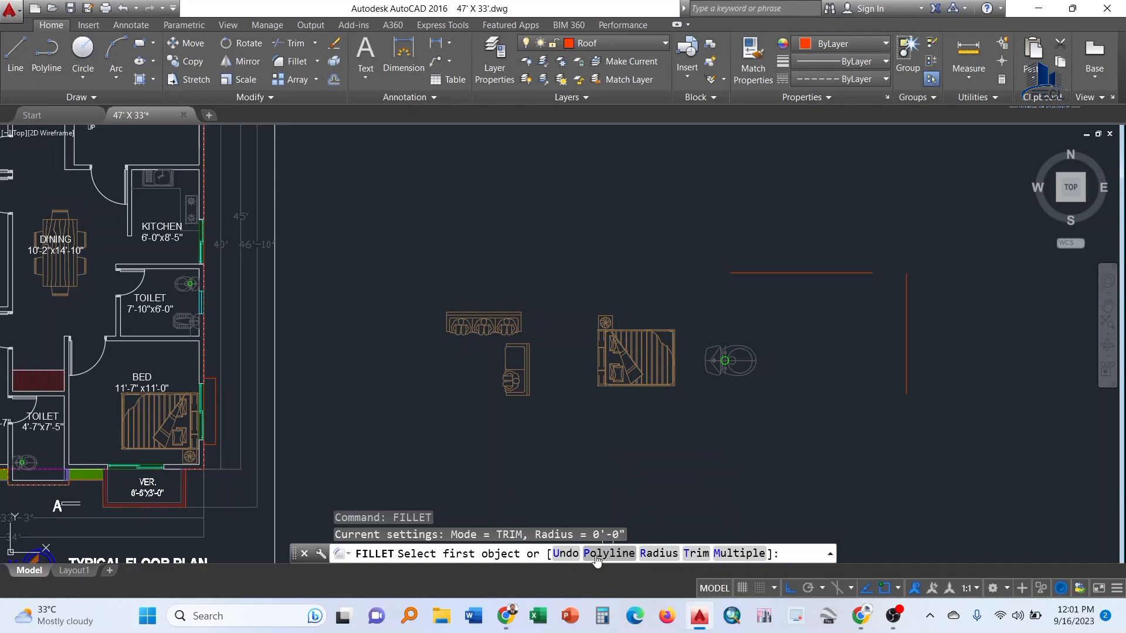
{"action": "left_click", "coordinate": [660, 554]}
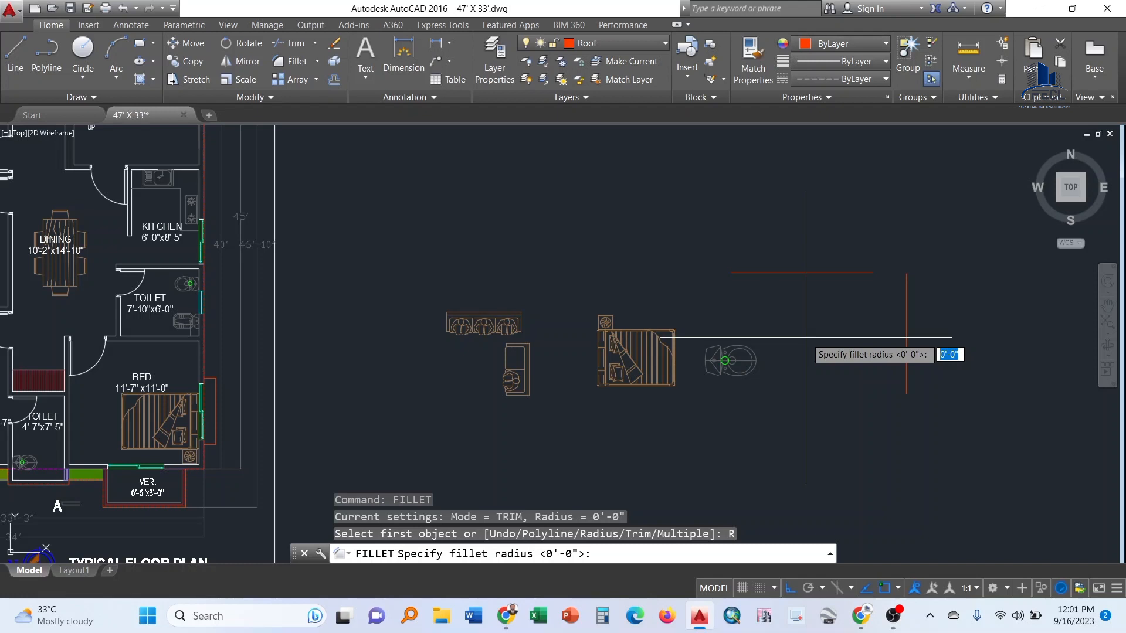
{"action": "type", "text": "45"}
{"action": "key", "text": "Return"}
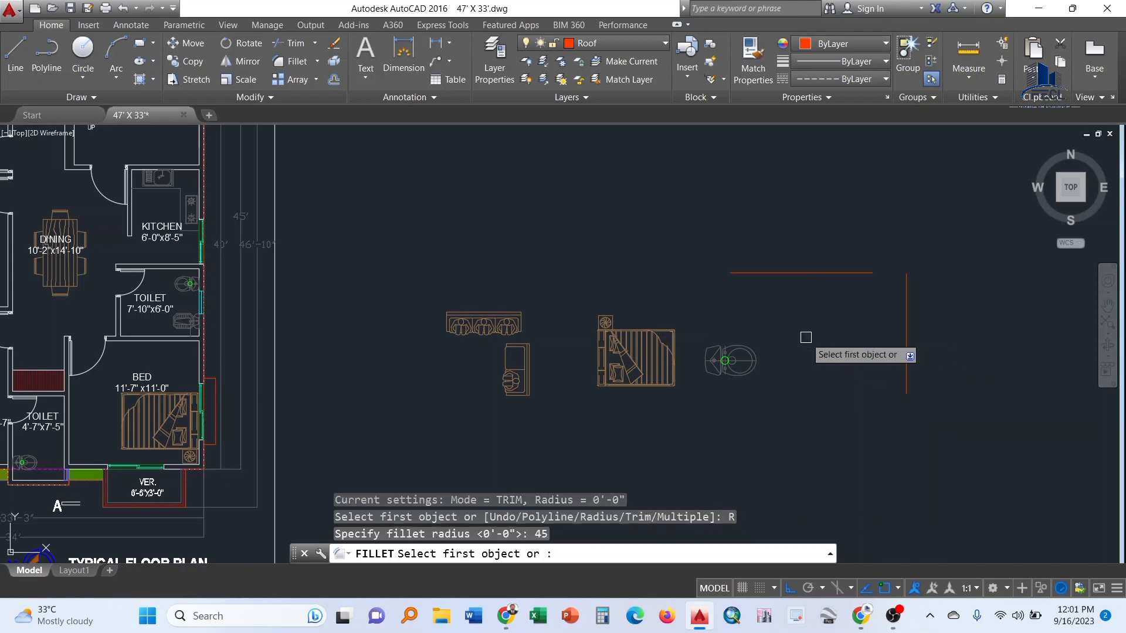
{"action": "right_click", "coordinate": [807, 337]}
{"action": "left_click", "coordinate": [851, 313]}
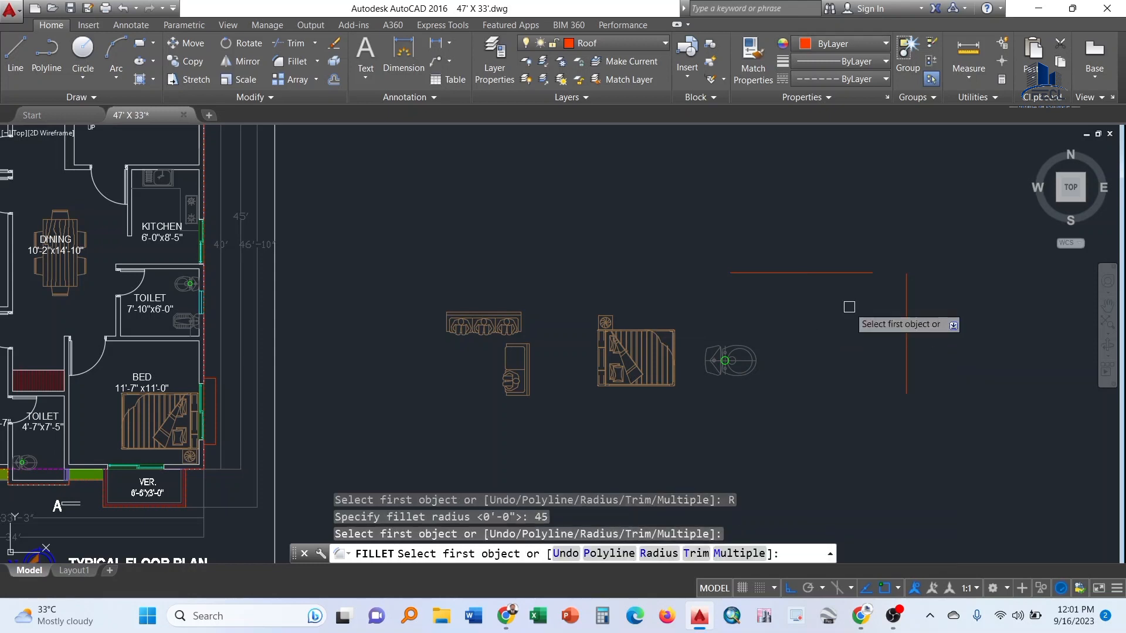
{"action": "left_click", "coordinate": [847, 274]}
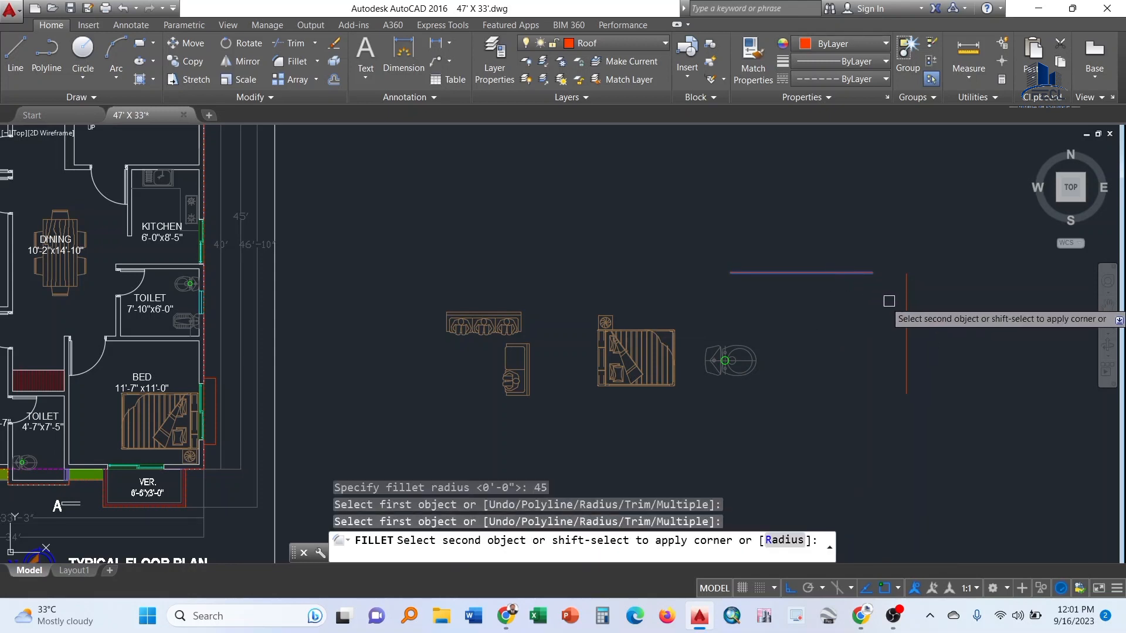
{"action": "left_click", "coordinate": [907, 306]}
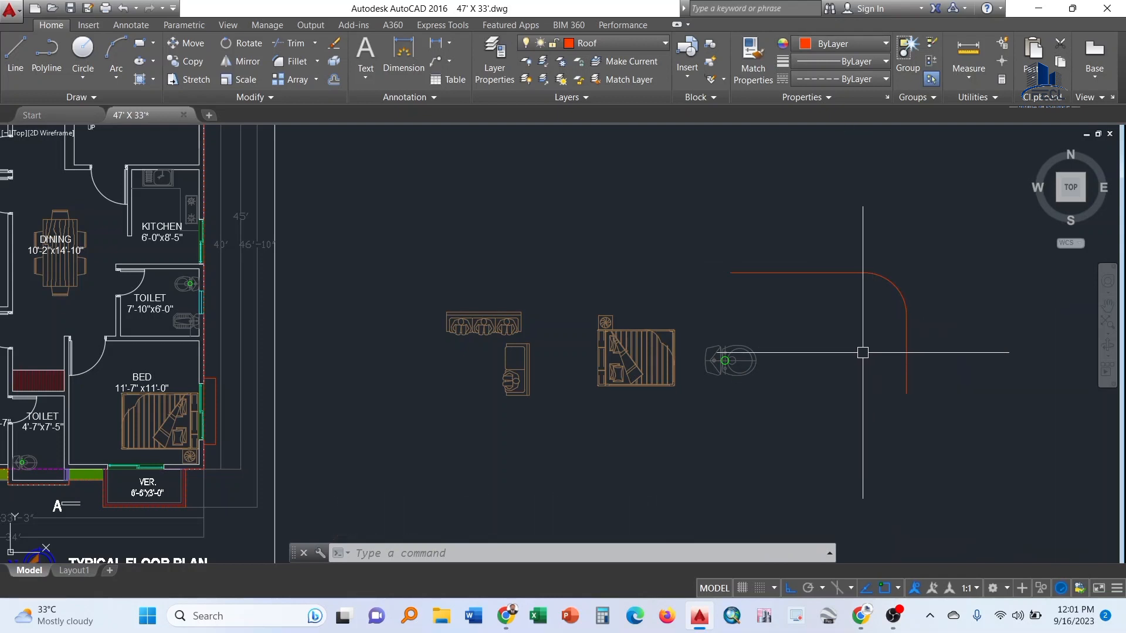
Draw a vertical line in the empty space beyond the filleted corner, starting above the height of its horizontal line
{"action": "scroll", "coordinate": [810, 339], "scroll_direction": "down", "scroll_amount": 2}
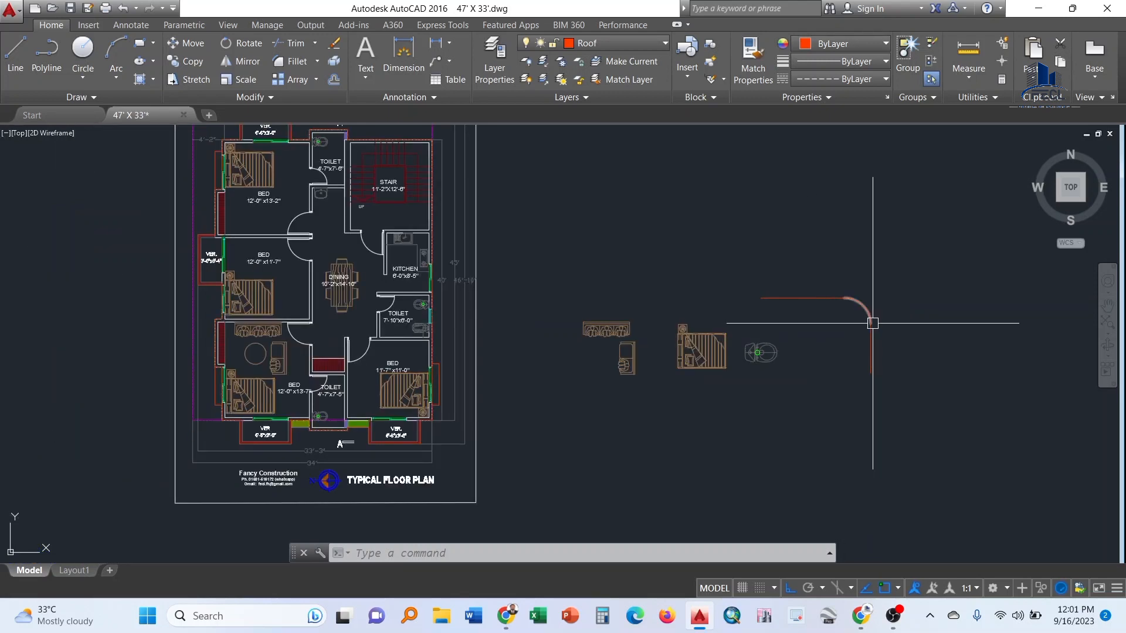
{"action": "scroll", "coordinate": [864, 329], "scroll_direction": "up", "scroll_amount": 2}
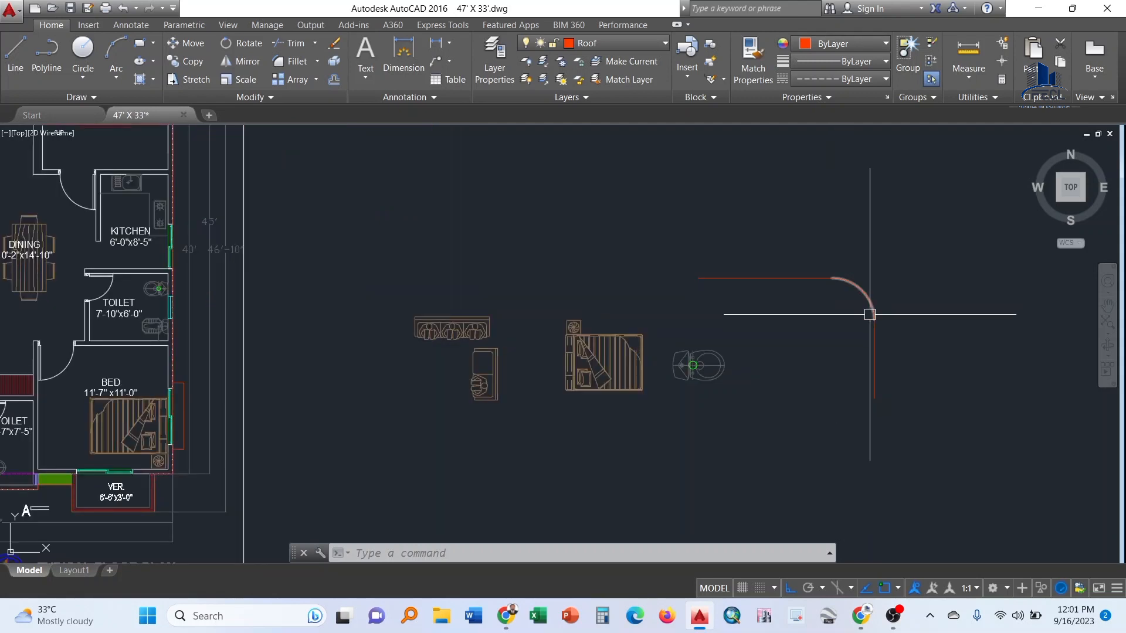
{"action": "middle_click_drag", "start_coordinate": [899, 346], "coordinate": [840, 360]}
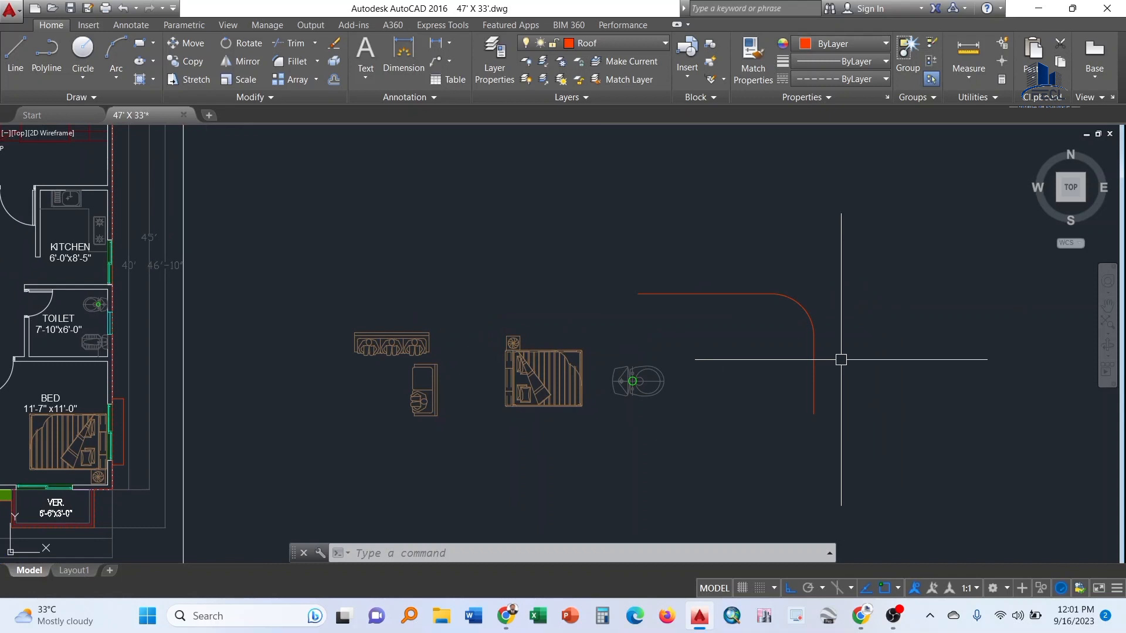
{"action": "type", "text": "l"}
{"action": "key", "text": "Return"}
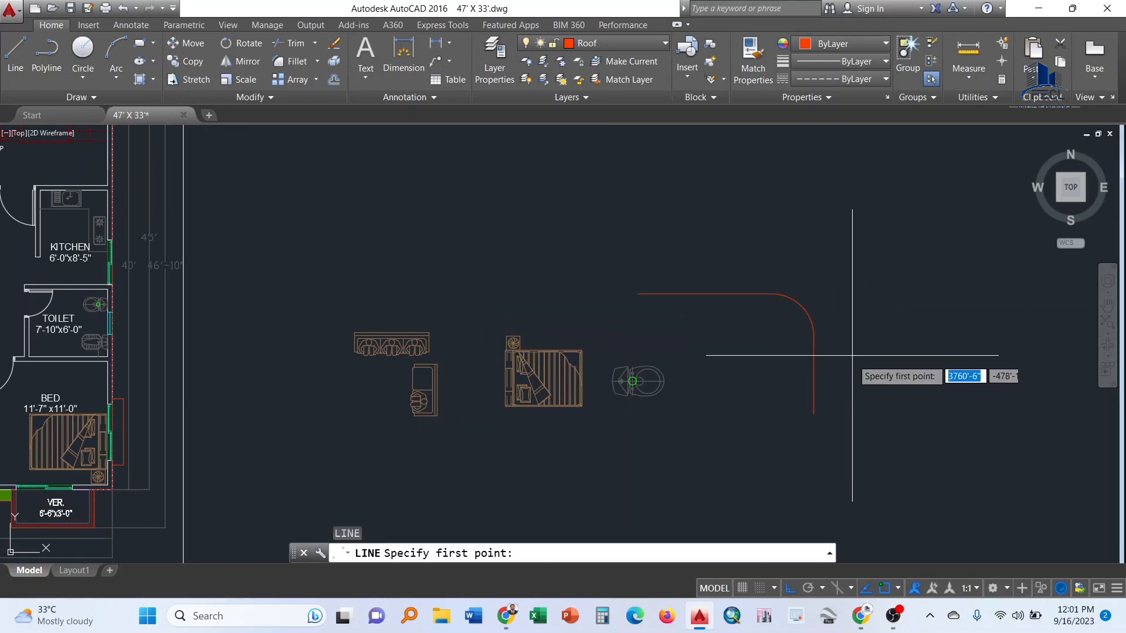
{"action": "left_click", "coordinate": [884, 251]}
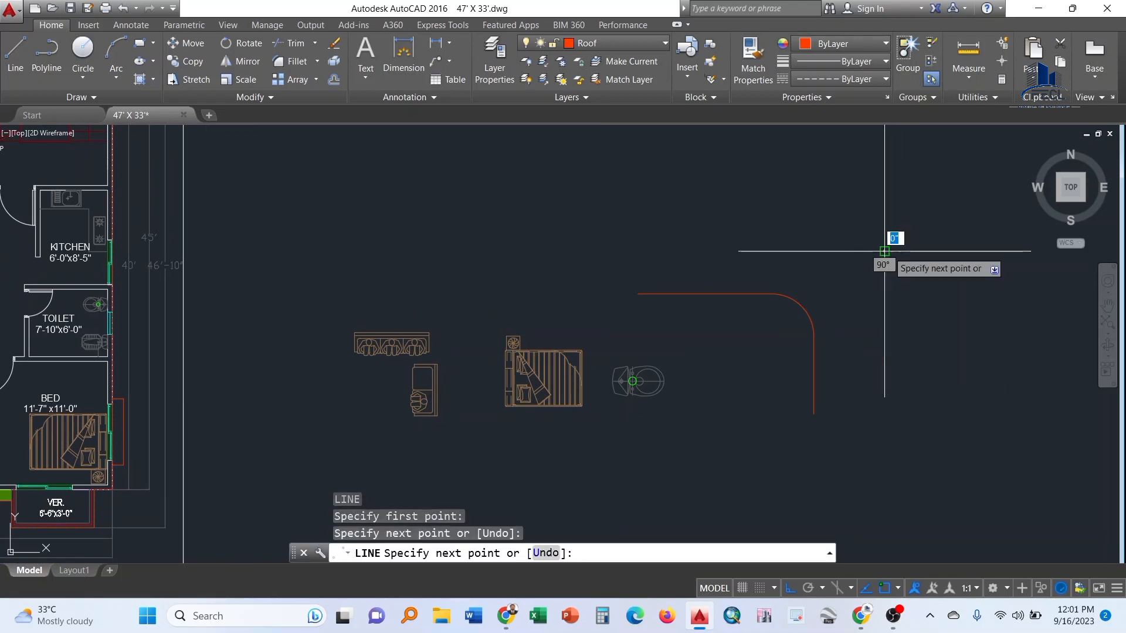
{"action": "key", "text": "Return"}
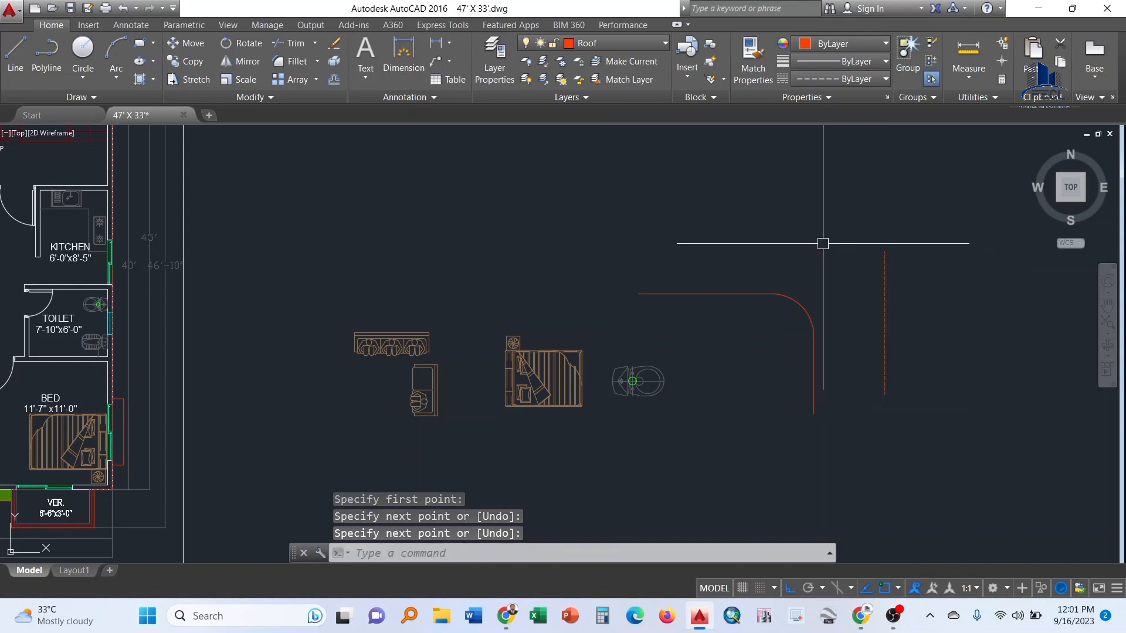
Draw a horizontal line above the filleted corner, leaving a gap before the new vertical line's upper end
{"action": "key", "text": "Return"}
{"action": "left_click", "coordinate": [836, 247]}
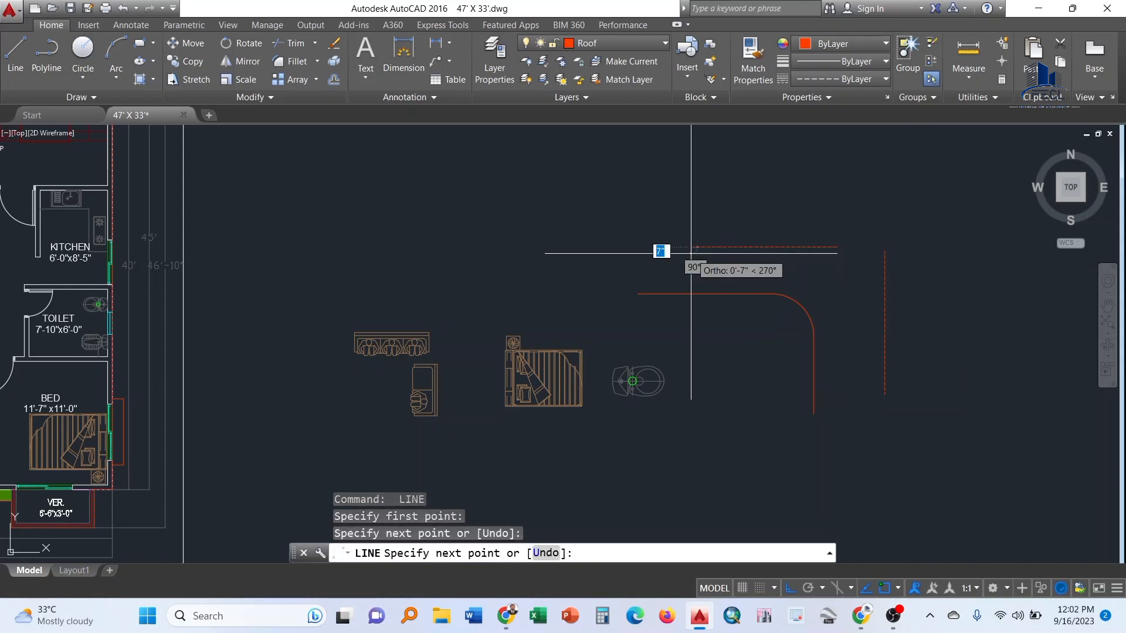
{"action": "key", "text": "Escape"}
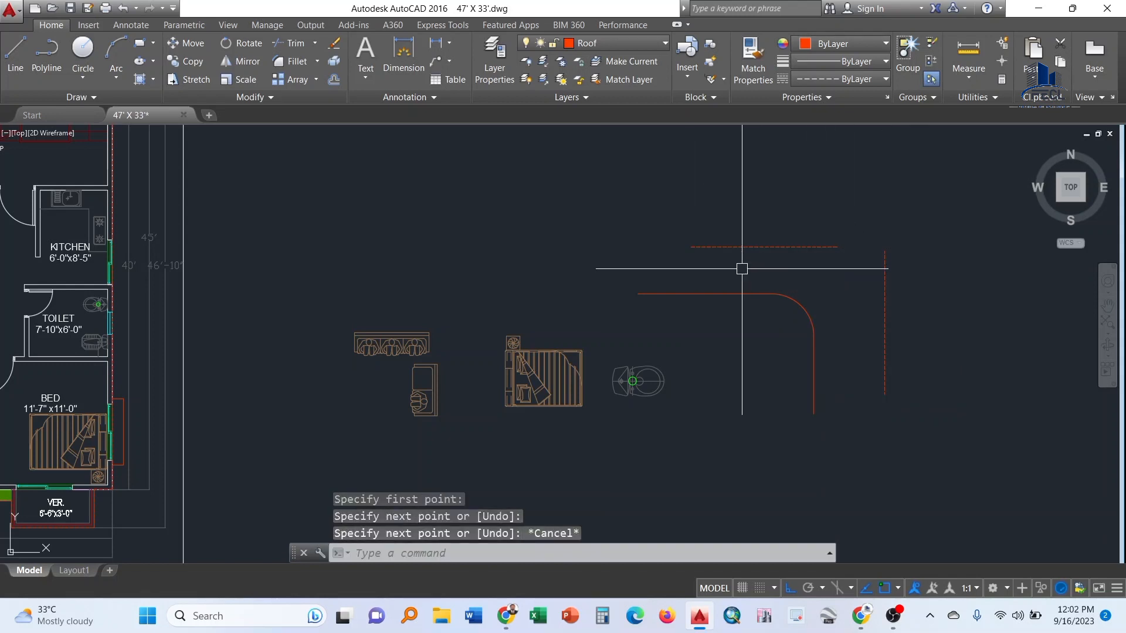
Make ByBlock the current linetype and apply it to the two new dashed lines and the existing fillet arc
{"action": "left_click", "coordinate": [870, 79]}
{"action": "left_click", "coordinate": [866, 113]}
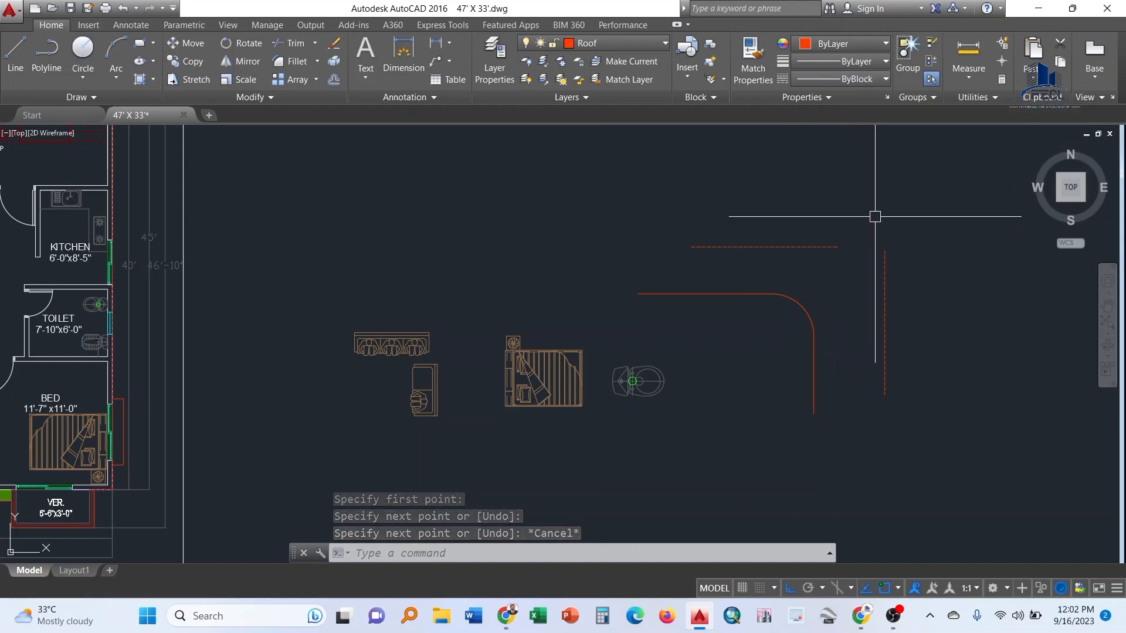
{"action": "left_click", "coordinate": [934, 388]}
{"action": "left_click", "coordinate": [805, 227]}
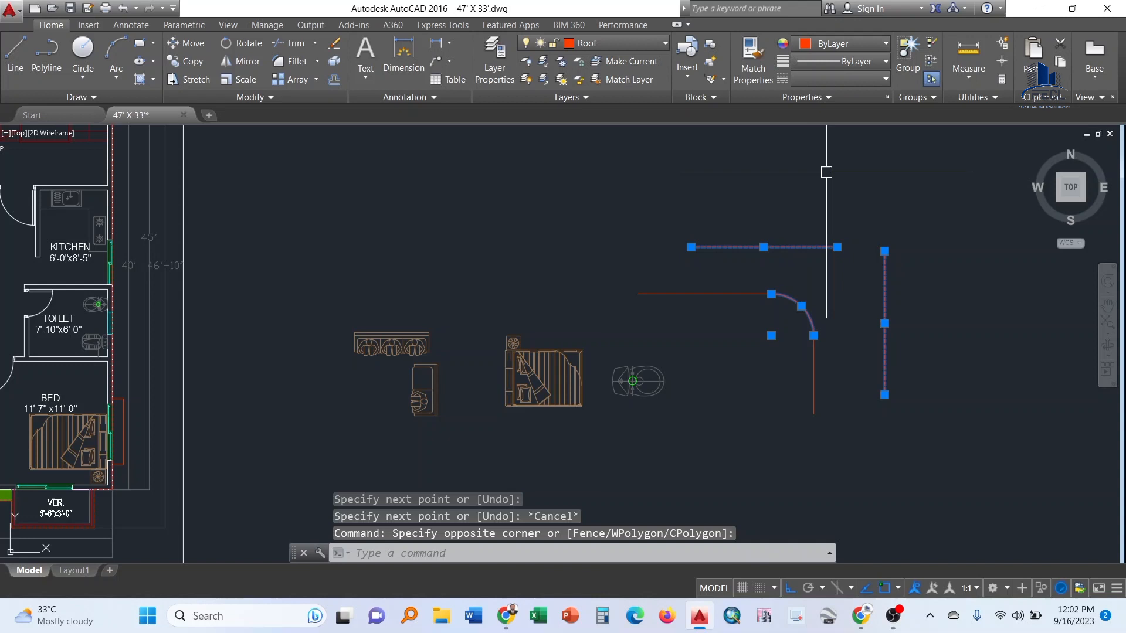
{"action": "left_click", "coordinate": [871, 78]}
{"action": "left_click", "coordinate": [857, 115]}
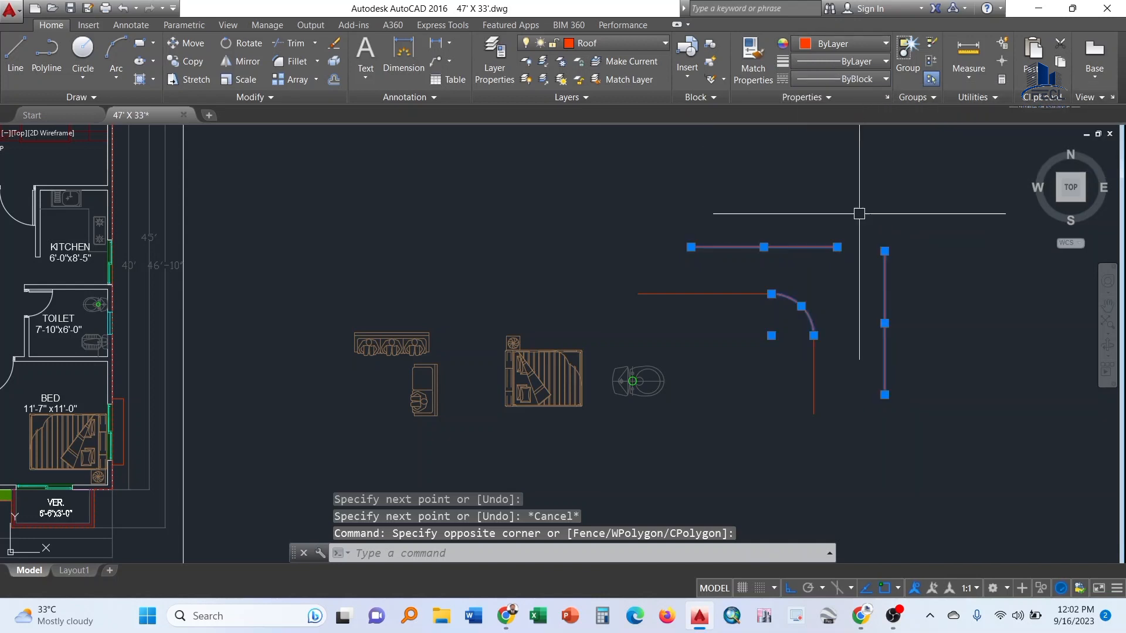
{"action": "left_click", "coordinate": [919, 317]}
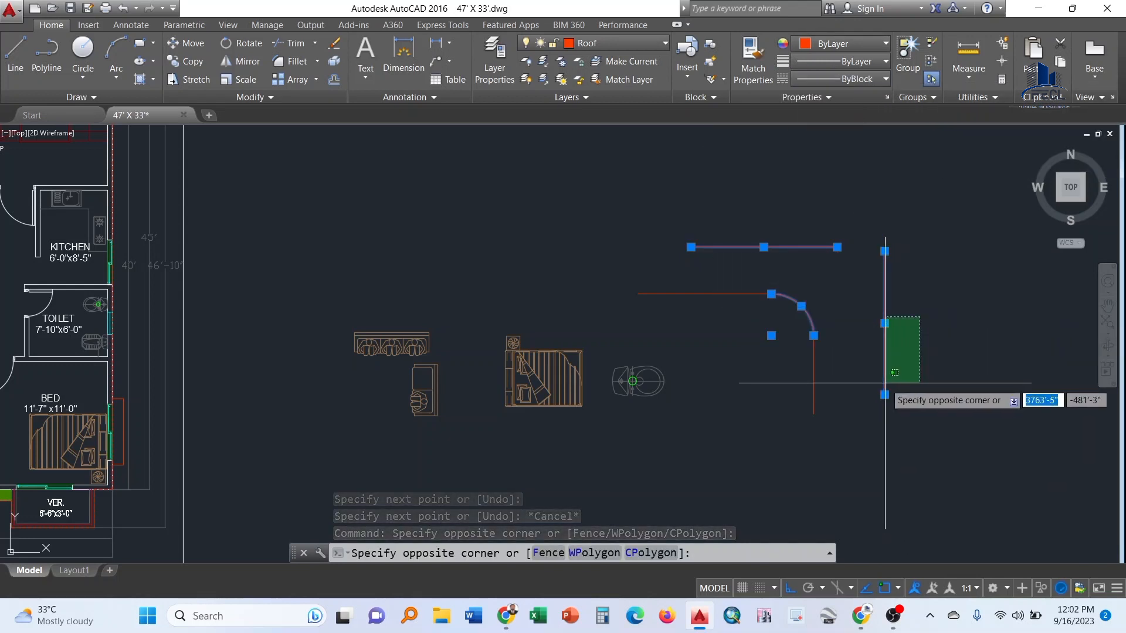
{"action": "key", "text": "Escape"}
{"action": "key", "text": "Escape"}
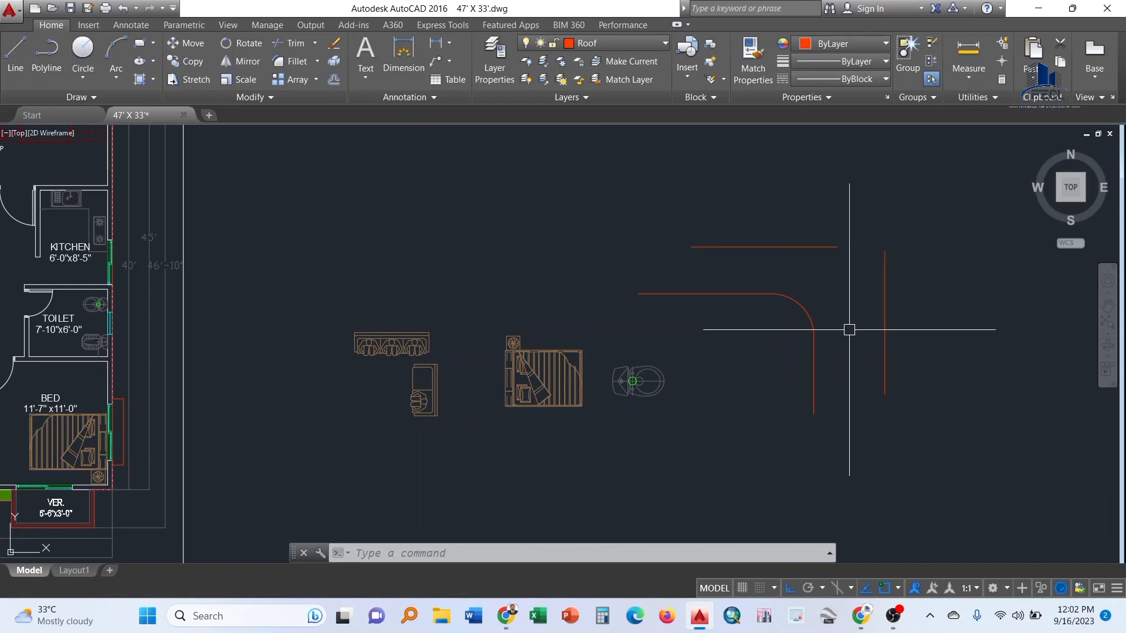
Fillet the open corner between the outer horizontal and vertical lines with a radius of 75
{"action": "type", "text": "FILLET"}
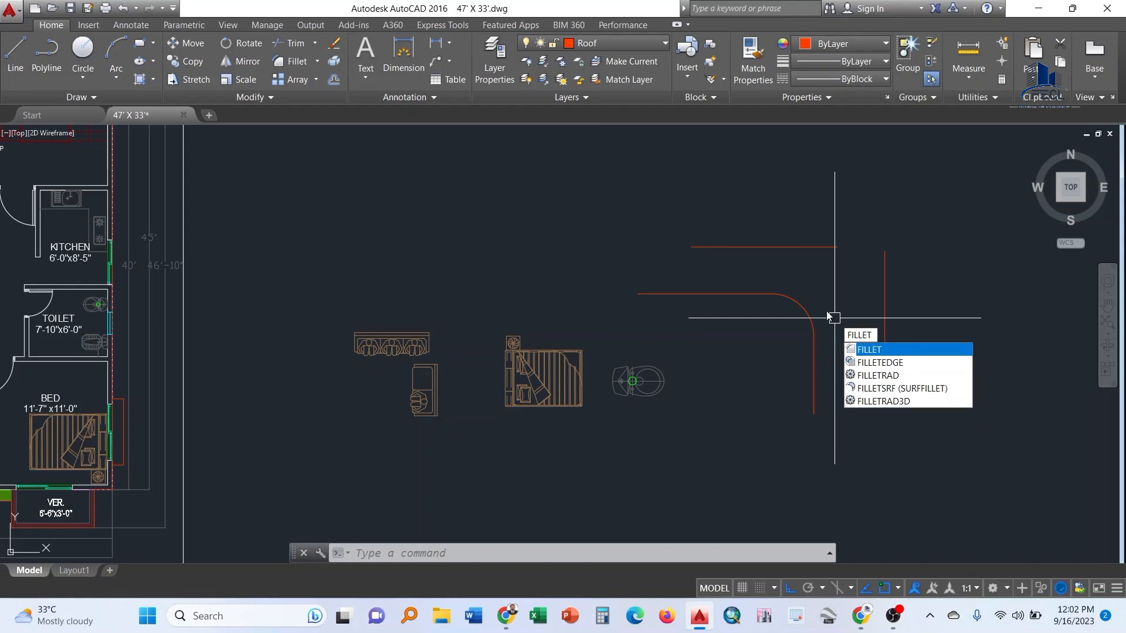
{"action": "left_click", "coordinate": [868, 349]}
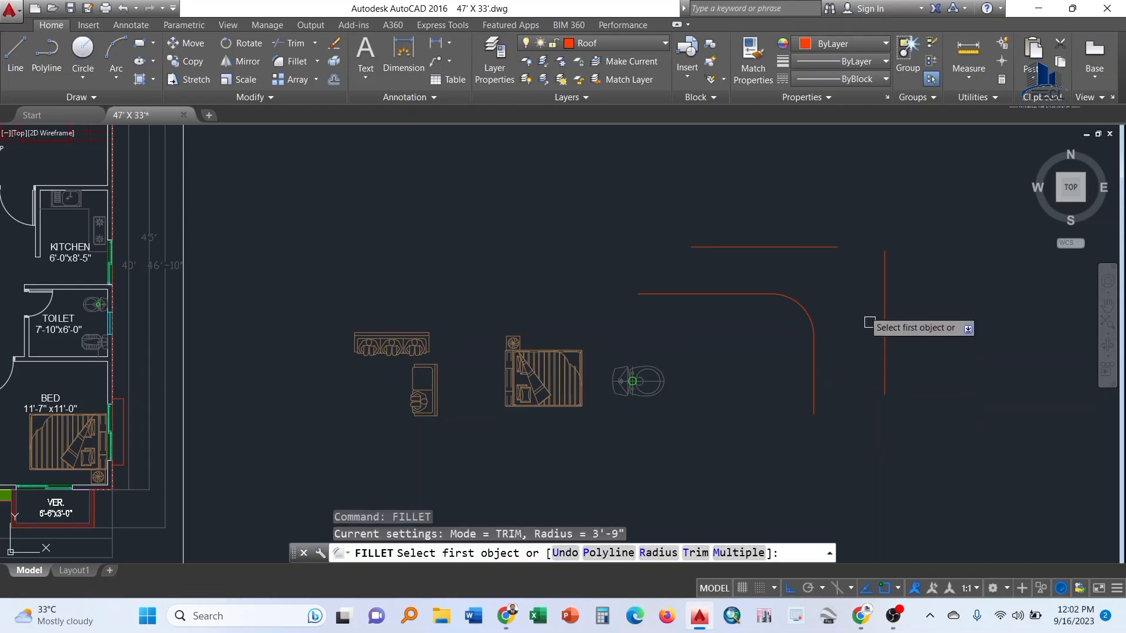
{"action": "left_click", "coordinate": [658, 554]}
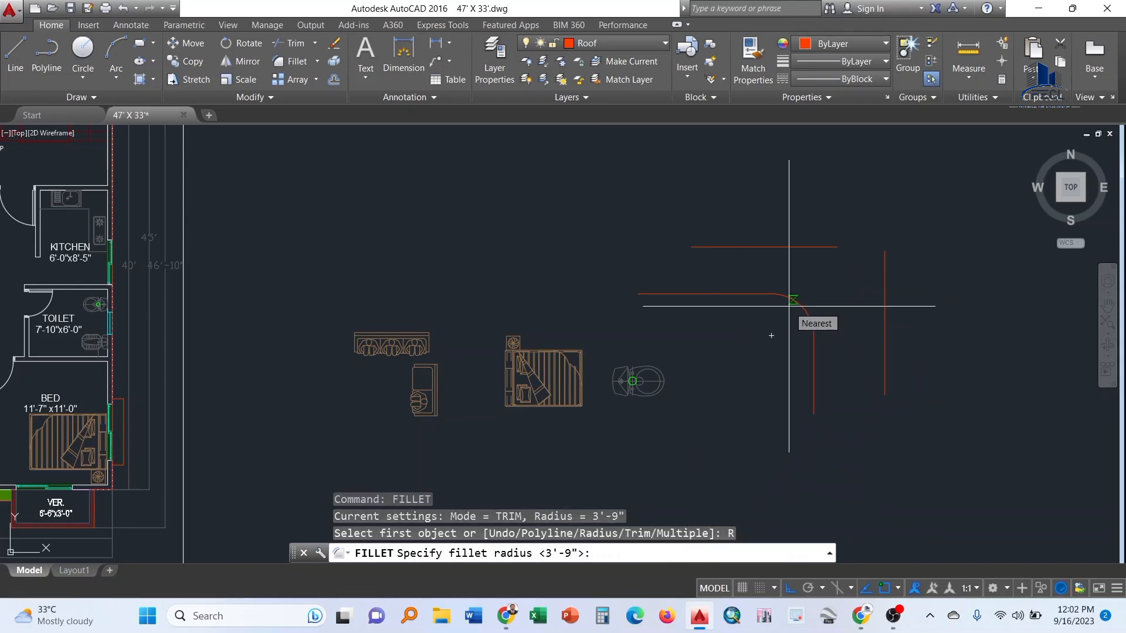
{"action": "type", "text": "9"}
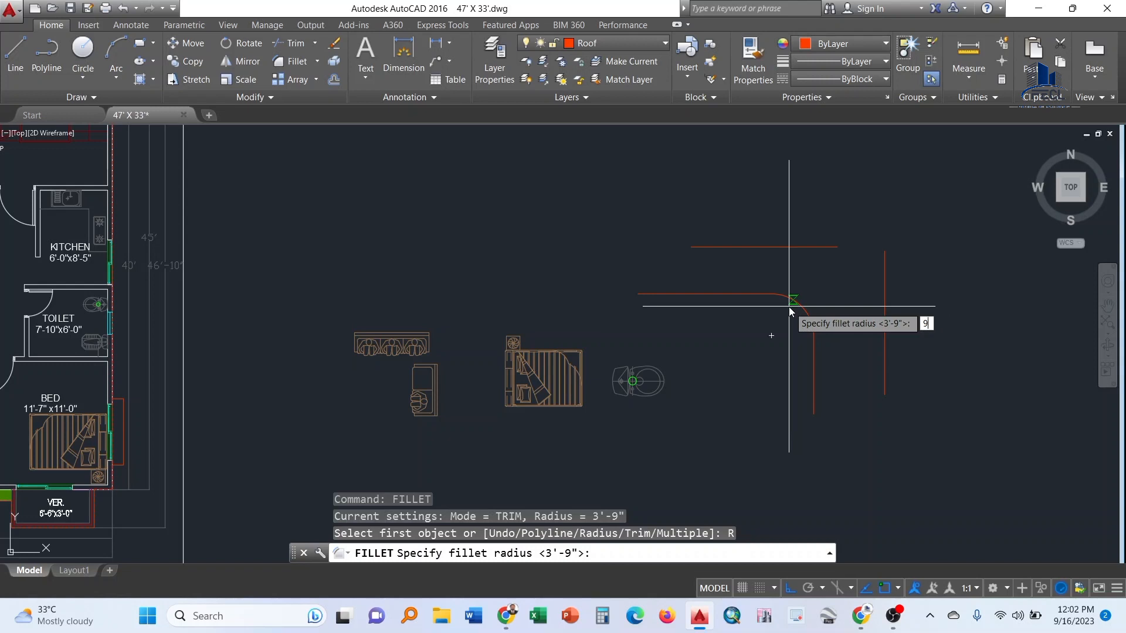
{"action": "key", "text": "BackSpace"}
{"action": "type", "text": "75"}
{"action": "key", "text": "Return"}
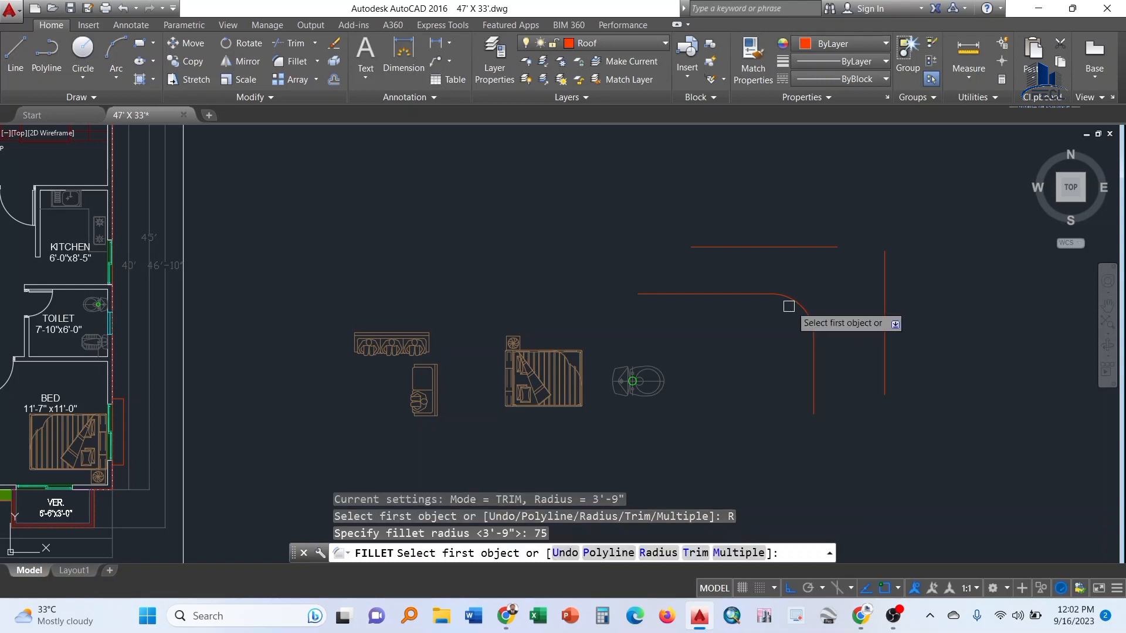
{"action": "left_click", "coordinate": [805, 246]}
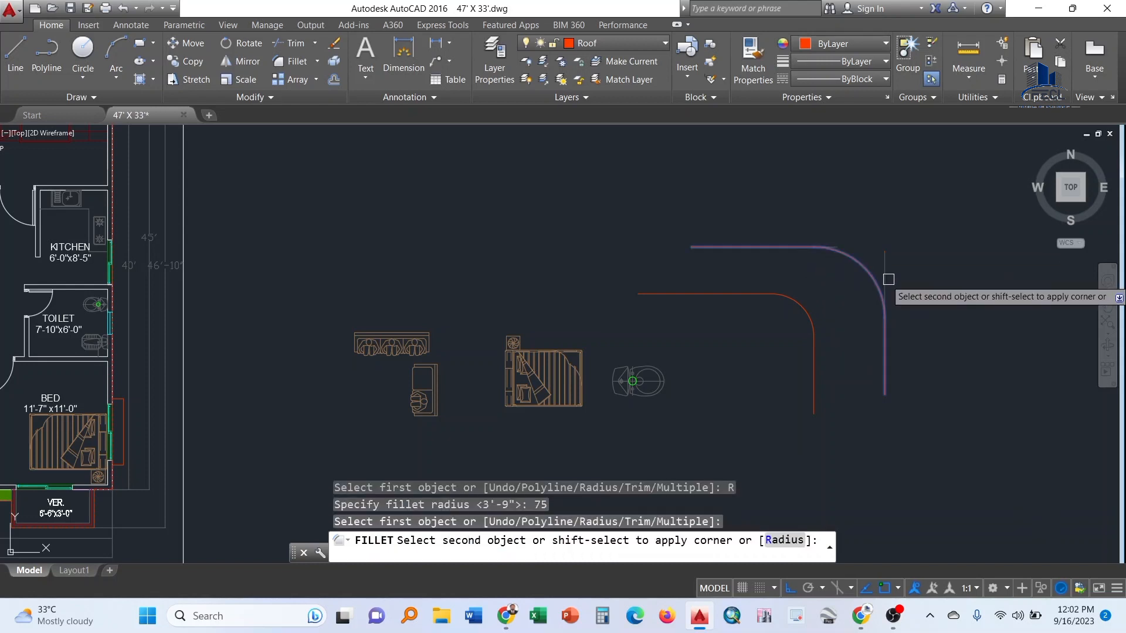
{"action": "left_click", "coordinate": [884, 280]}
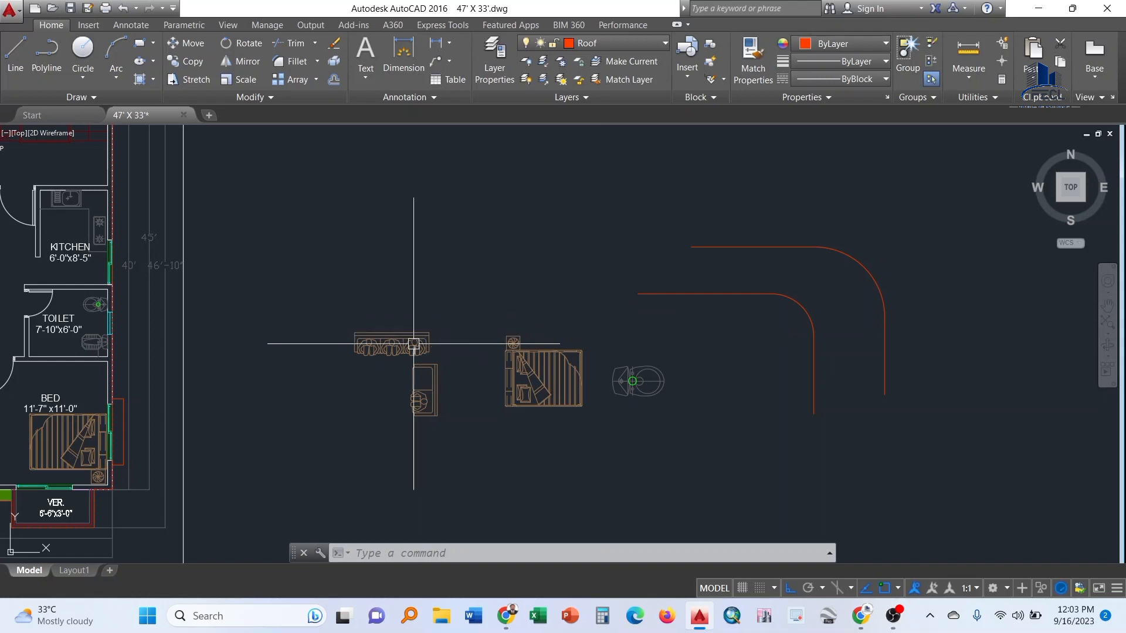
Examine the furniture drawings beside the plan up close, highlighting the edges of the toilet's tank to inspect its rounded corners
{"action": "mouse_move", "coordinate": [456, 309]}
{"action": "middle_mouse_down"}
{"action": "mouse_move", "coordinate": [491, 310]}
{"action": "mouse_move", "coordinate": [543, 289]}
{"action": "middle_mouse_up"}
{"action": "scroll", "coordinate": [483, 328], "scroll_direction": "up", "scroll_amount": 4}
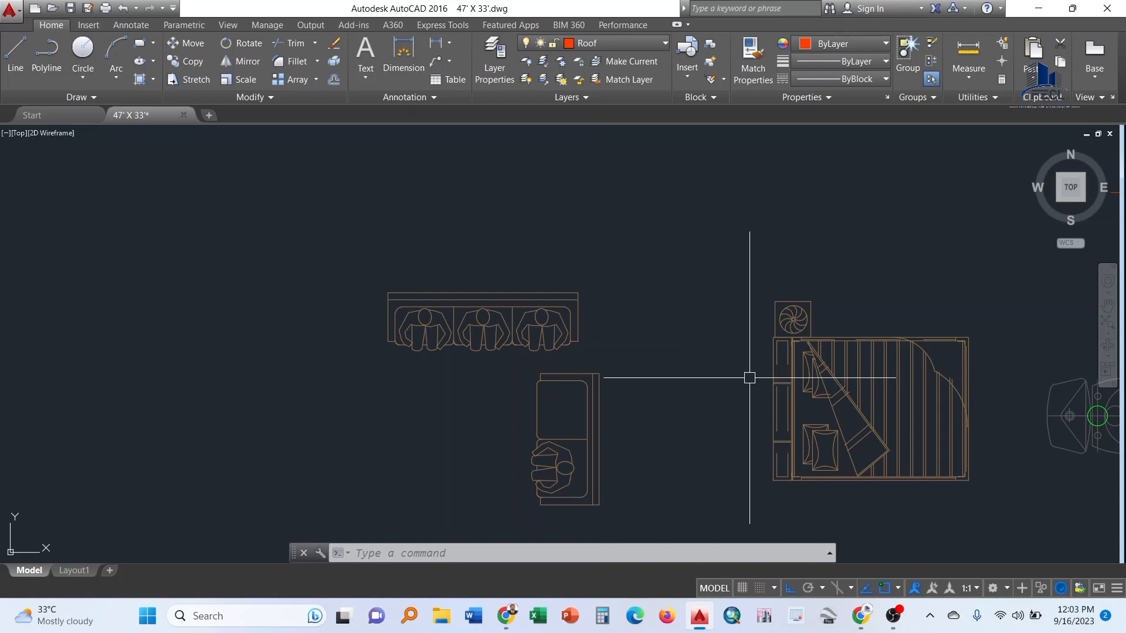
{"action": "middle_click_drag", "start_coordinate": [992, 447], "coordinate": [690, 378]}
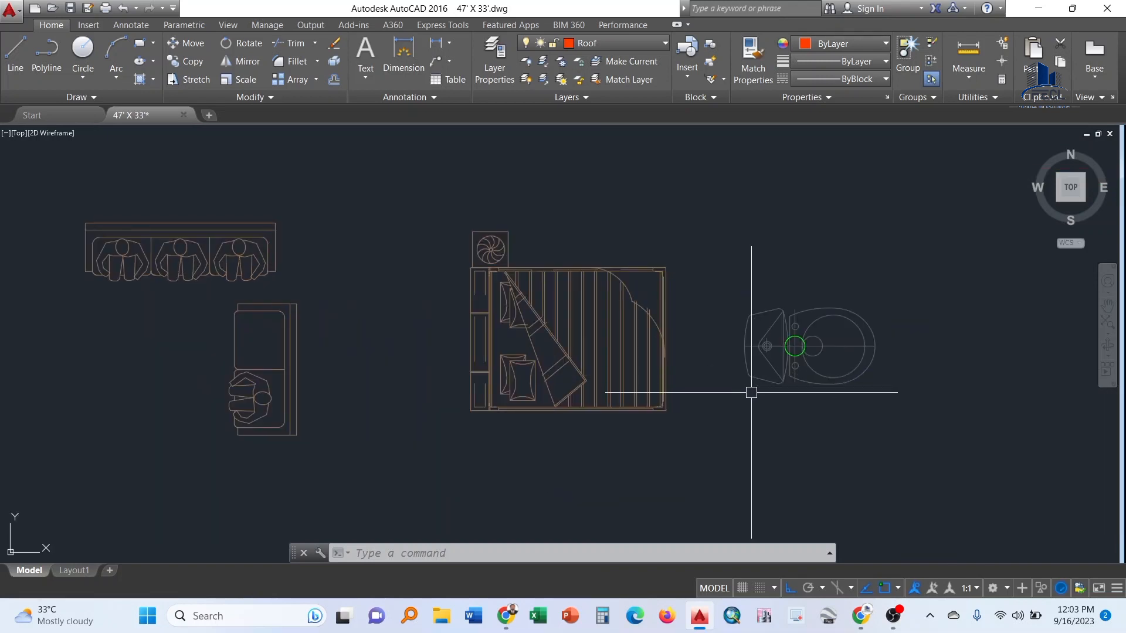
{"action": "scroll", "coordinate": [799, 367], "scroll_direction": "up", "scroll_amount": 2}
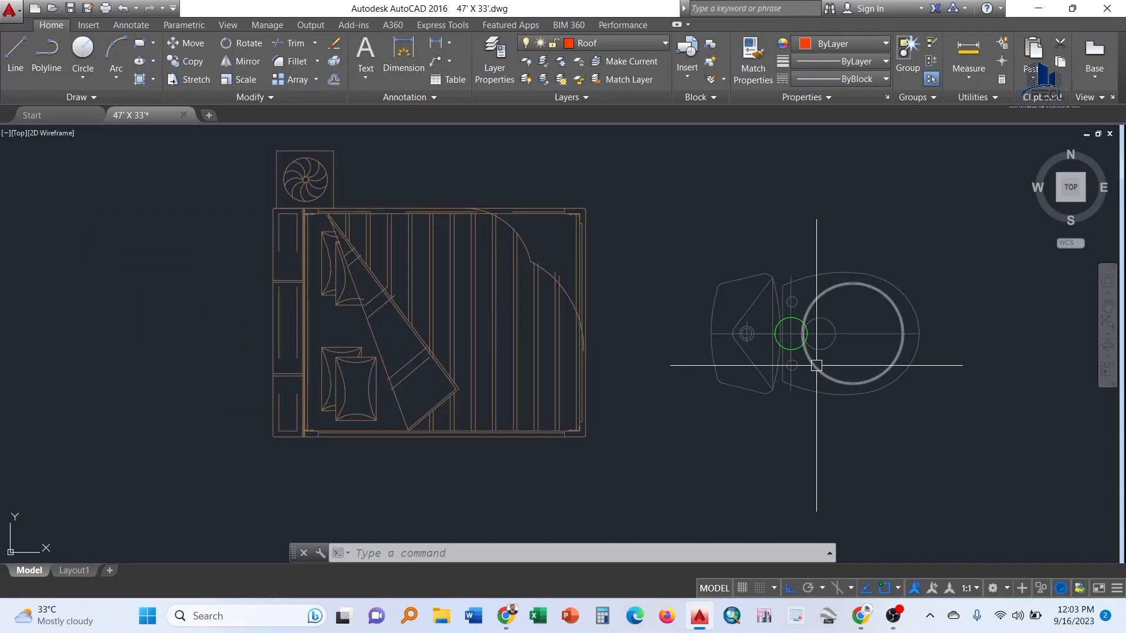
{"action": "scroll", "coordinate": [819, 359], "scroll_direction": "up", "scroll_amount": 2}
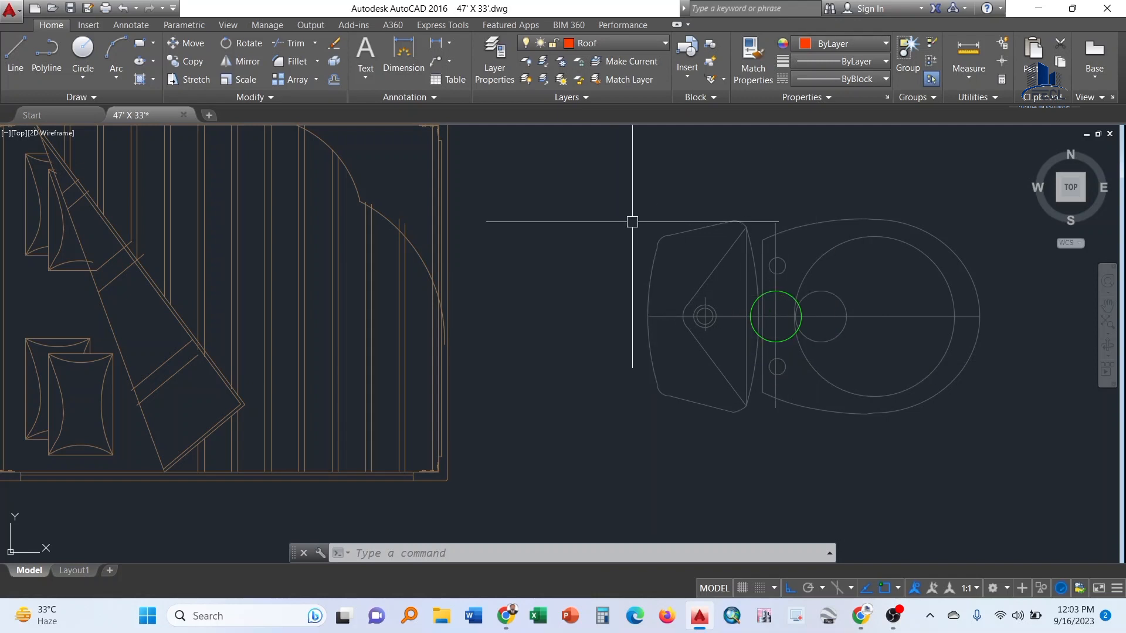
{"action": "scroll", "coordinate": [826, 391], "scroll_direction": "down", "scroll_amount": 2}
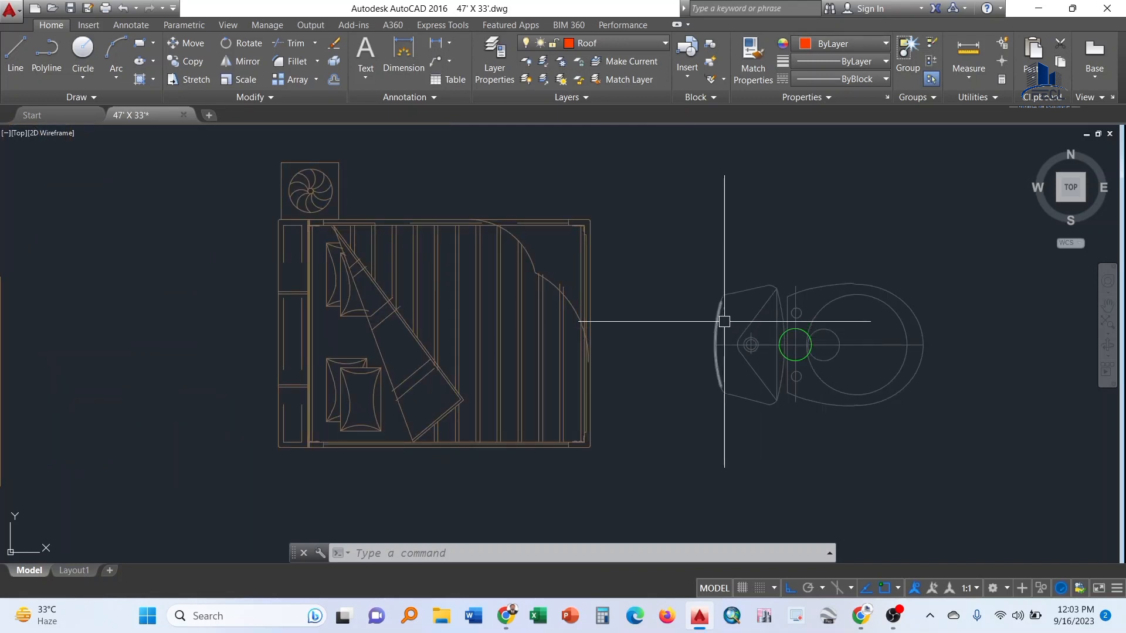
{"action": "left_click", "coordinate": [741, 295]}
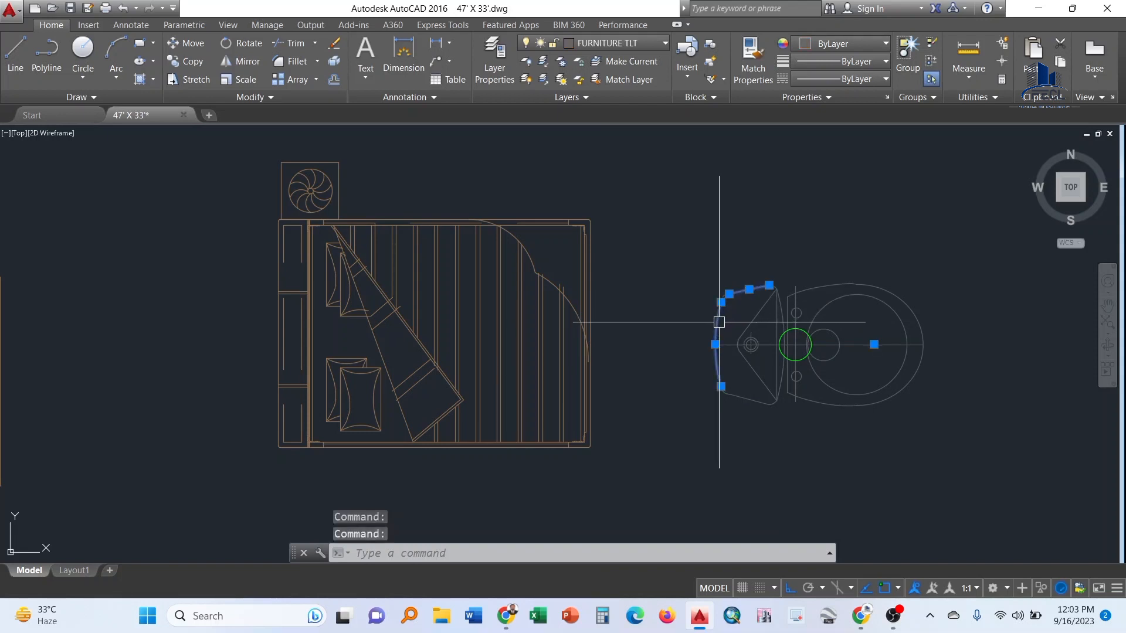
{"action": "left_click", "coordinate": [747, 397]}
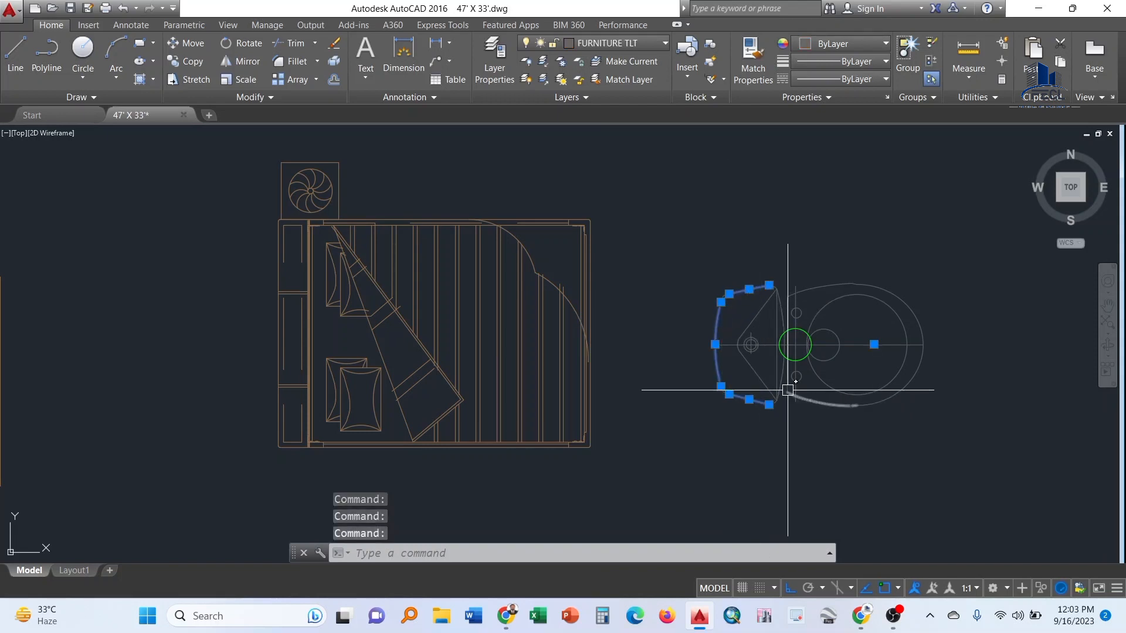
{"action": "key", "text": "Escape"}
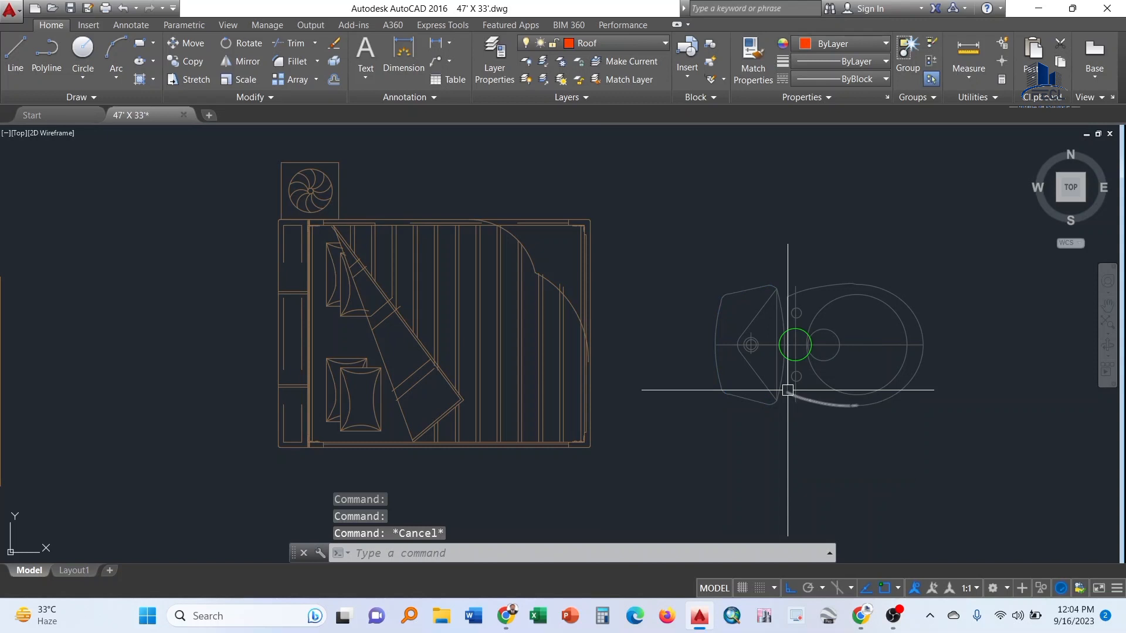
{"action": "mouse_move", "coordinate": [781, 386]}
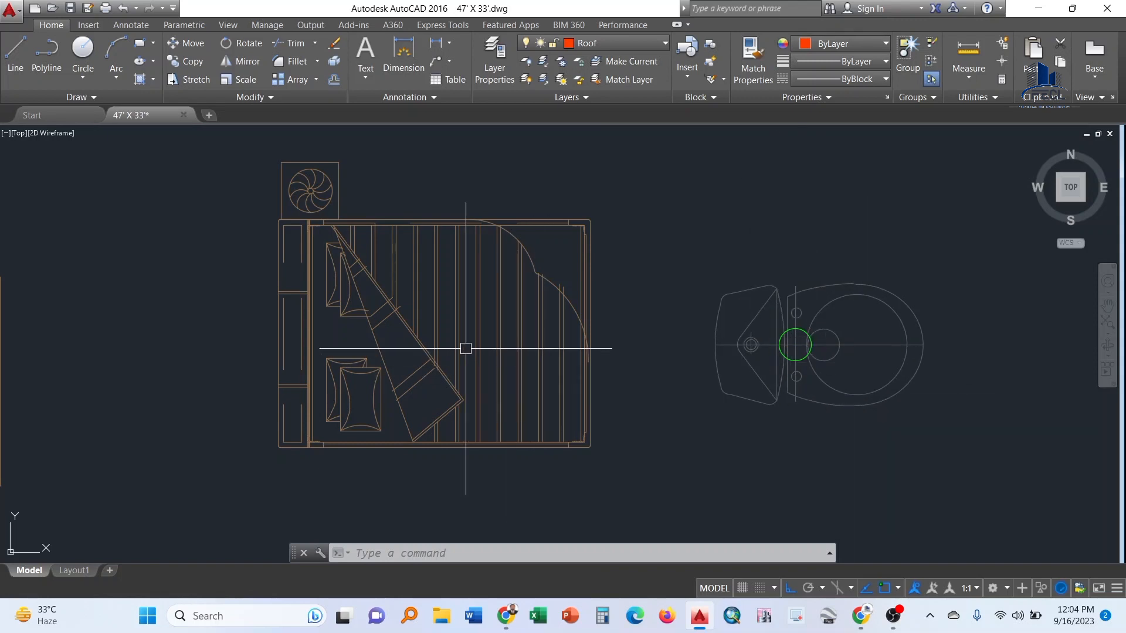
Examine the three-seat sofa by highlighting several of its separate lines and curves, then clear the selection
{"action": "scroll", "coordinate": [429, 317], "scroll_direction": "down", "scroll_amount": 4}
{"action": "middle_click_drag", "start_coordinate": [335, 326], "coordinate": [515, 365]}
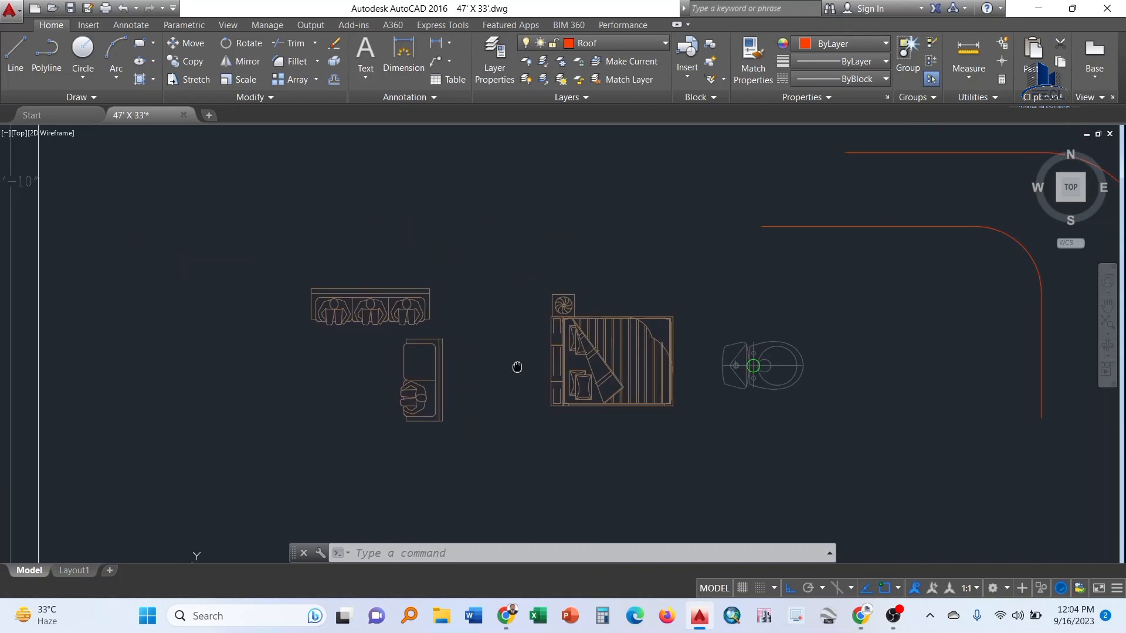
{"action": "left_click", "coordinate": [353, 313]}
{"action": "left_click", "coordinate": [327, 310]}
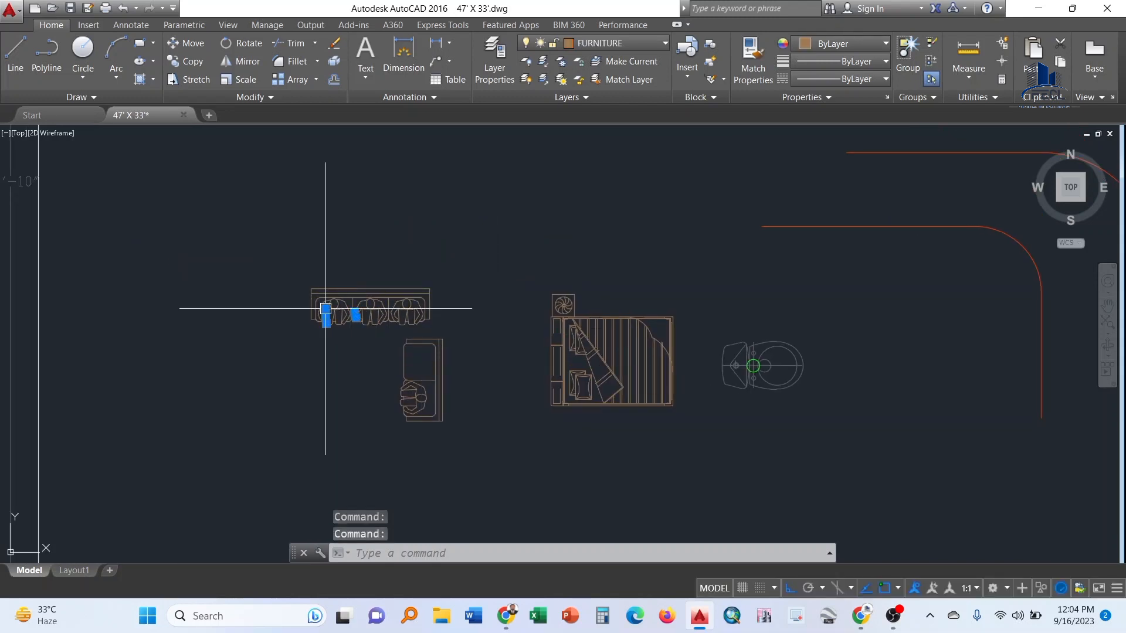
{"action": "left_click", "coordinate": [327, 291]}
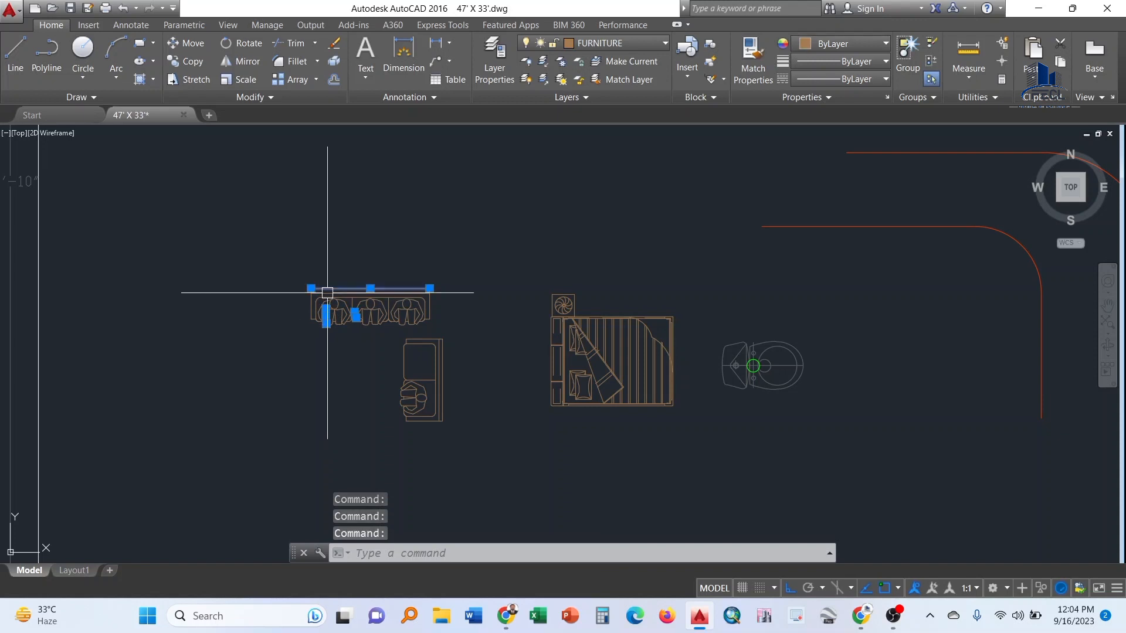
{"action": "left_click", "coordinate": [410, 309]}
{"action": "left_click", "coordinate": [430, 308]}
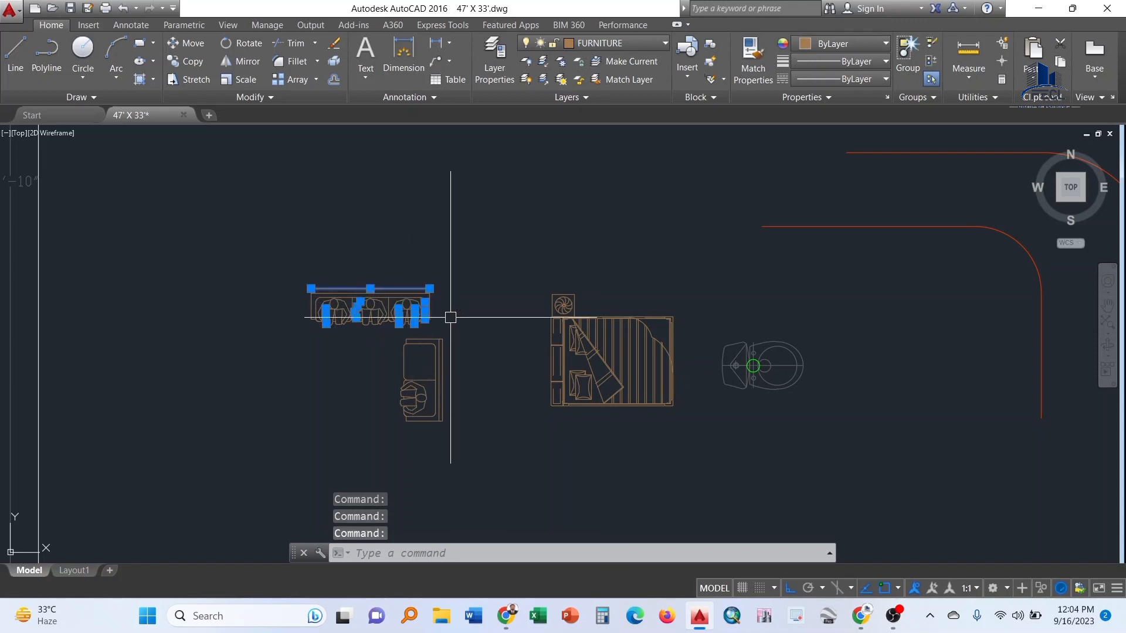
{"action": "key", "text": "Escape"}
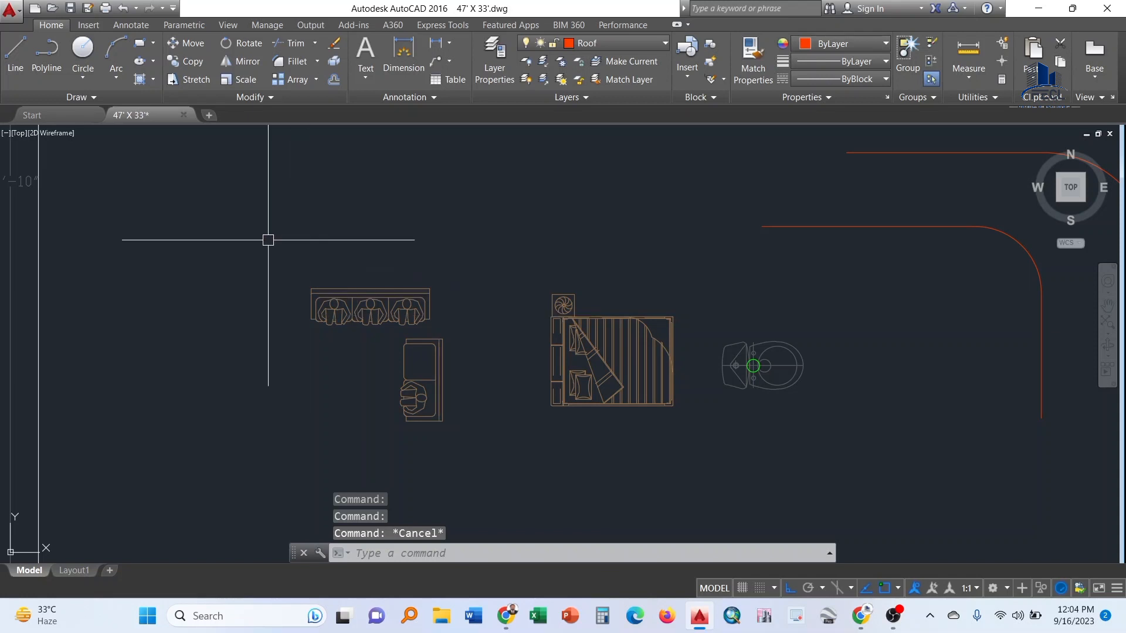
Move both sofas and the bed with its side table to layer 0, then clear the selection
{"action": "left_click", "coordinate": [253, 235]}
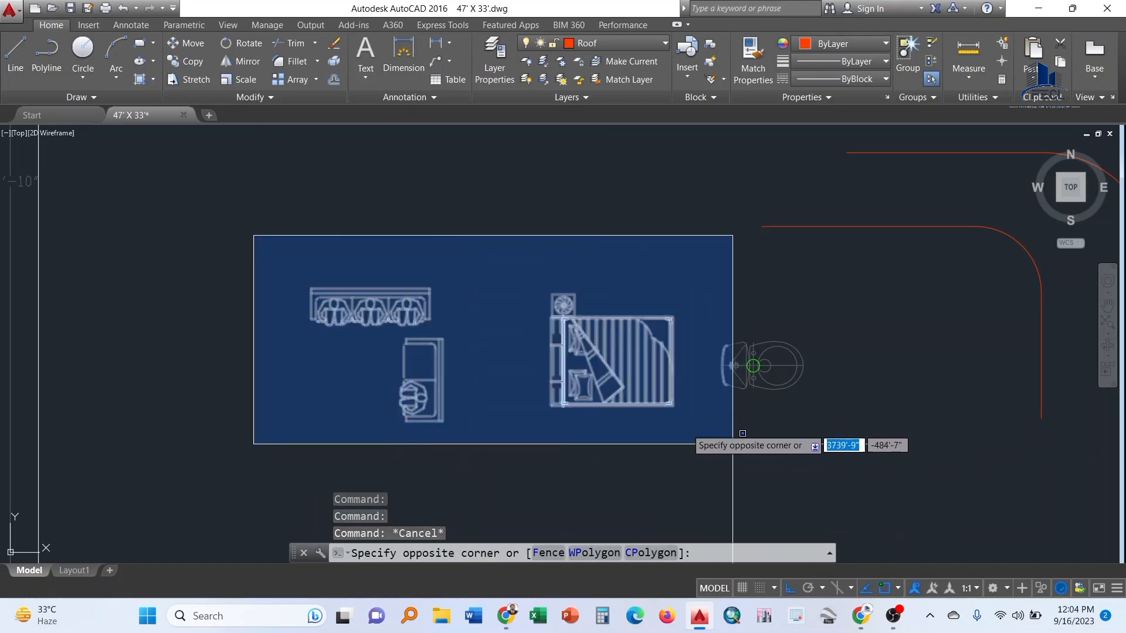
{"action": "left_click", "coordinate": [675, 422]}
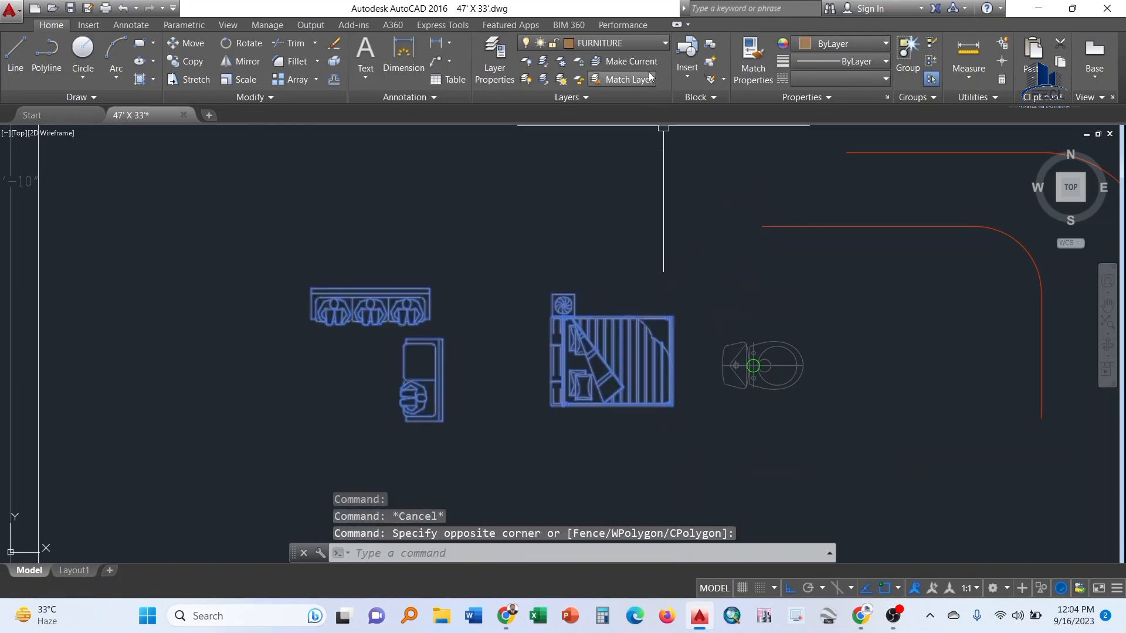
{"action": "left_click", "coordinate": [654, 43]}
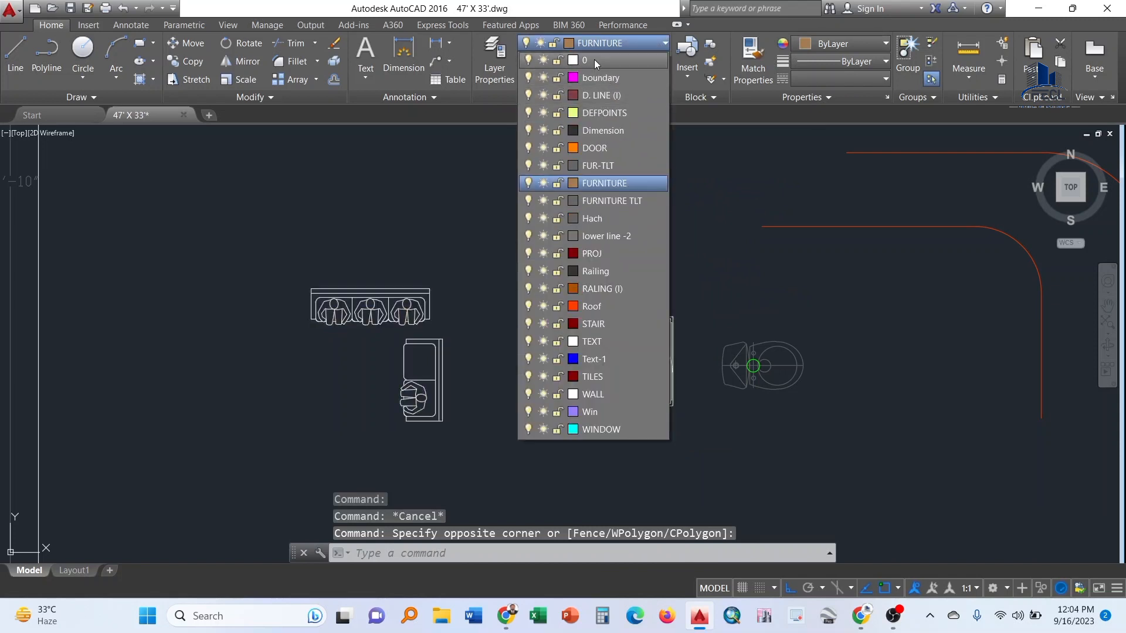
{"action": "left_click", "coordinate": [594, 60]}
{"action": "key", "text": "Escape"}
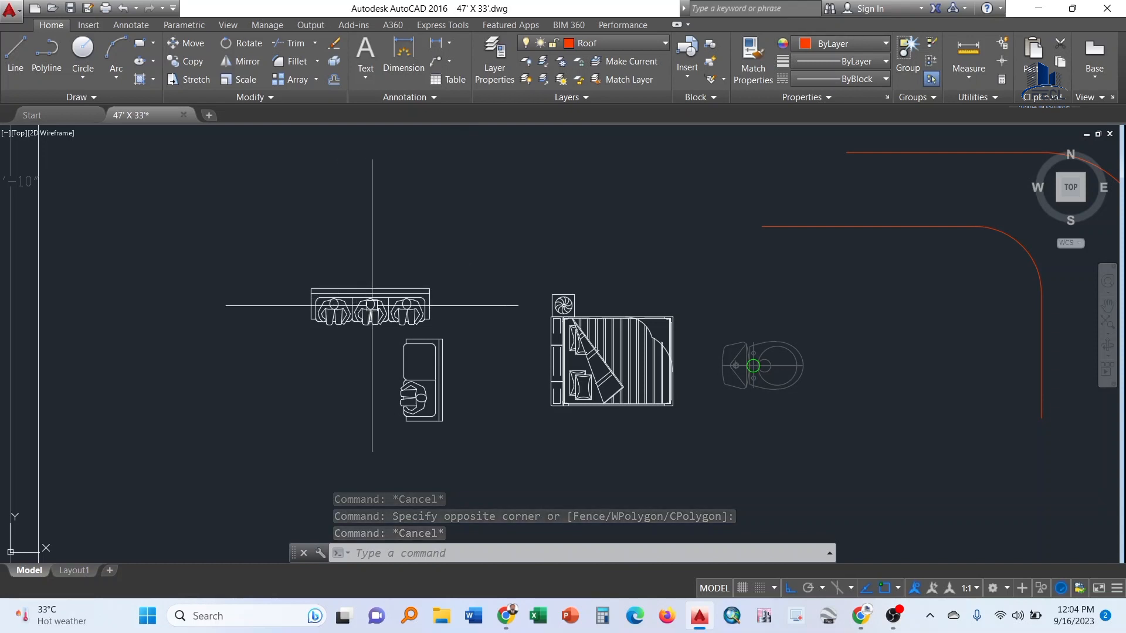
Group all the objects of the three-seat sofa, including its seated figures, into an unnamed group
{"action": "mouse_move", "coordinate": [371, 305]}
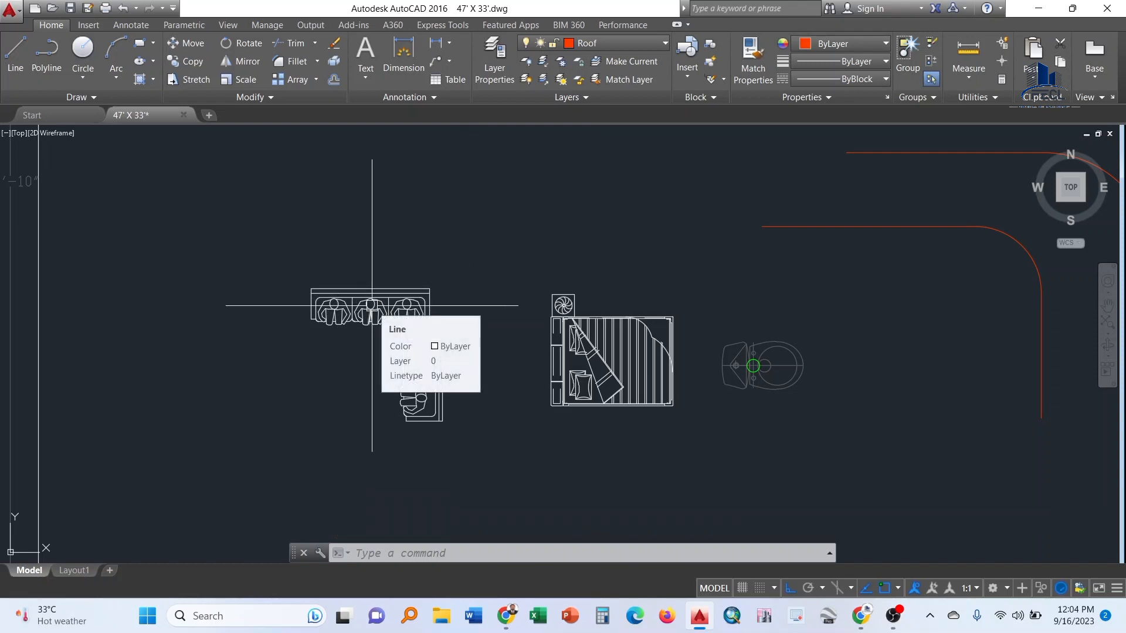
{"action": "type", "text": "G"}
{"action": "key", "text": "Return"}
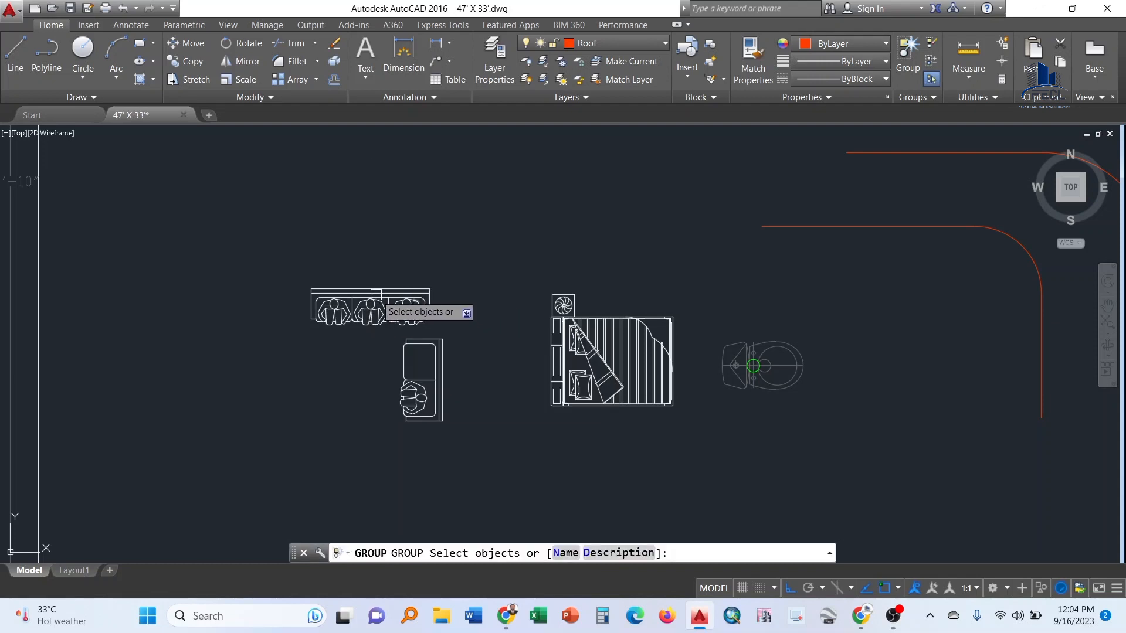
{"action": "left_click", "coordinate": [273, 261]}
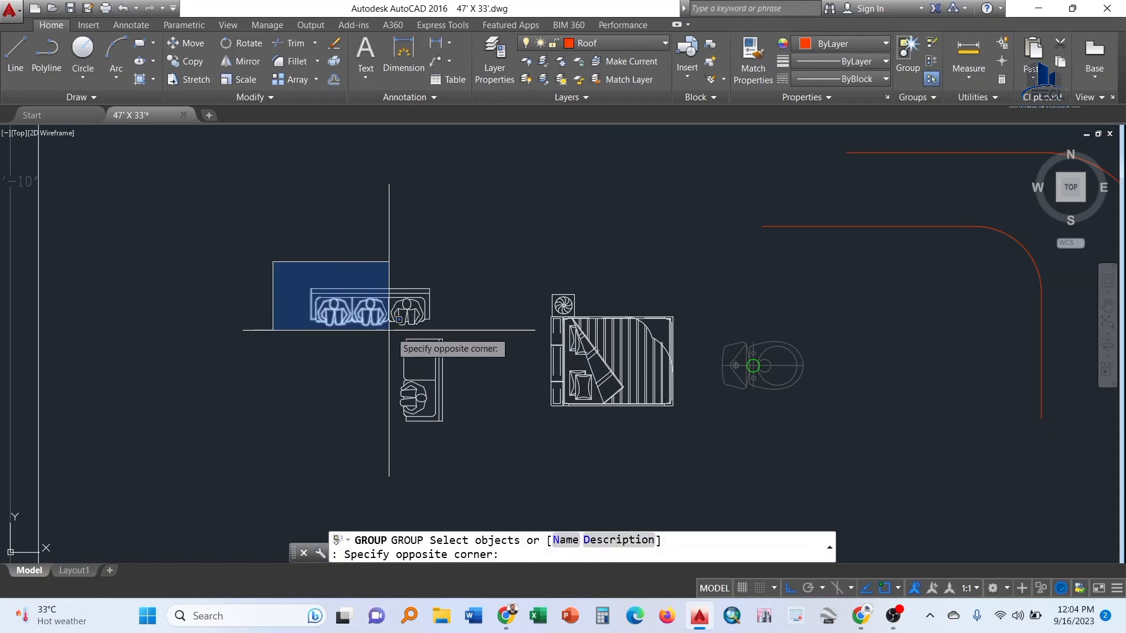
{"action": "left_click", "coordinate": [452, 332]}
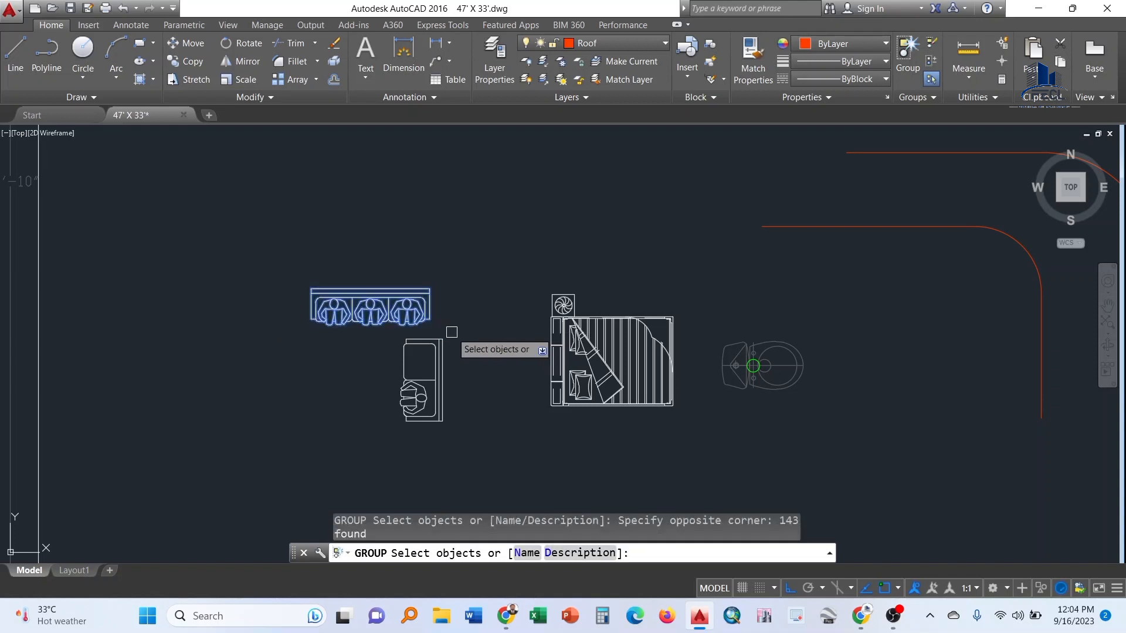
{"action": "key", "text": "Return"}
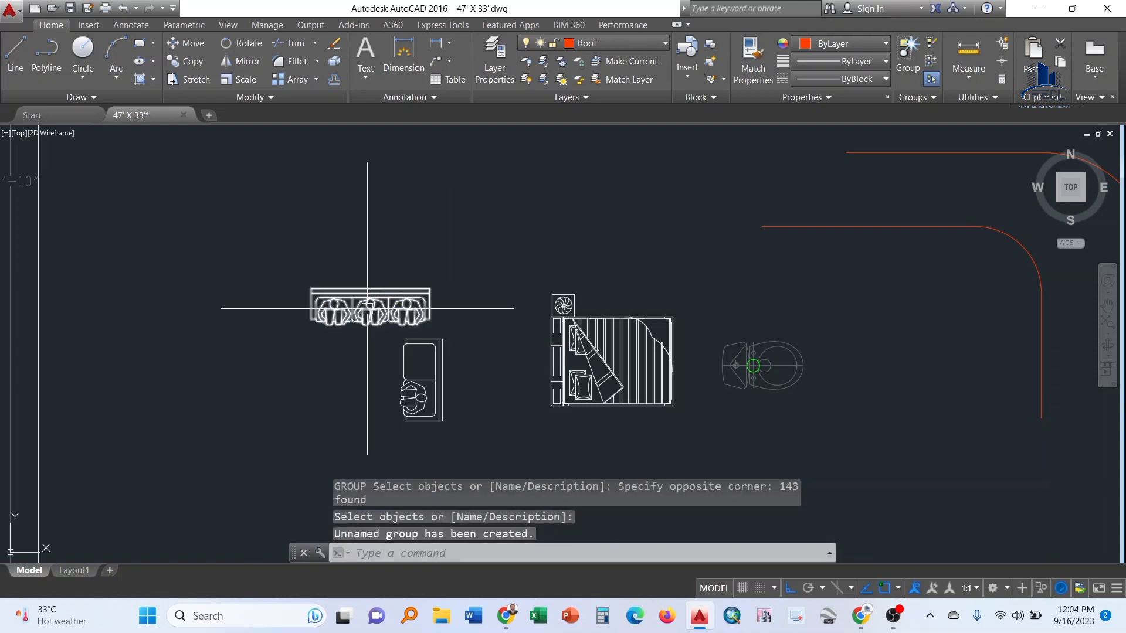
Examine the grouped three-seat sofa up close and pick one of its lines to check that it selects as one object
{"action": "scroll", "coordinate": [366, 312], "scroll_direction": "up", "scroll_amount": 4}
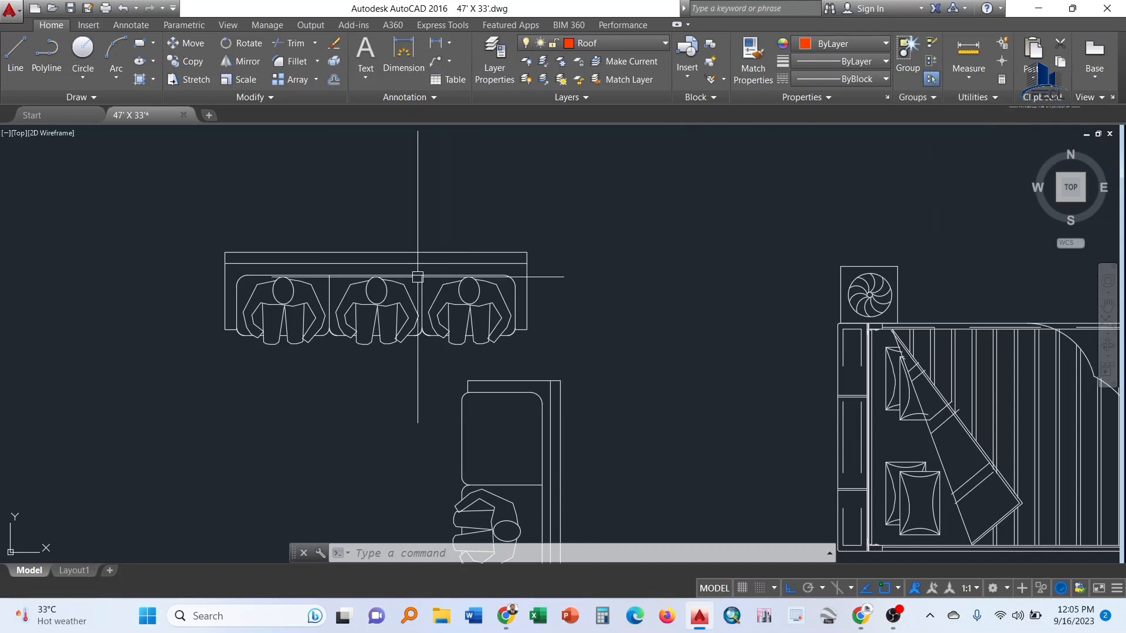
{"action": "middle_click_drag", "start_coordinate": [455, 221], "coordinate": [539, 208]}
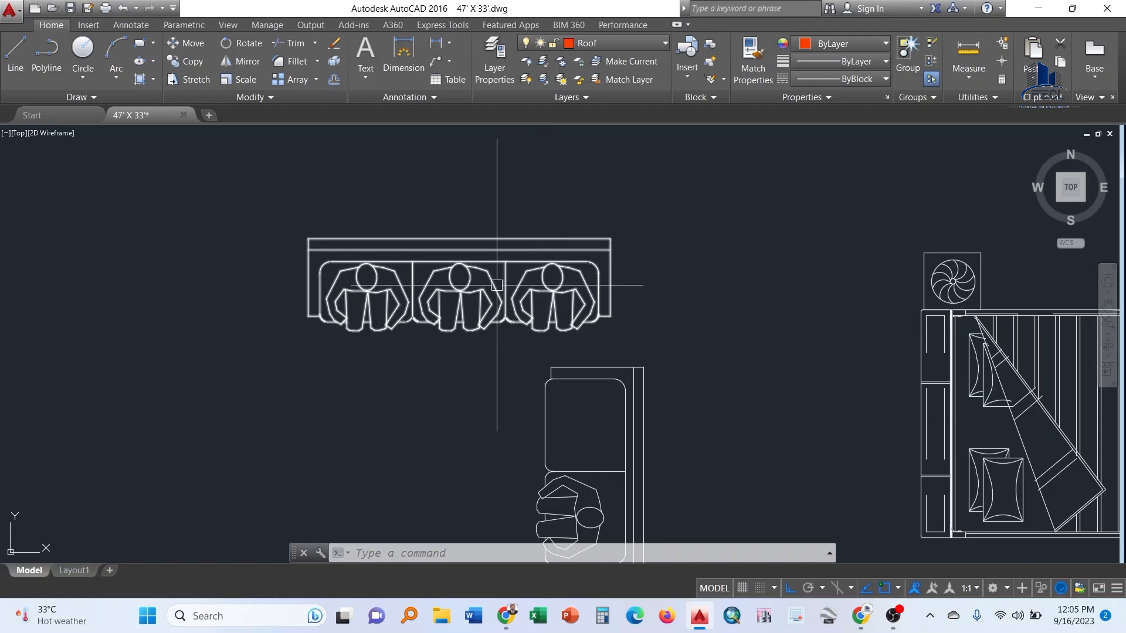
{"action": "middle_click_drag", "start_coordinate": [461, 214], "coordinate": [486, 273]}
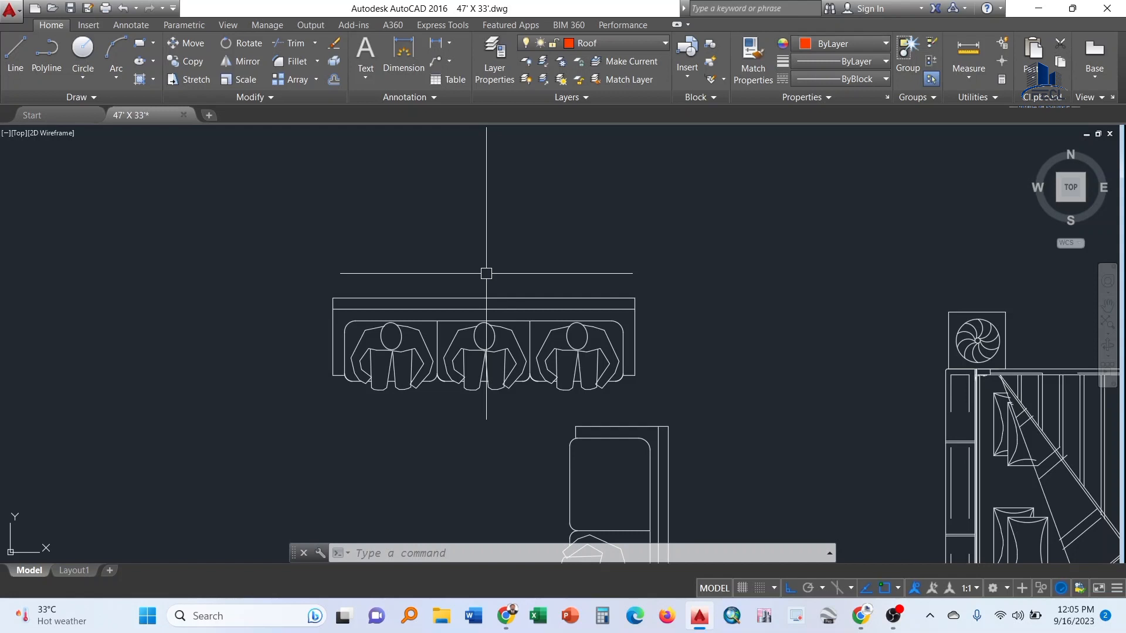
{"action": "scroll", "coordinate": [397, 365], "scroll_direction": "up", "scroll_amount": 2}
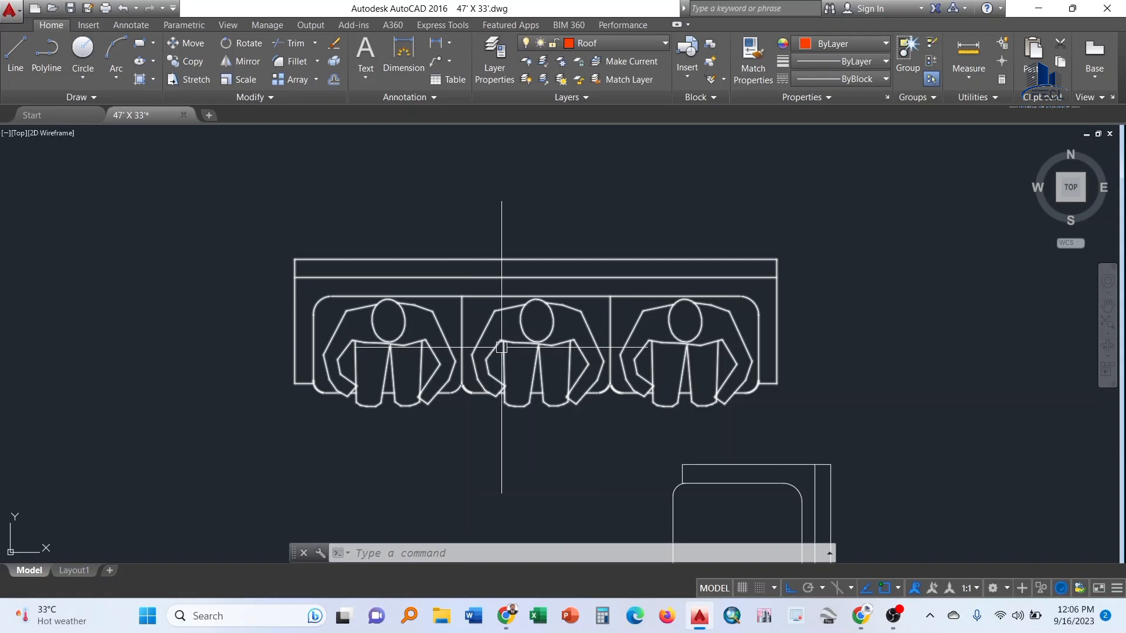
{"action": "left_click", "coordinate": [550, 291]}
{"action": "left_click", "coordinate": [550, 291]}
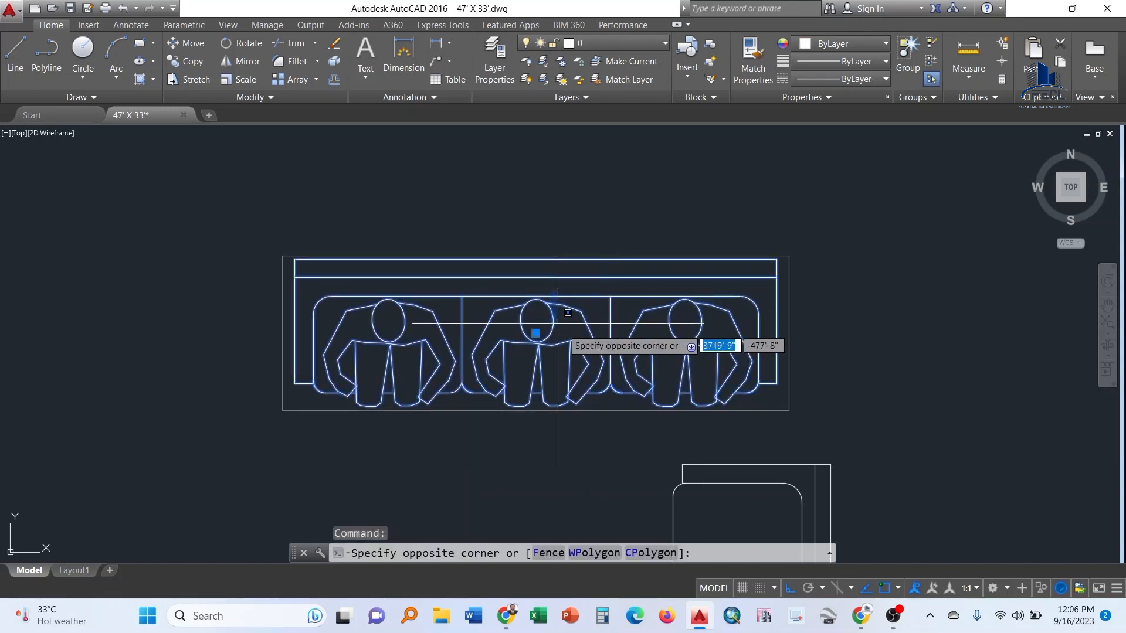
{"action": "scroll", "coordinate": [568, 352], "scroll_direction": "down", "scroll_amount": 4}
{"action": "middle_click_drag", "start_coordinate": [664, 382], "coordinate": [601, 314]}
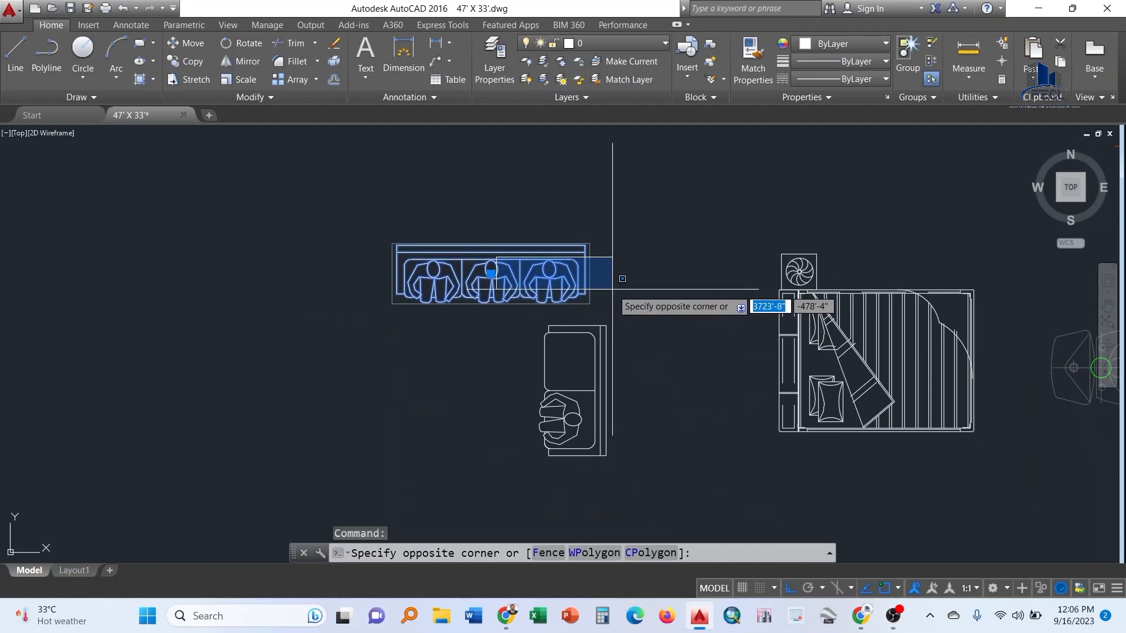
{"action": "key", "text": "Escape"}
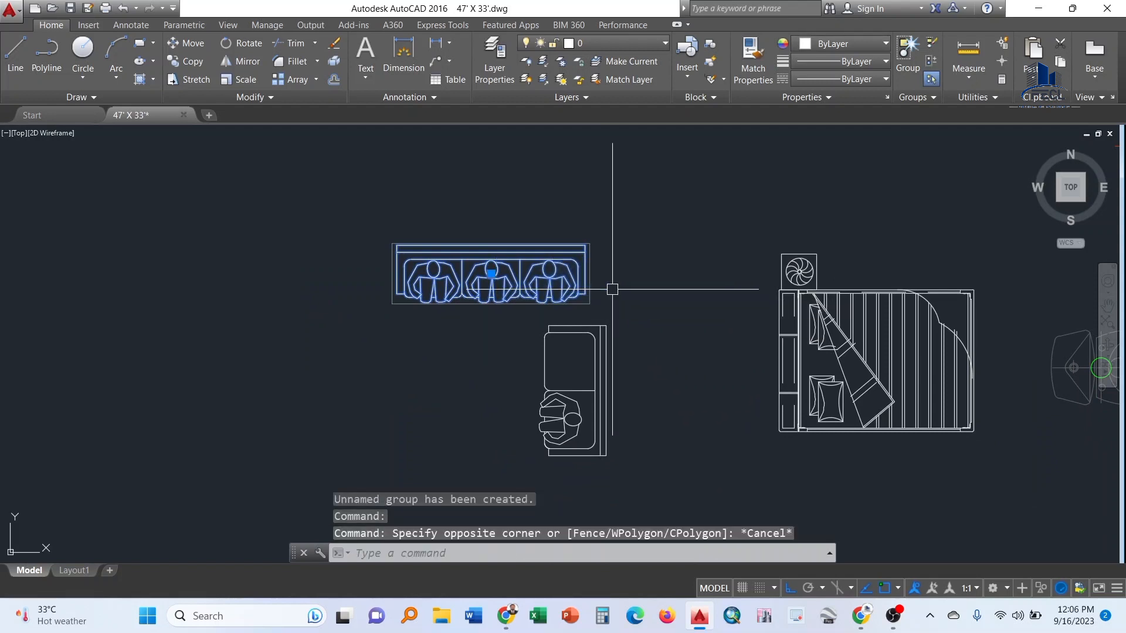
{"action": "type", "text": "G"}
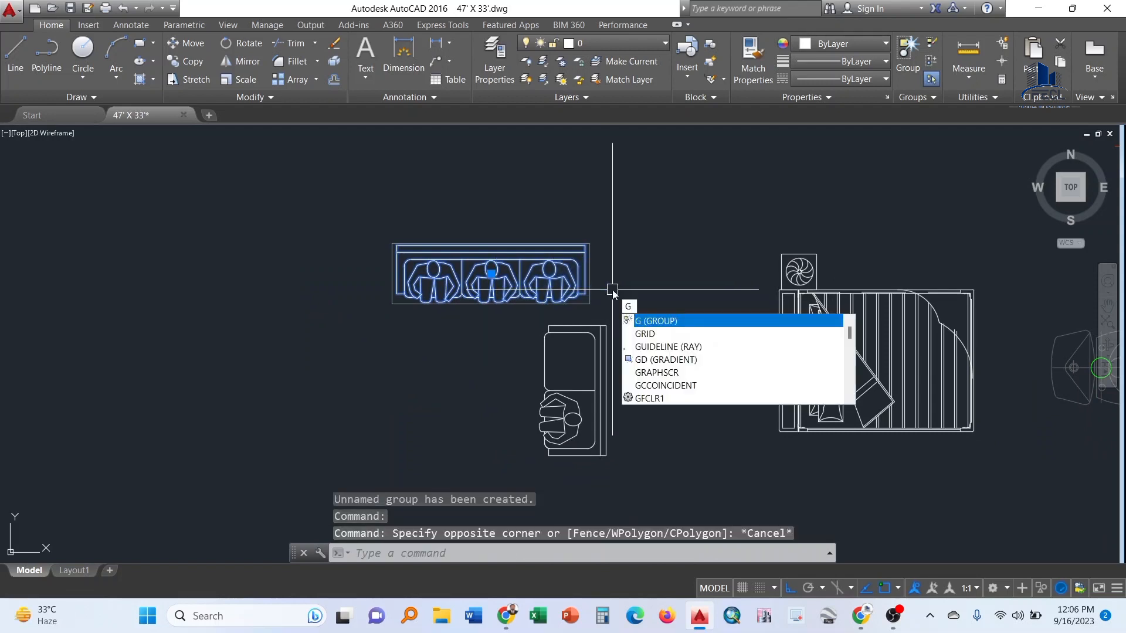
{"action": "key", "text": "Return"}
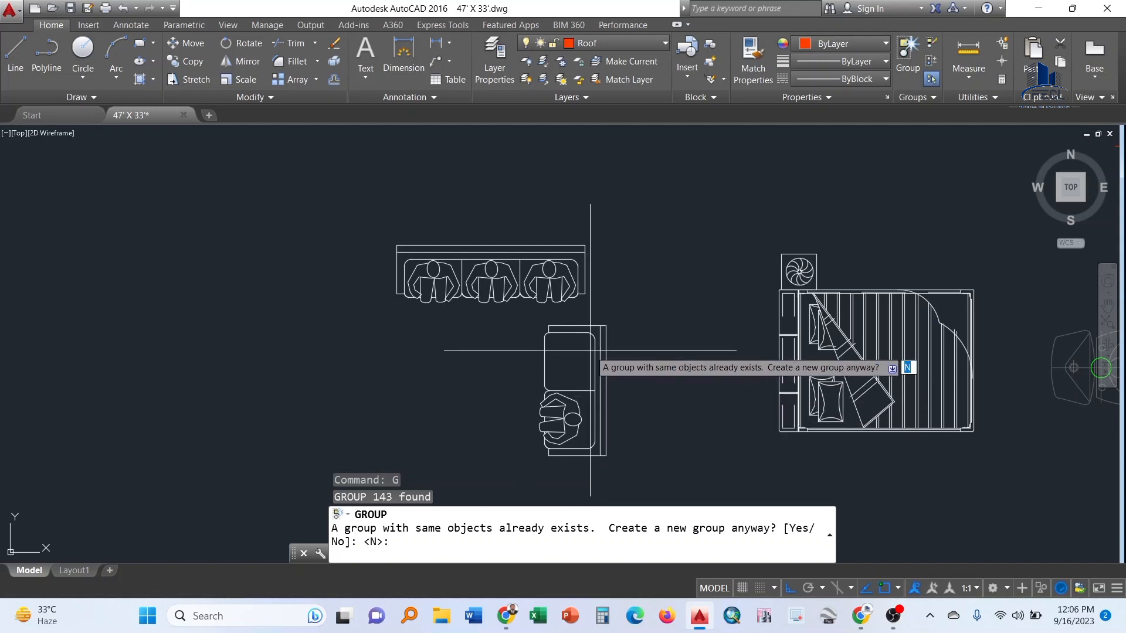
{"action": "key", "text": "Escape"}
Group all the objects of the smaller vertical sofa, including its seated figure, into an unnamed group
{"action": "type", "text": "g"}
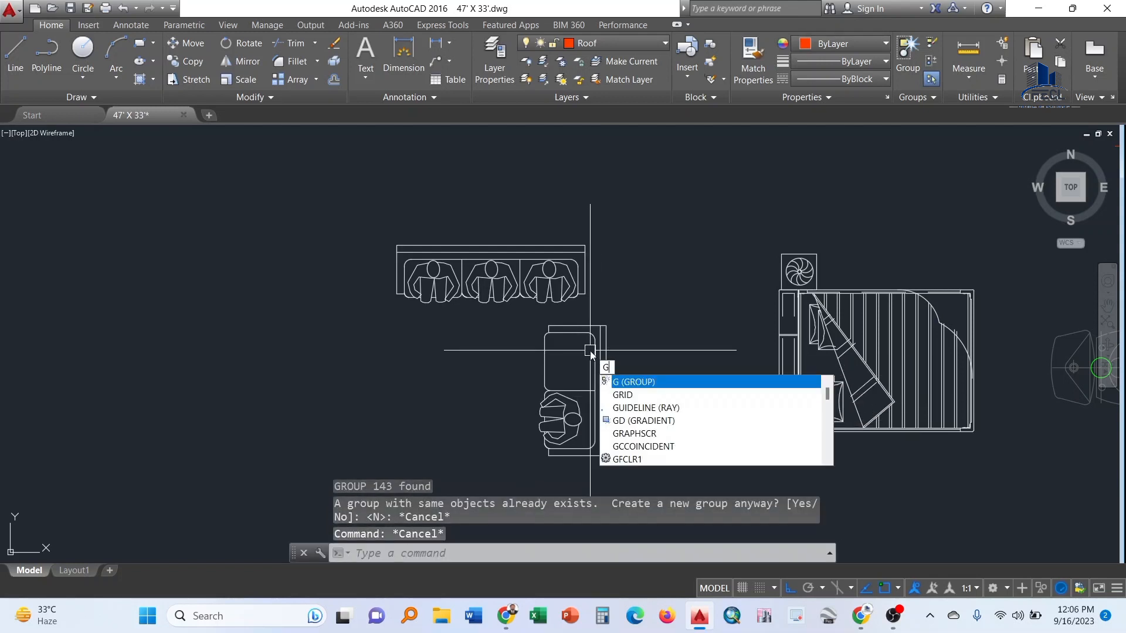
{"action": "key", "text": "Return"}
{"action": "left_click_drag", "start_coordinate": [528, 313], "coordinate": [637, 460]}
{"action": "left_click", "coordinate": [510, 309]}
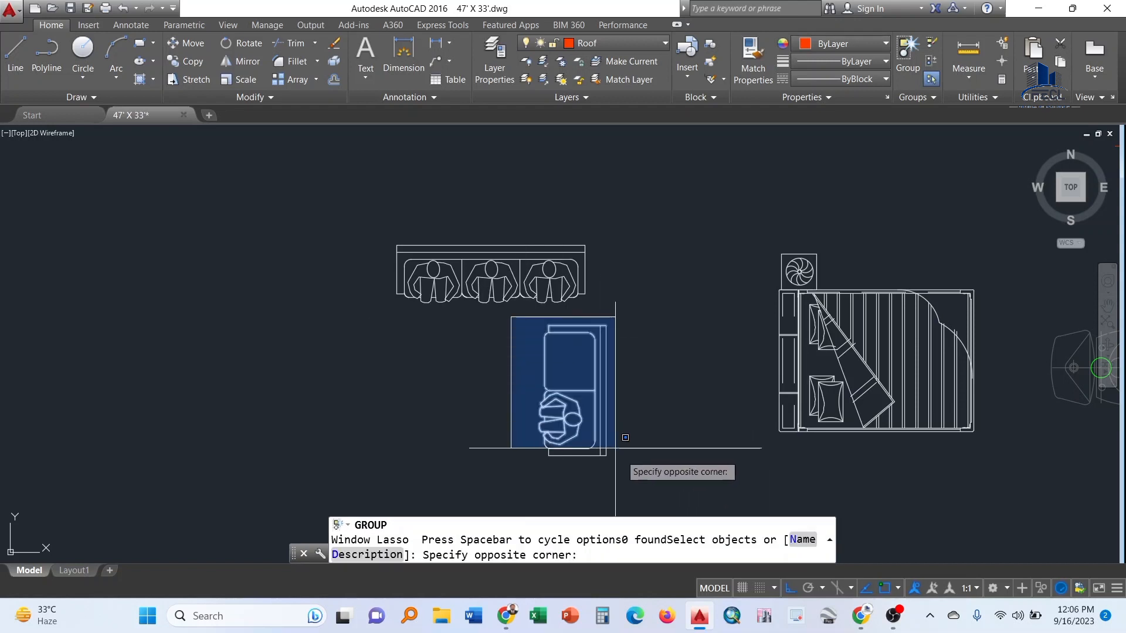
{"action": "left_click", "coordinate": [631, 468]}
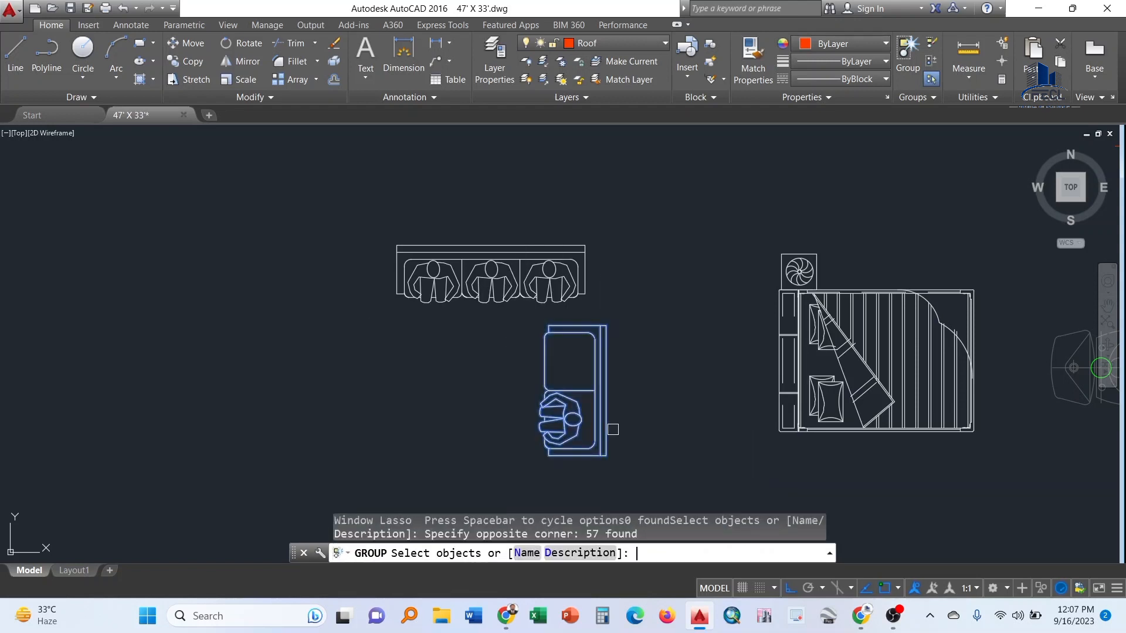
{"action": "key", "text": "Return"}
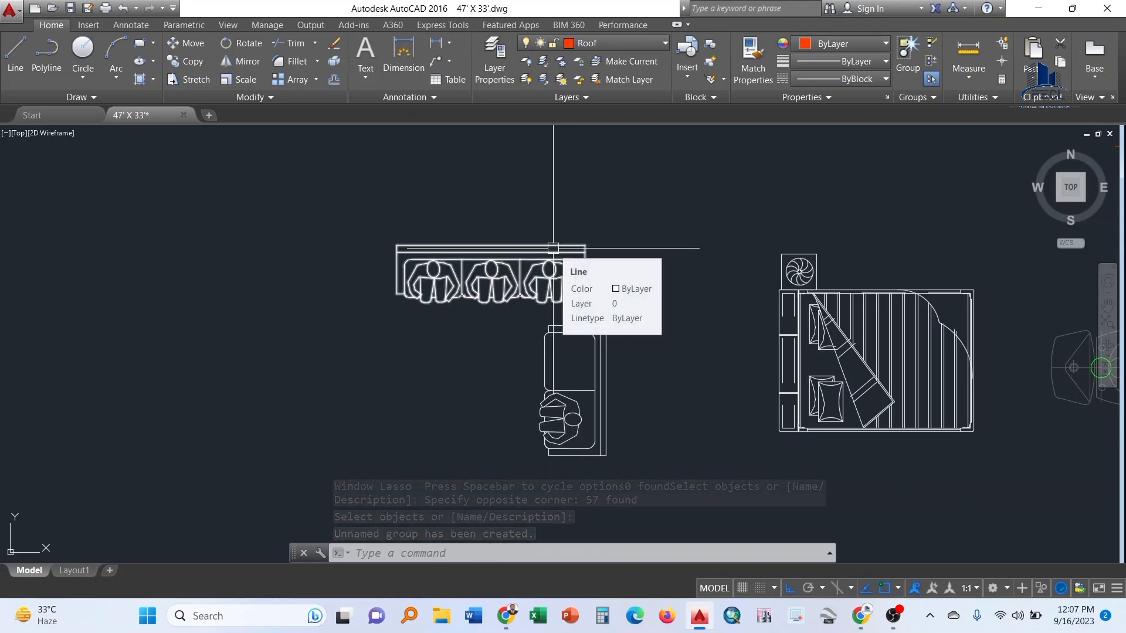
Try to break up the three-seat sofa's group with the Explode command
{"action": "type", "text": "x"}
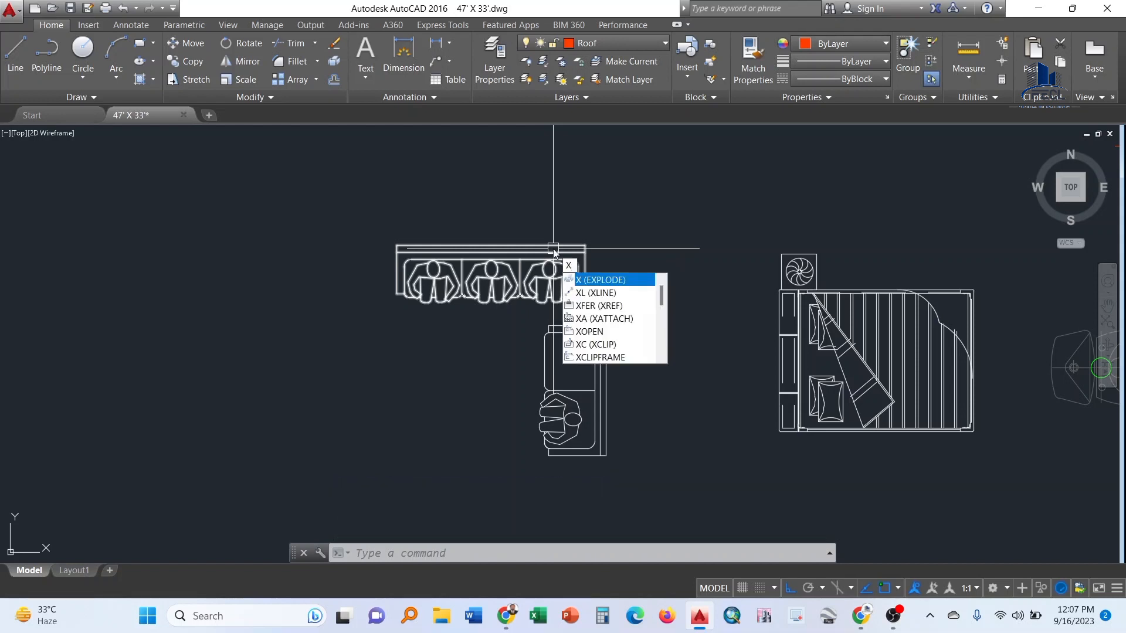
{"action": "key", "text": "Return"}
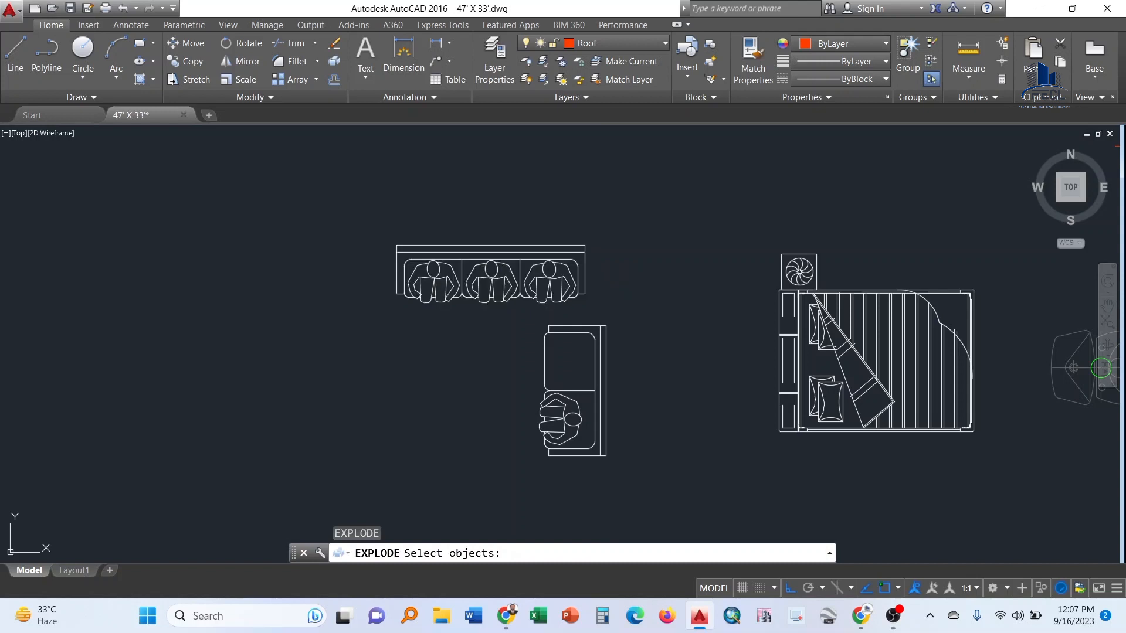
{"action": "key", "text": "Return"}
{"action": "left_click", "coordinate": [357, 171]}
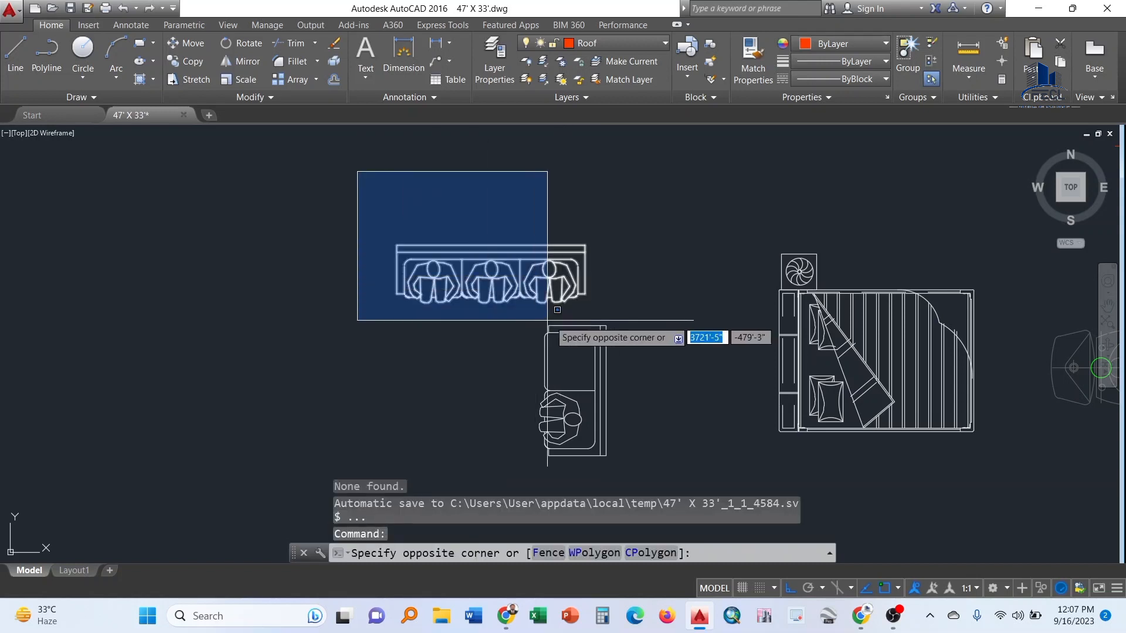
{"action": "left_click", "coordinate": [601, 310]}
{"action": "type", "text": "x"}
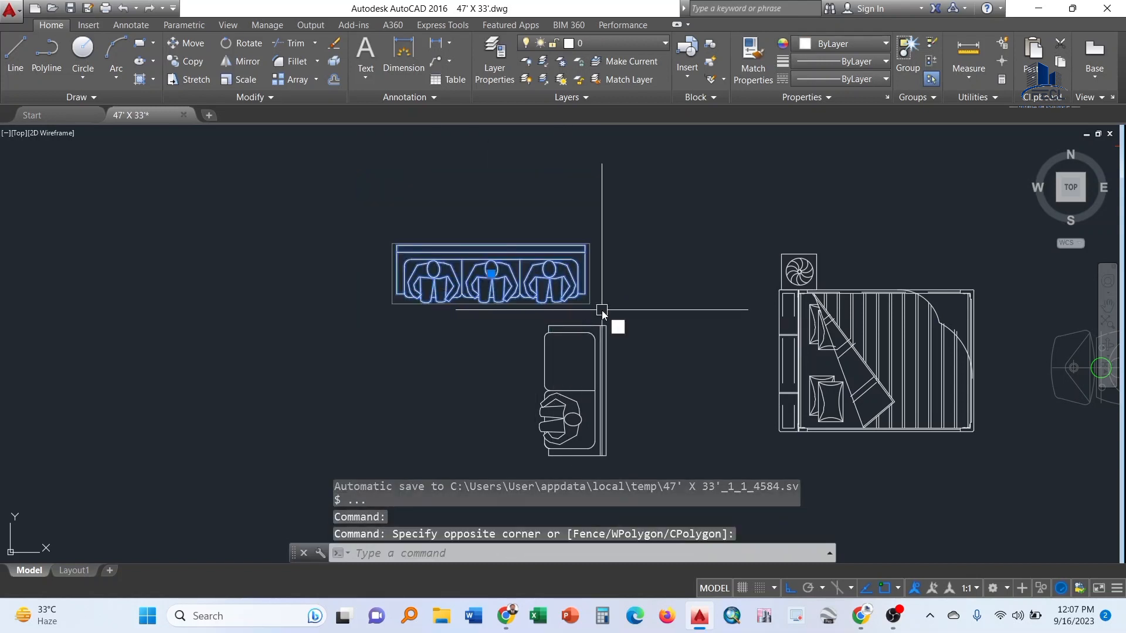
{"action": "key", "text": "Return"}
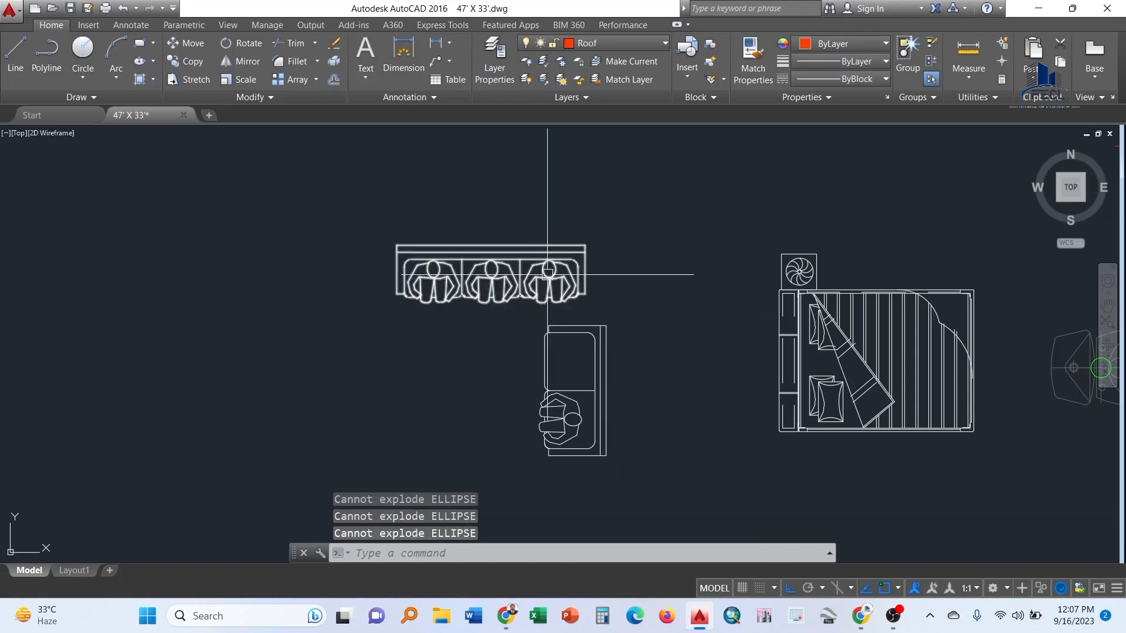
{"action": "key", "text": "Escape"}
{"action": "key", "text": "Escape"}
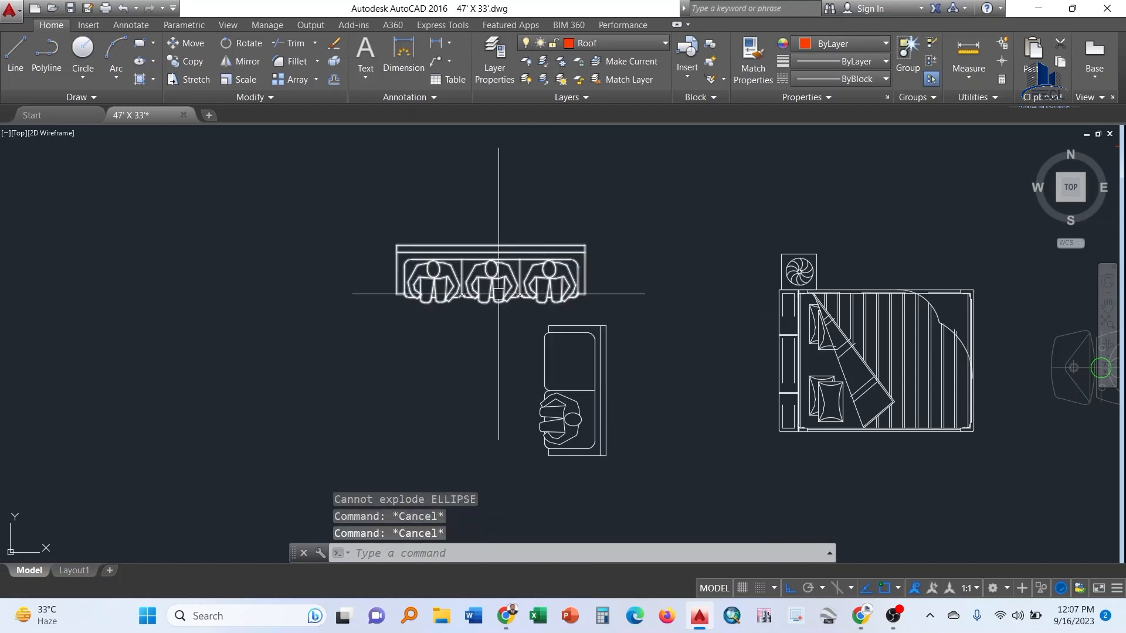
{"action": "left_click", "coordinate": [519, 268]}
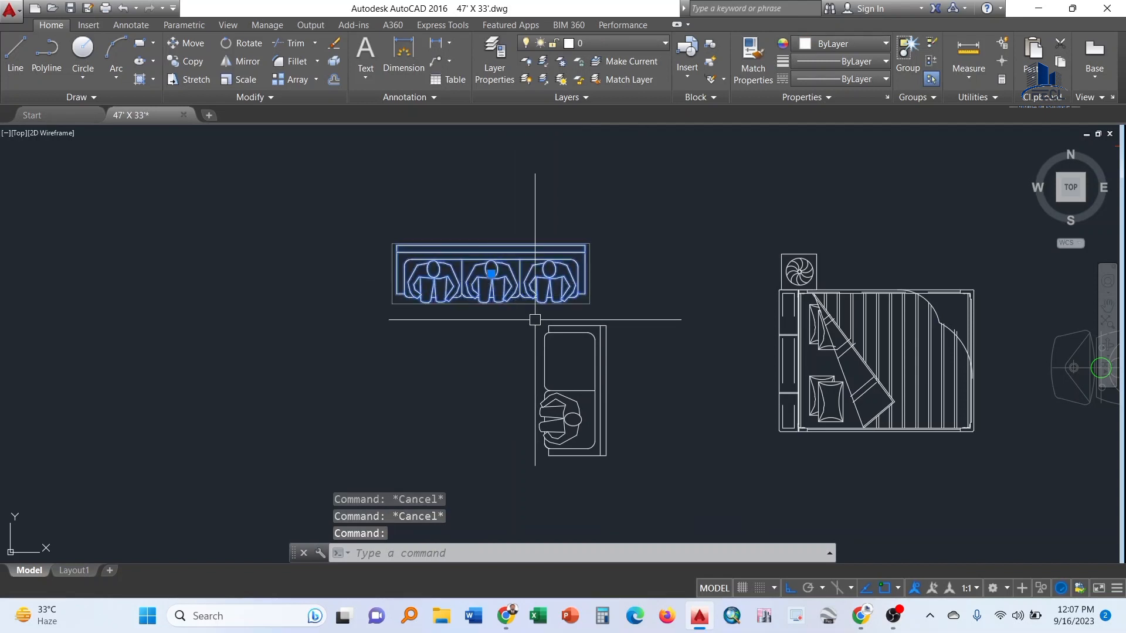
{"action": "type", "text": "x"}
{"action": "key", "text": "Return"}
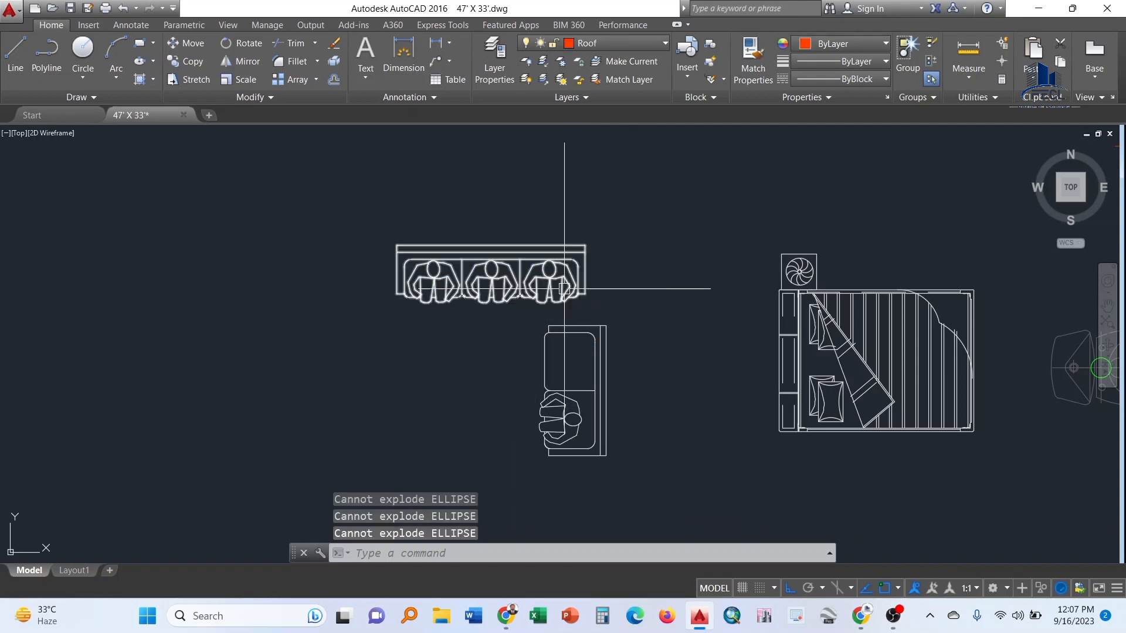
Ungroup the three-seat sofa and check its separate objects with a window selection, then clear the selection
{"action": "scroll", "coordinate": [560, 279], "scroll_direction": "up", "scroll_amount": 4}
{"action": "left_click", "coordinate": [542, 291]}
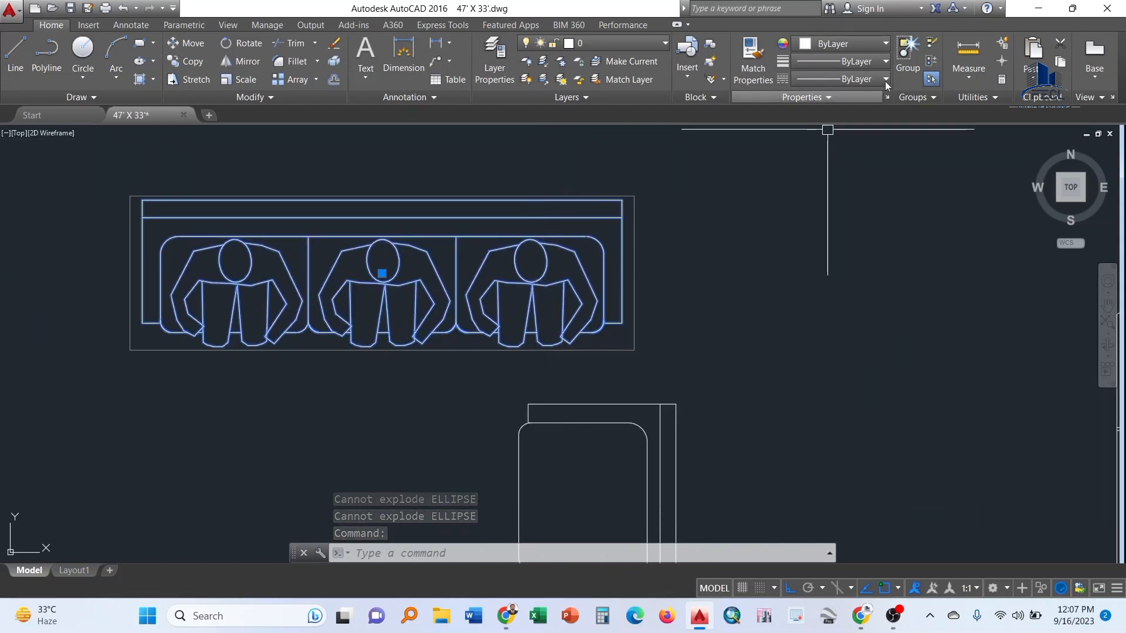
{"action": "left_click", "coordinate": [930, 45]}
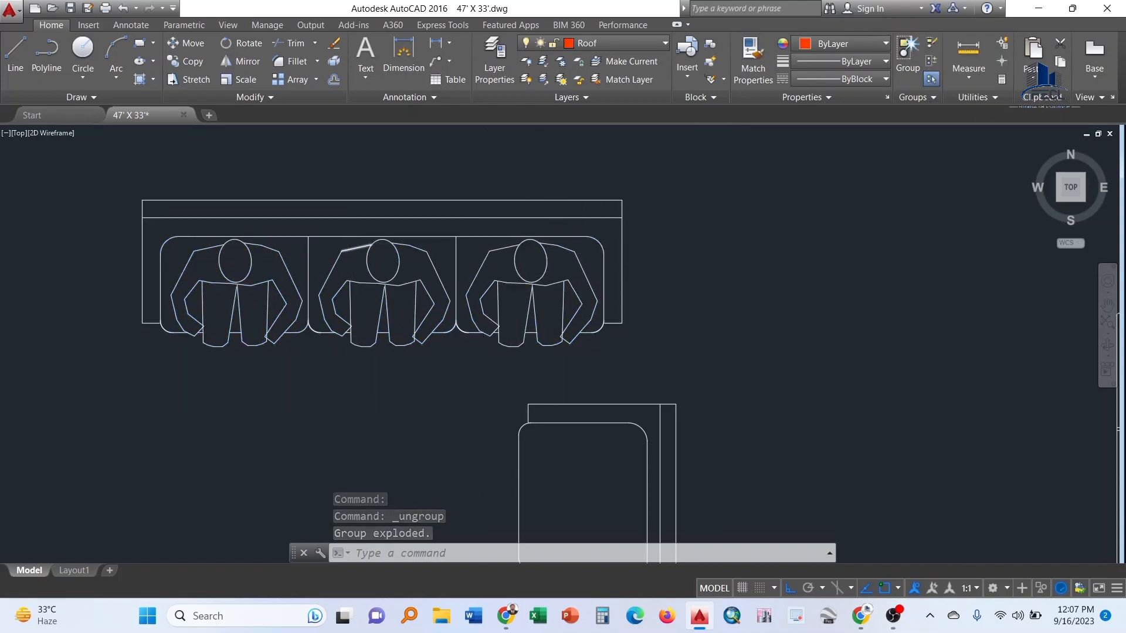
{"action": "scroll", "coordinate": [381, 263], "scroll_direction": "down", "scroll_amount": 3}
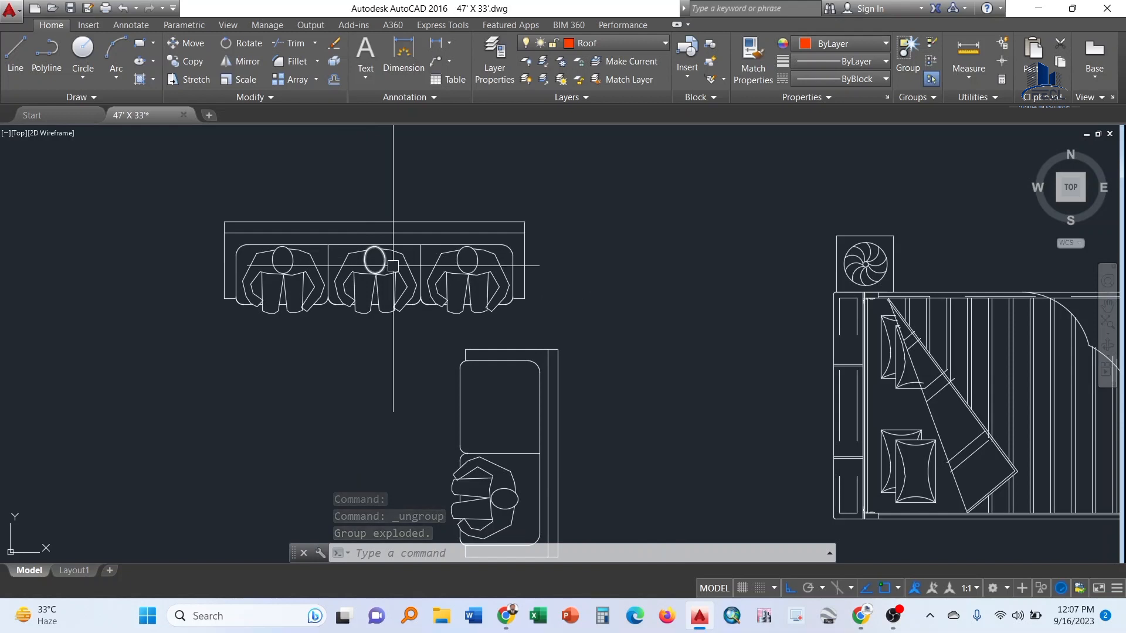
{"action": "middle_click_drag", "start_coordinate": [322, 216], "coordinate": [390, 228]}
{"action": "left_click", "coordinate": [332, 206]}
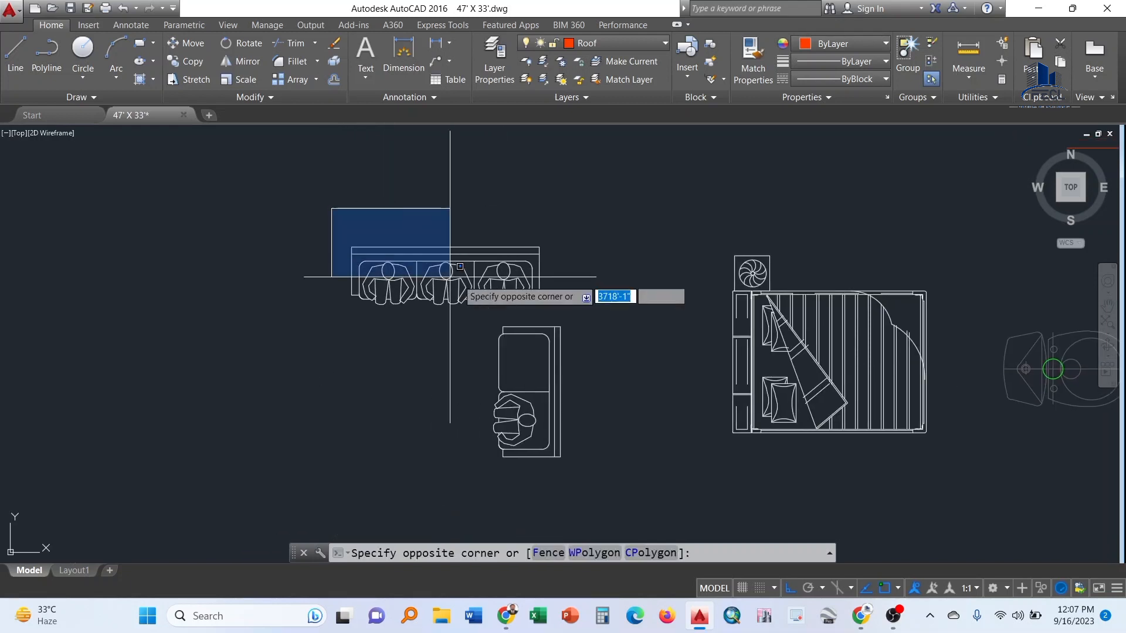
{"action": "left_click", "coordinate": [563, 307]}
{"action": "key", "text": "Escape"}
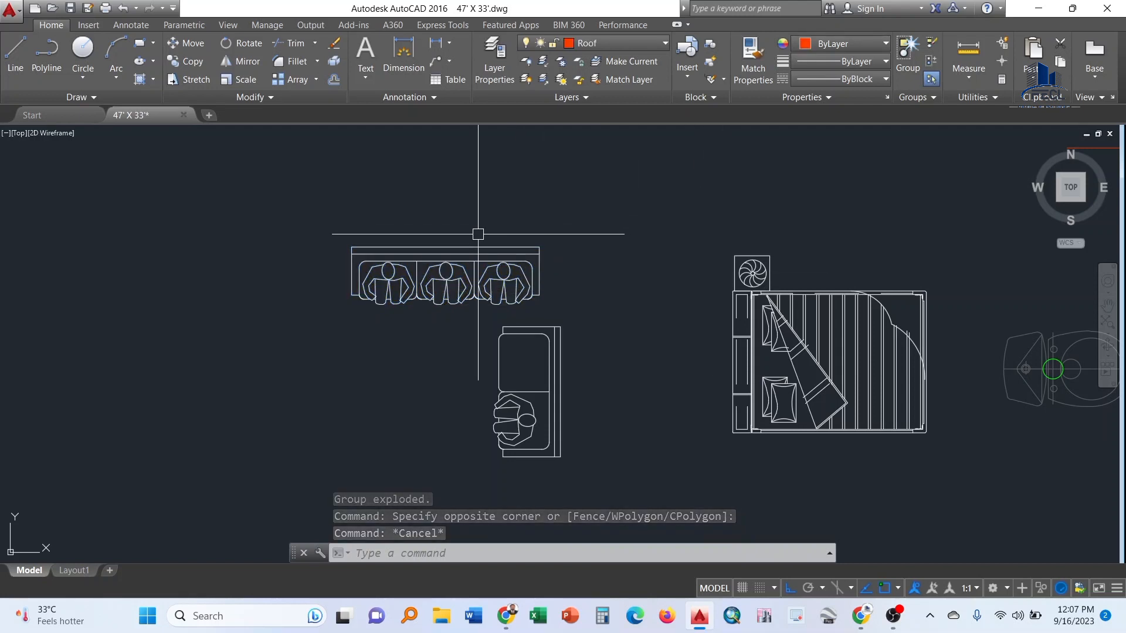
Group all the objects of the three-seat sofa, including its seated figures, into an unnamed group
{"action": "type", "text": "G"}
{"action": "key", "text": "Return"}
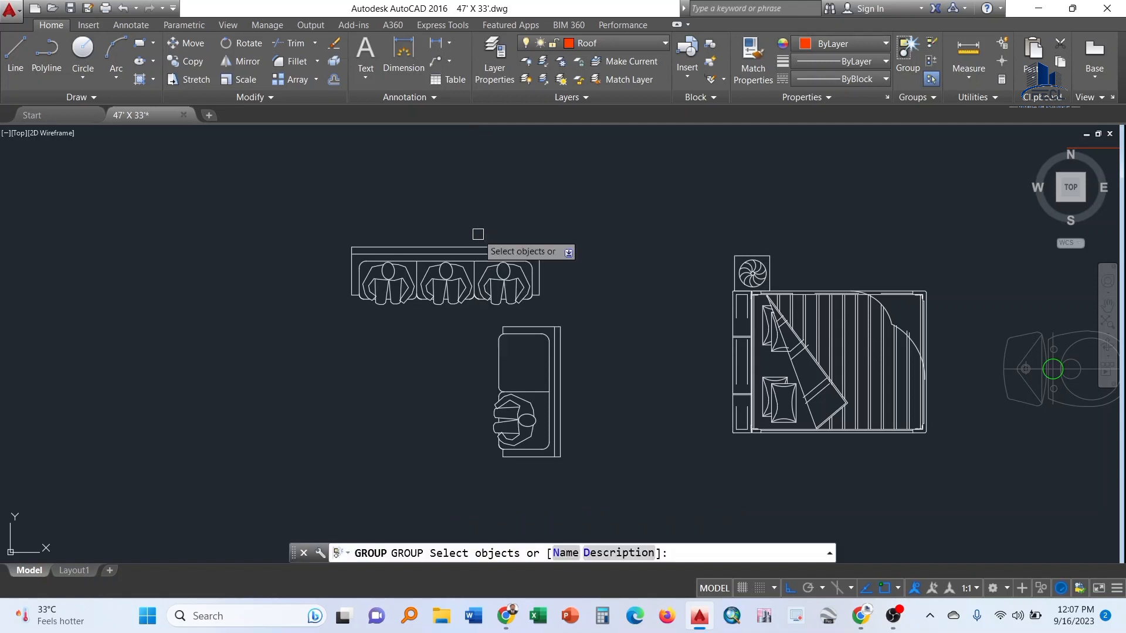
{"action": "left_click", "coordinate": [322, 216]}
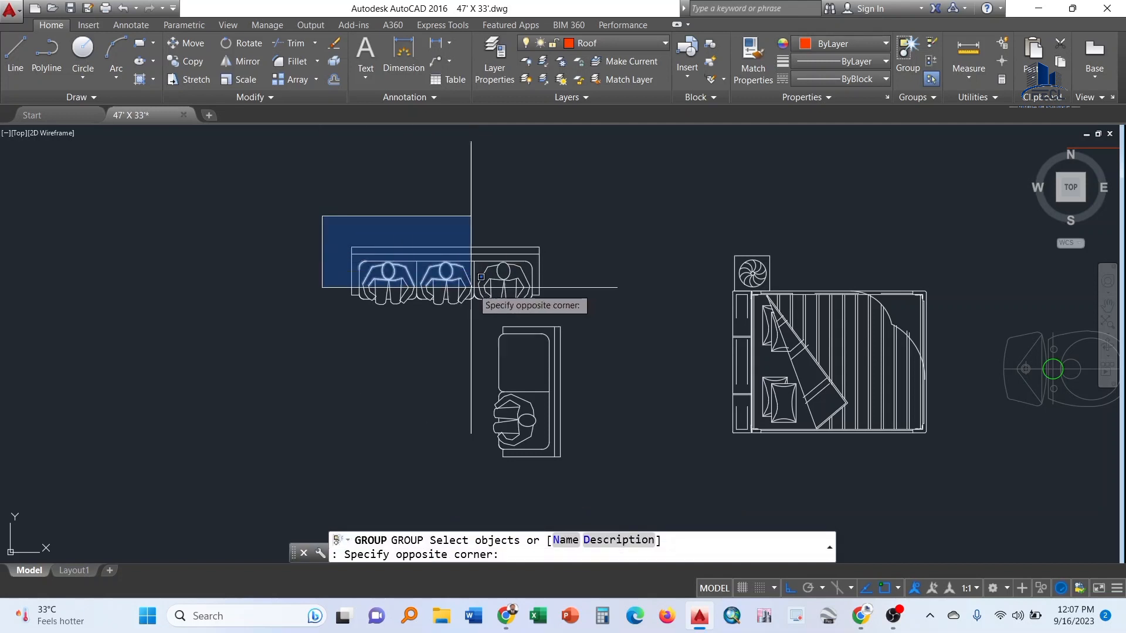
{"action": "left_click", "coordinate": [553, 307]}
{"action": "key", "text": "Return"}
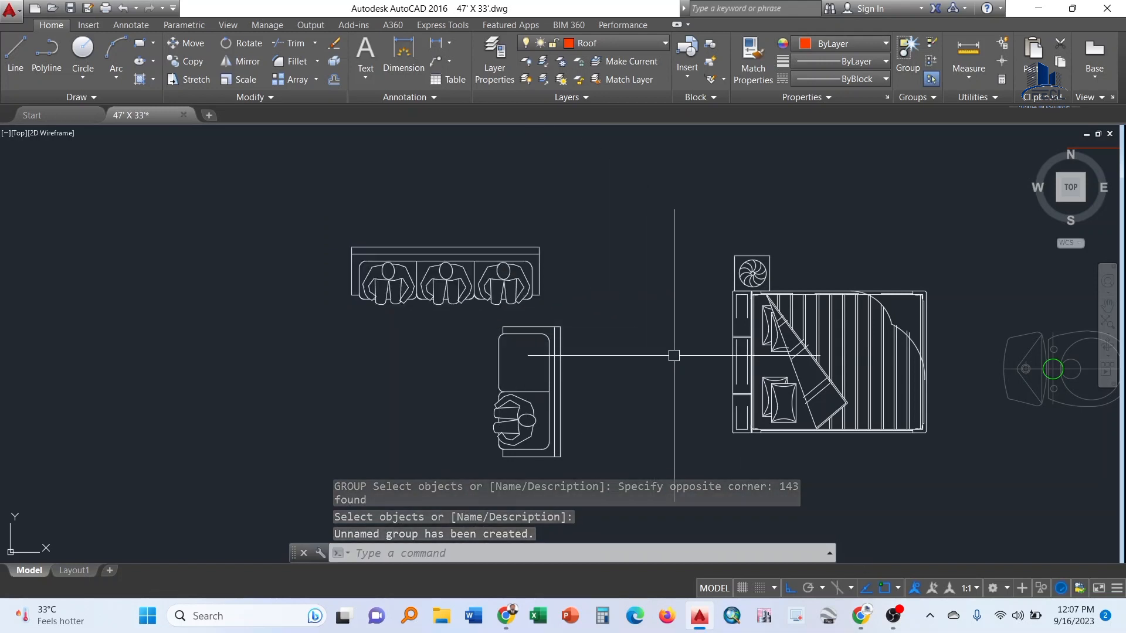
Hatch the empty upper seat of the smaller vertical sofa with the AR-CONC pattern
{"action": "mouse_move", "coordinate": [673, 355]}
{"action": "middle_mouse_down"}
{"action": "mouse_move", "coordinate": [609, 310]}
{"action": "mouse_move", "coordinate": [599, 322]}
{"action": "middle_mouse_up"}
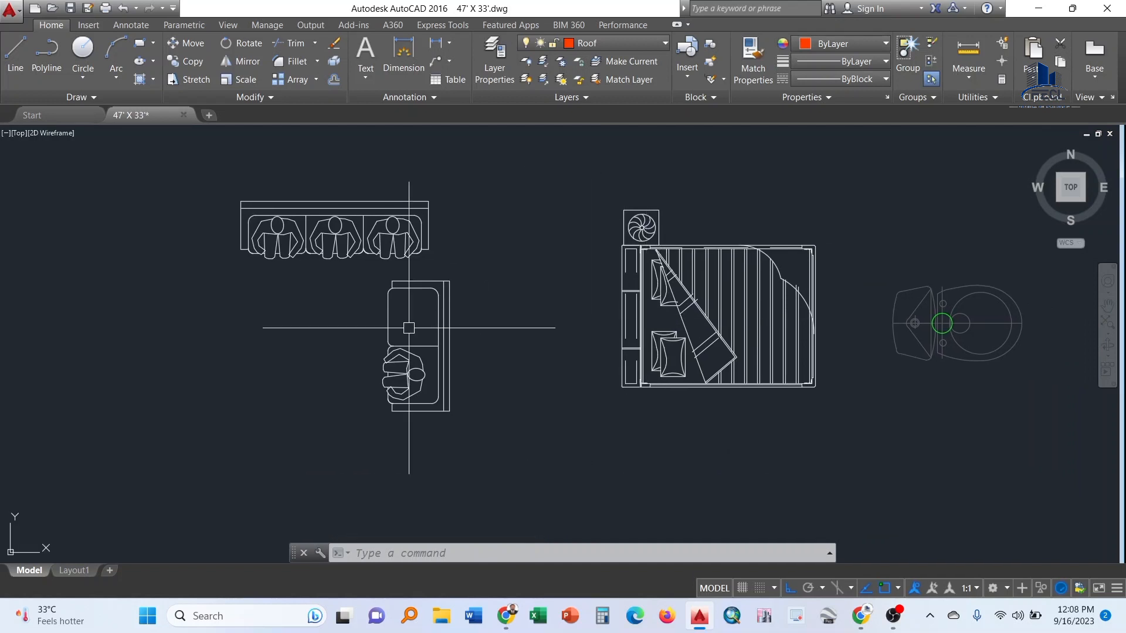
{"action": "scroll", "coordinate": [573, 307], "scroll_direction": "down", "scroll_amount": 2}
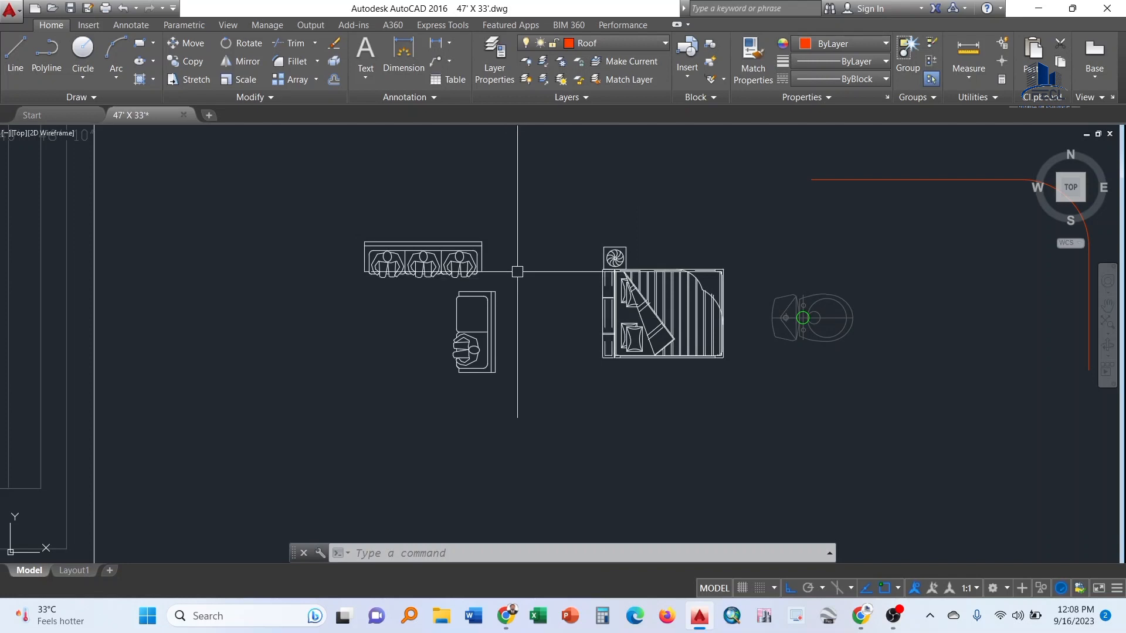
{"action": "scroll", "coordinate": [473, 316], "scroll_direction": "up", "scroll_amount": 4}
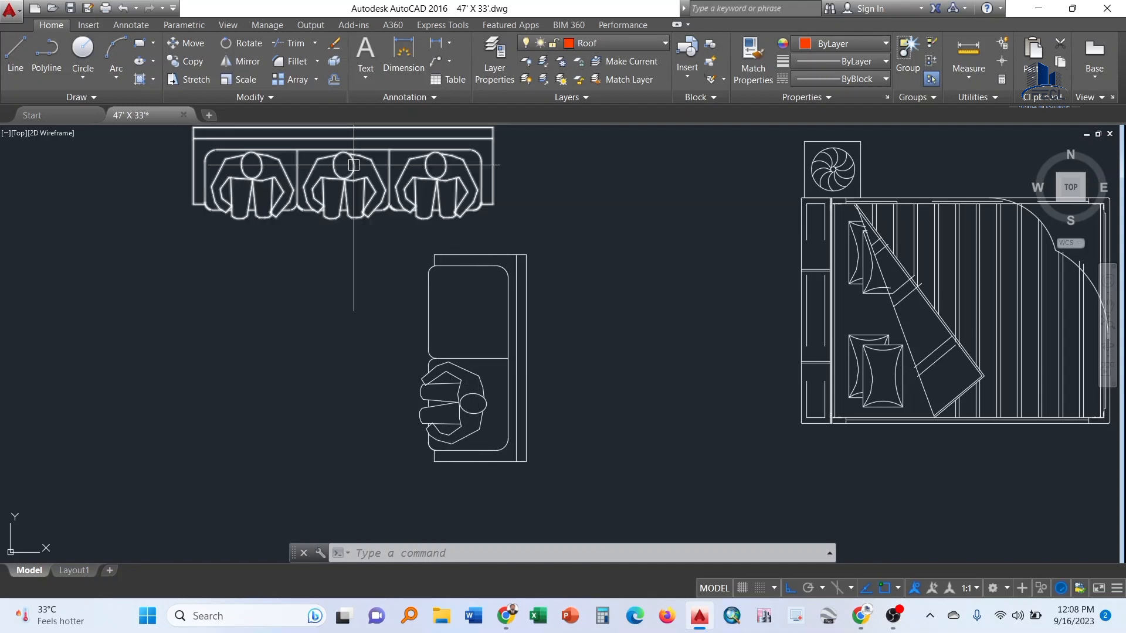
{"action": "type", "text": "H"}
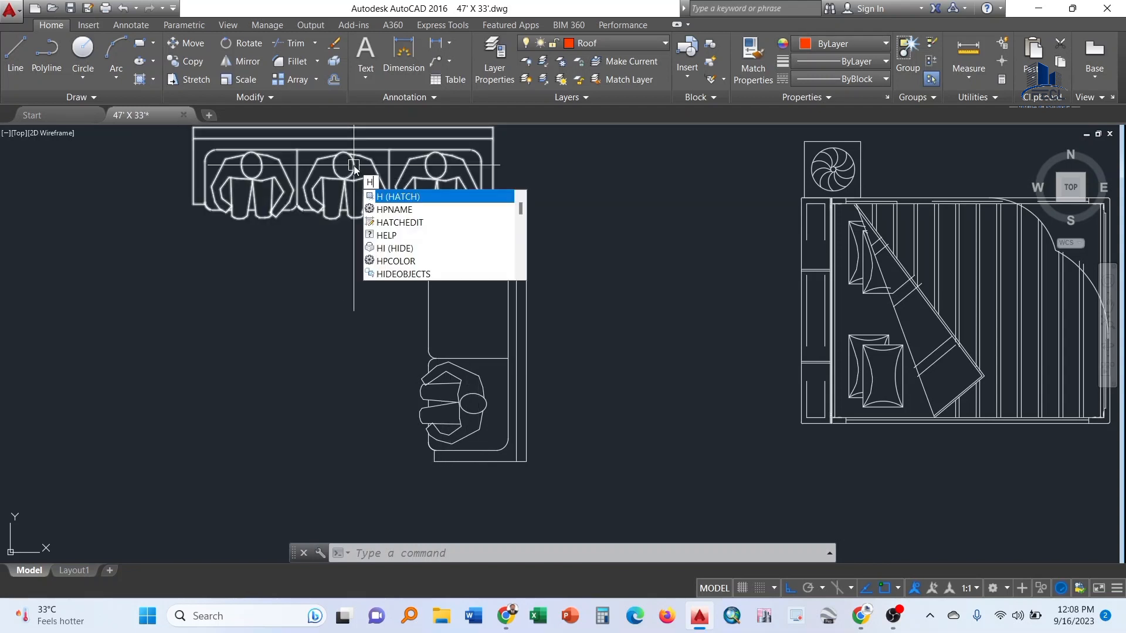
{"action": "key", "text": "Return"}
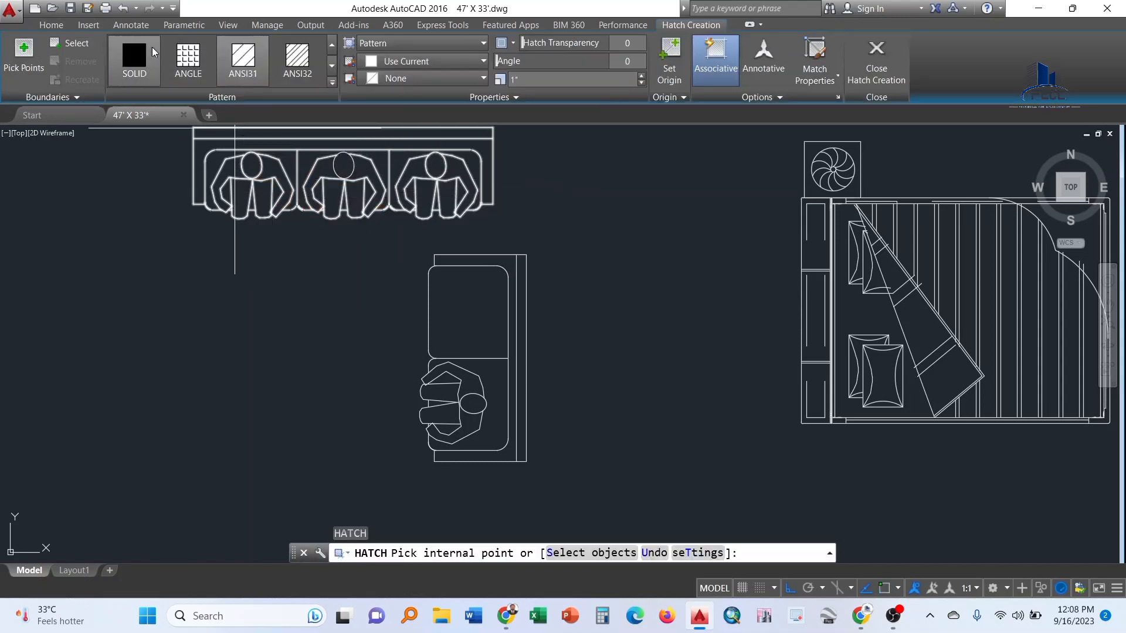
{"action": "left_click", "coordinate": [333, 83]}
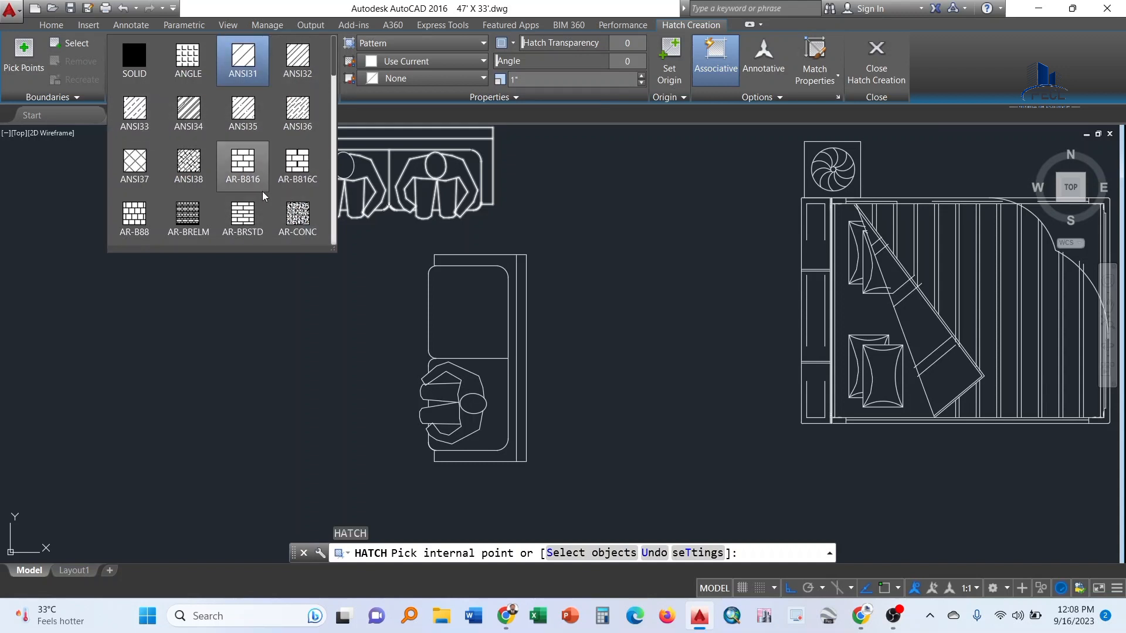
{"action": "scroll", "coordinate": [285, 192], "scroll_direction": "down", "scroll_amount": 1}
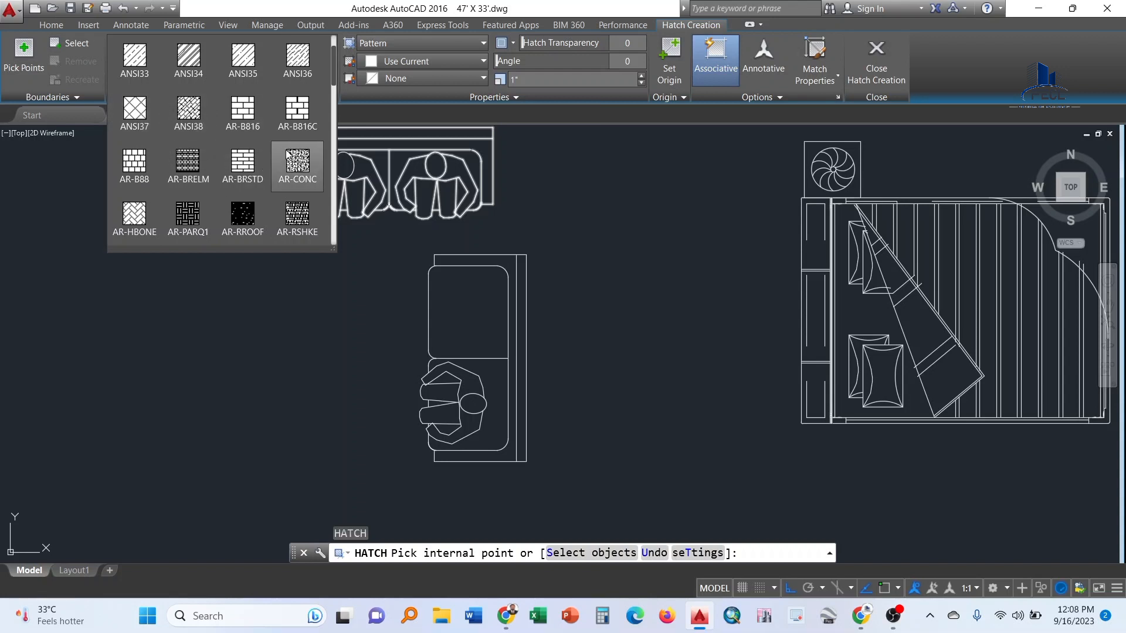
{"action": "left_click", "coordinate": [297, 172]}
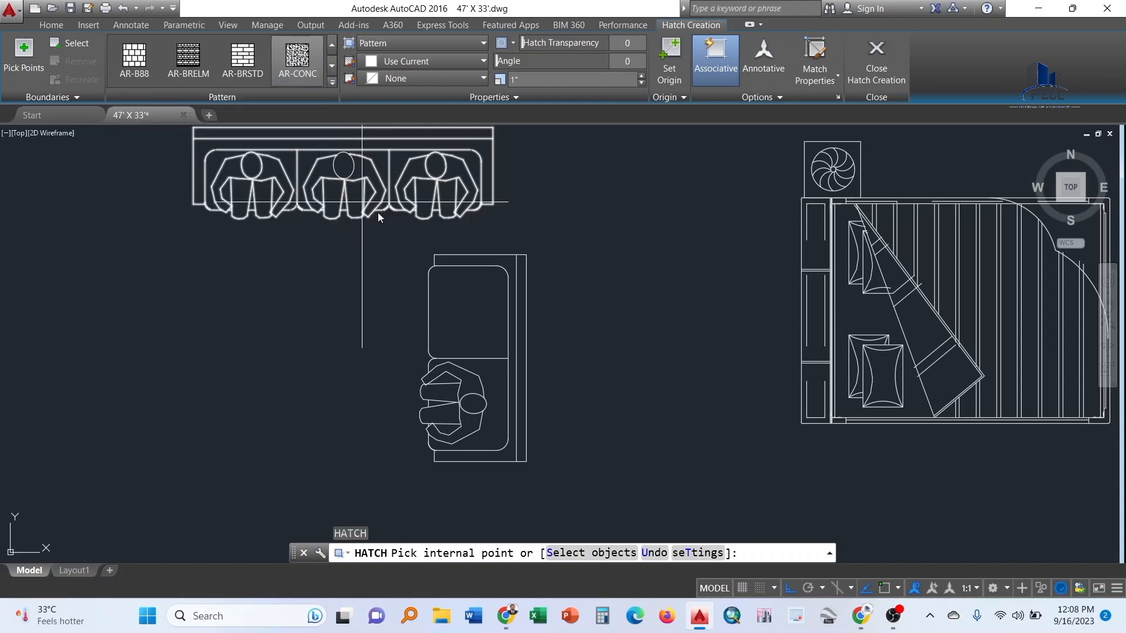
{"action": "left_click", "coordinate": [472, 299]}
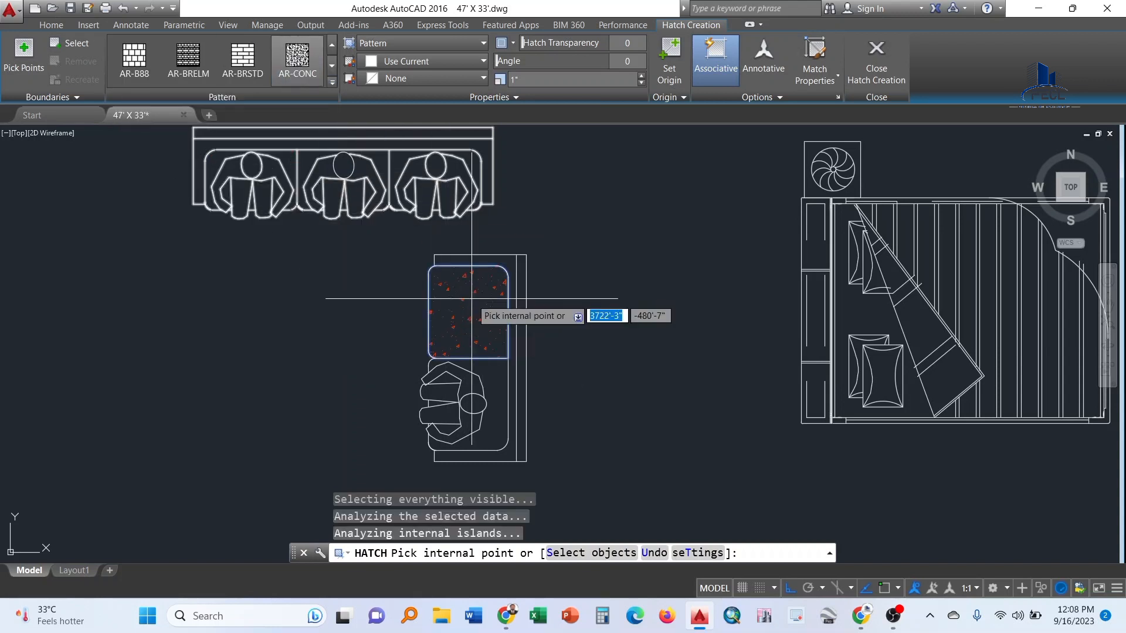
{"action": "key", "text": "Return"}
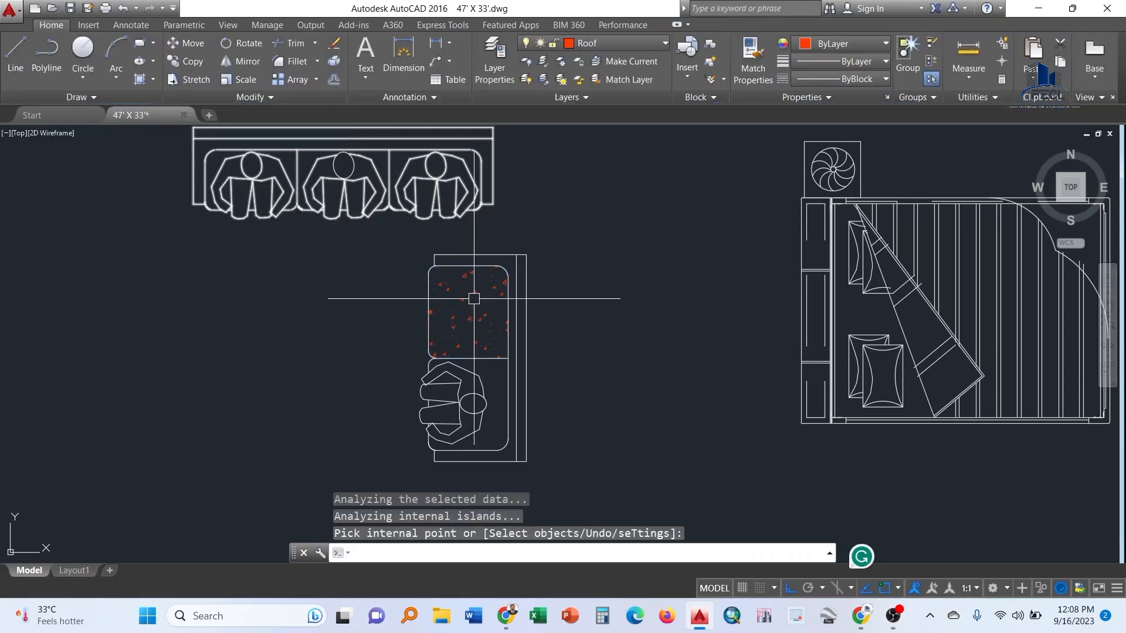
Set the seat hatch's pattern colour to 99,100,102 and its background colour to White
{"action": "scroll", "coordinate": [438, 310], "scroll_direction": "up", "scroll_amount": 6}
{"action": "scroll", "coordinate": [539, 311], "scroll_direction": "down", "scroll_amount": 4}
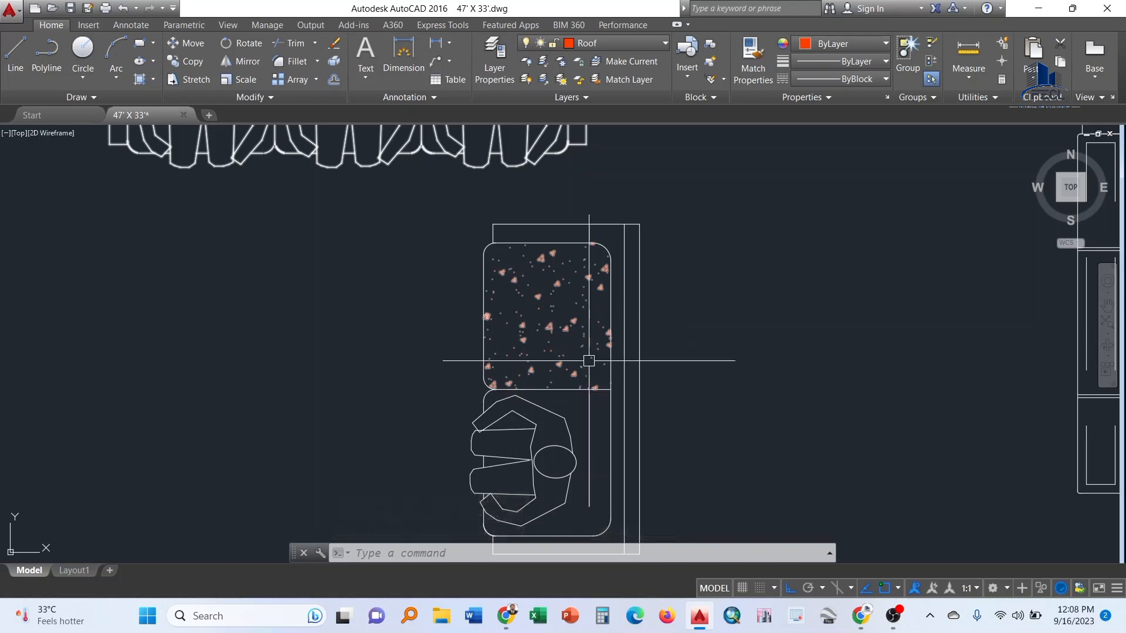
{"action": "left_click", "coordinate": [567, 324]}
{"action": "left_click", "coordinate": [530, 290]}
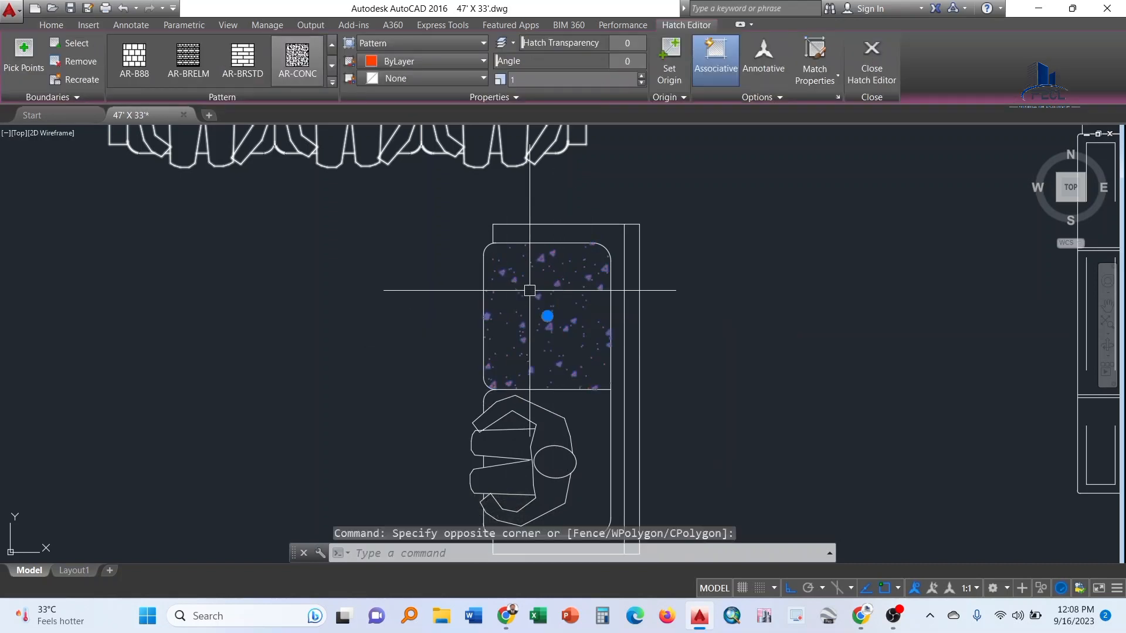
{"action": "left_click", "coordinate": [484, 58]}
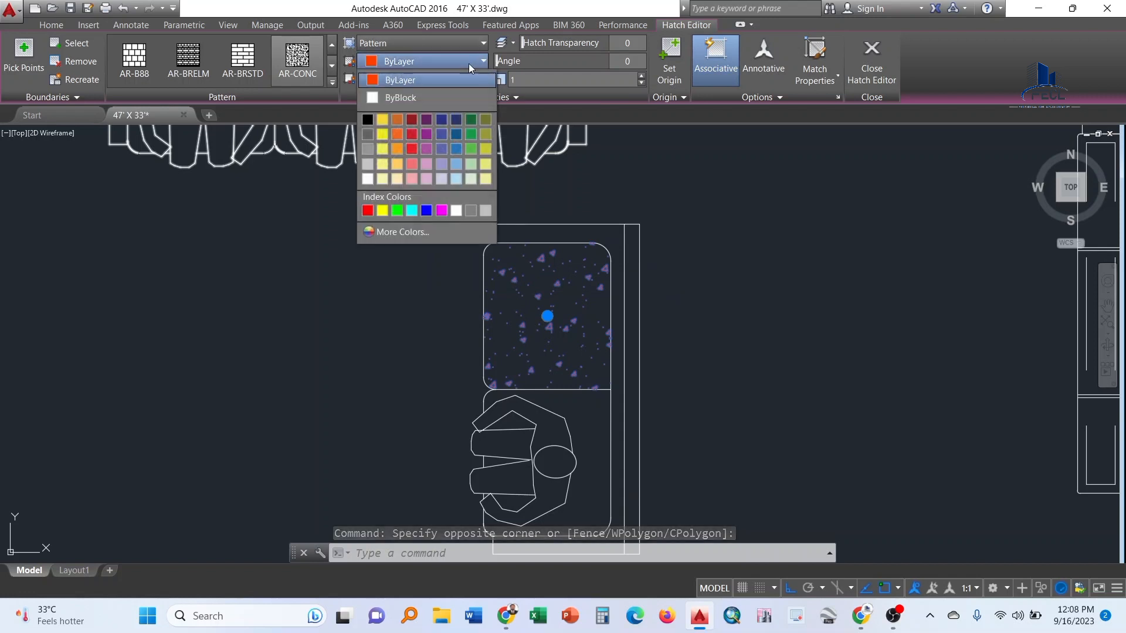
{"action": "left_click", "coordinate": [369, 132]}
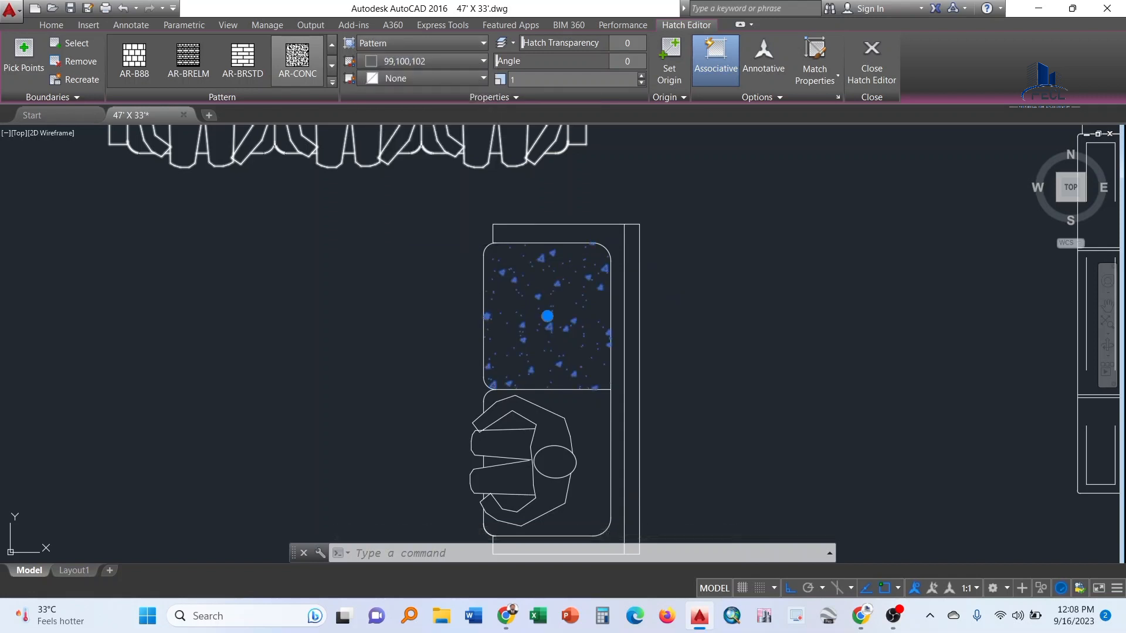
{"action": "left_click", "coordinate": [476, 79]}
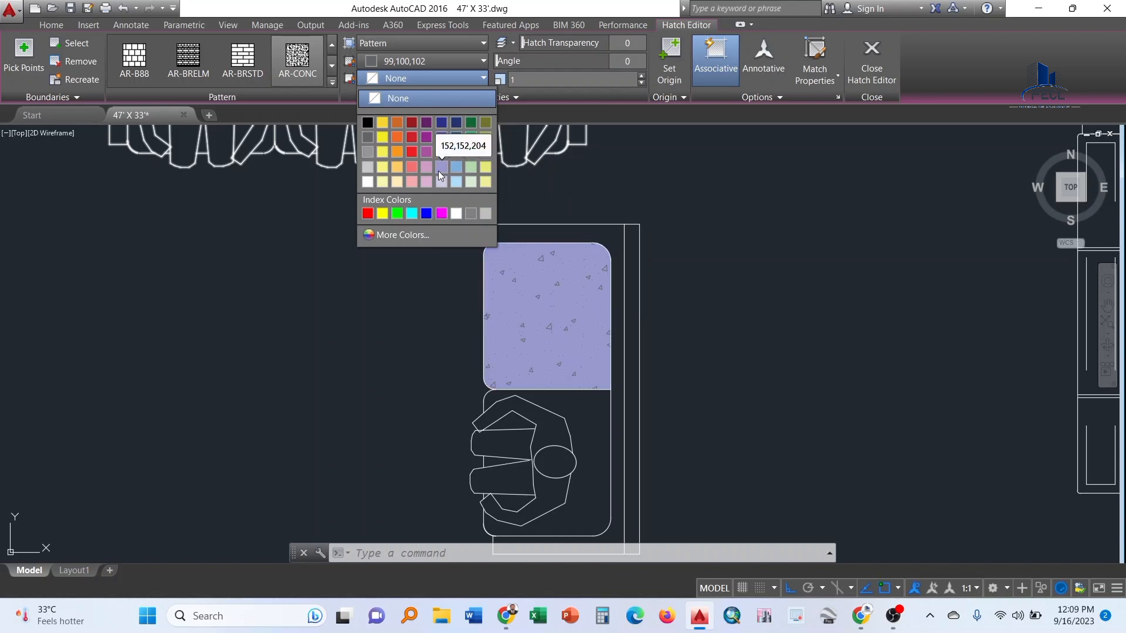
{"action": "left_click", "coordinate": [455, 214]}
{"action": "key", "text": "Escape"}
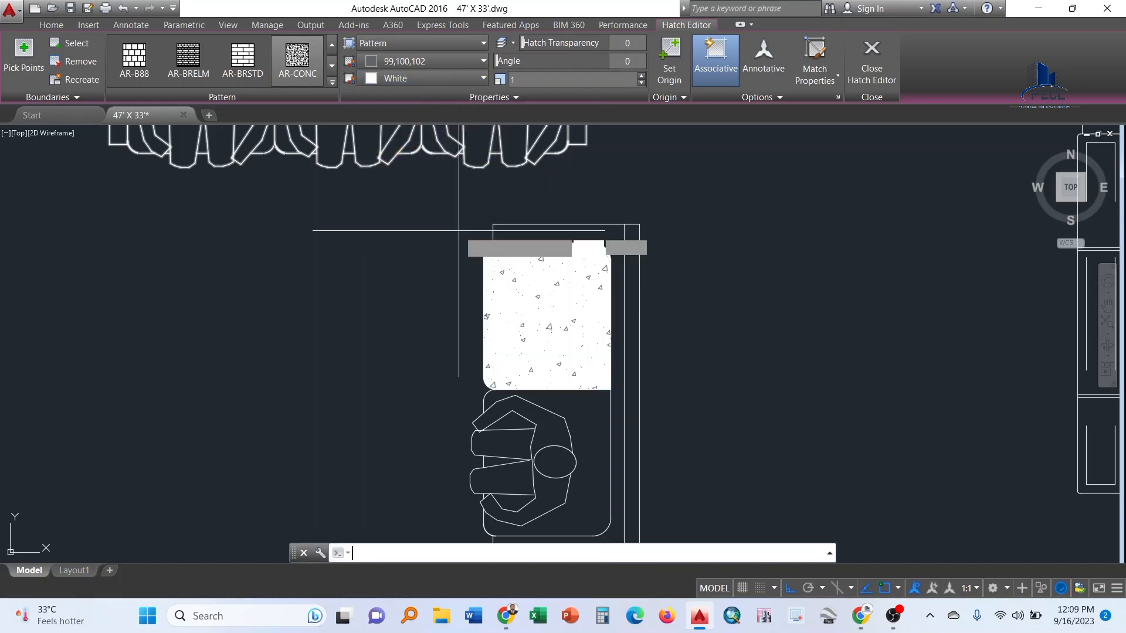
{"action": "key", "text": "Return"}
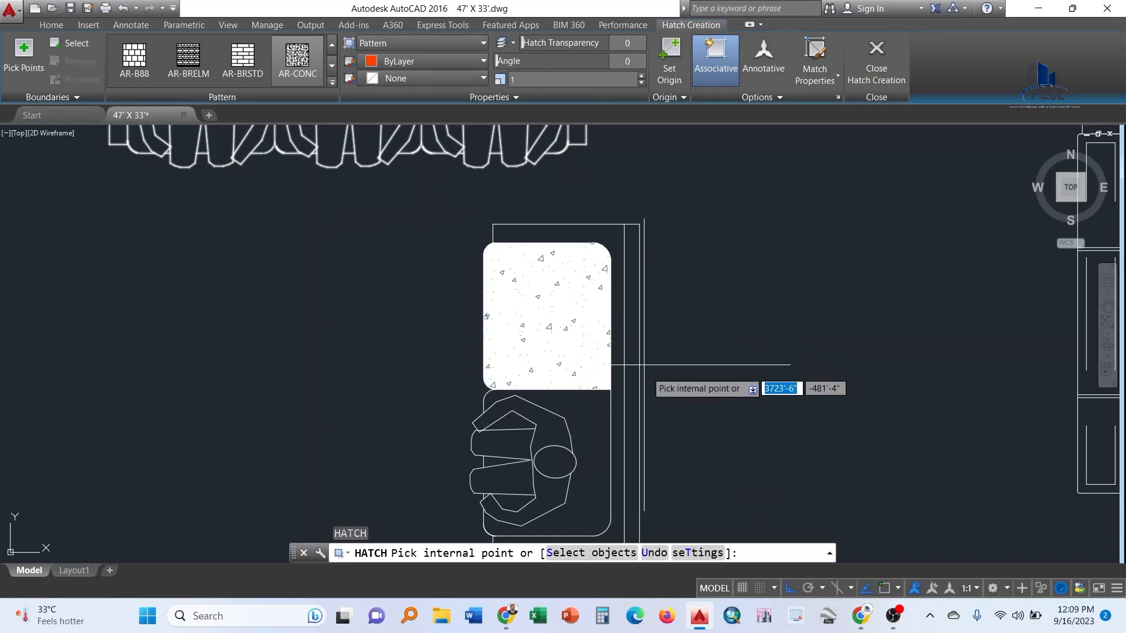
{"action": "mouse_move", "coordinate": [656, 387]}
{"action": "middle_mouse_down"}
{"action": "mouse_move", "coordinate": [606, 306]}
{"action": "mouse_move", "coordinate": [600, 356]}
{"action": "middle_mouse_up"}
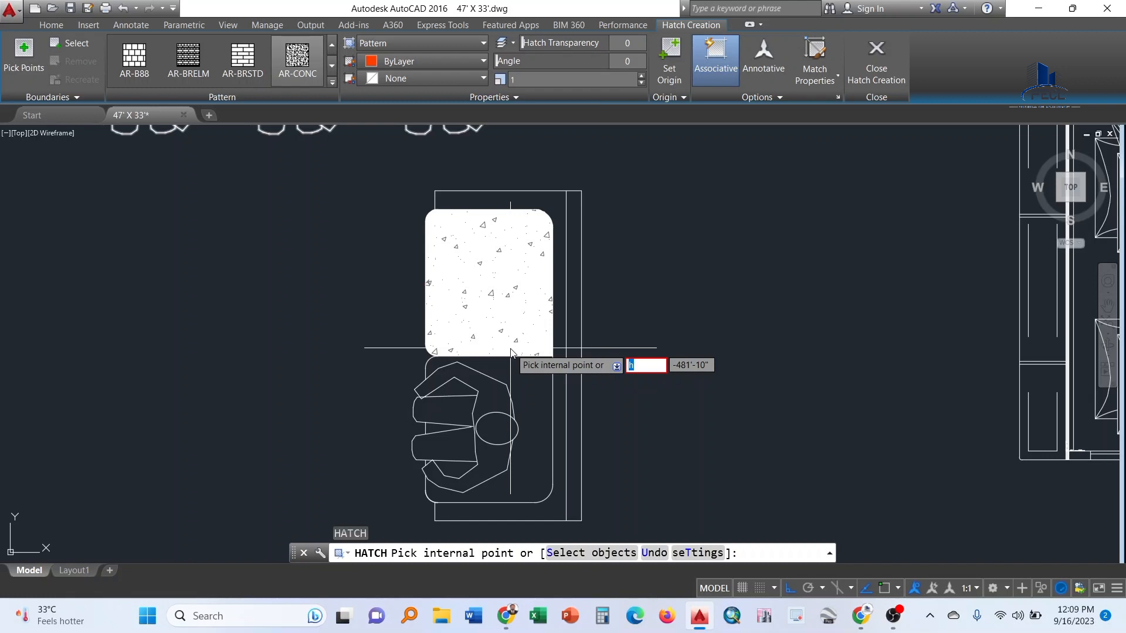
{"action": "key", "text": "Escape"}
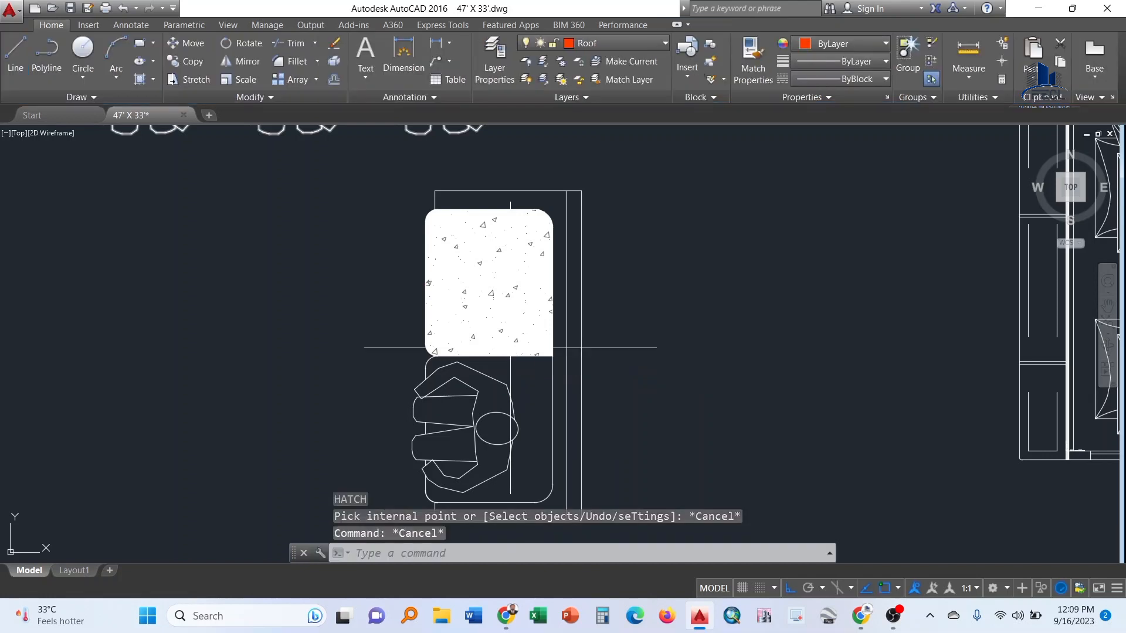
Fill the armrests and backrest of the smaller vertical sofa with a SOLID hatch in colour 34,52,110
{"action": "type", "text": "h"}
{"action": "key", "text": "Return"}
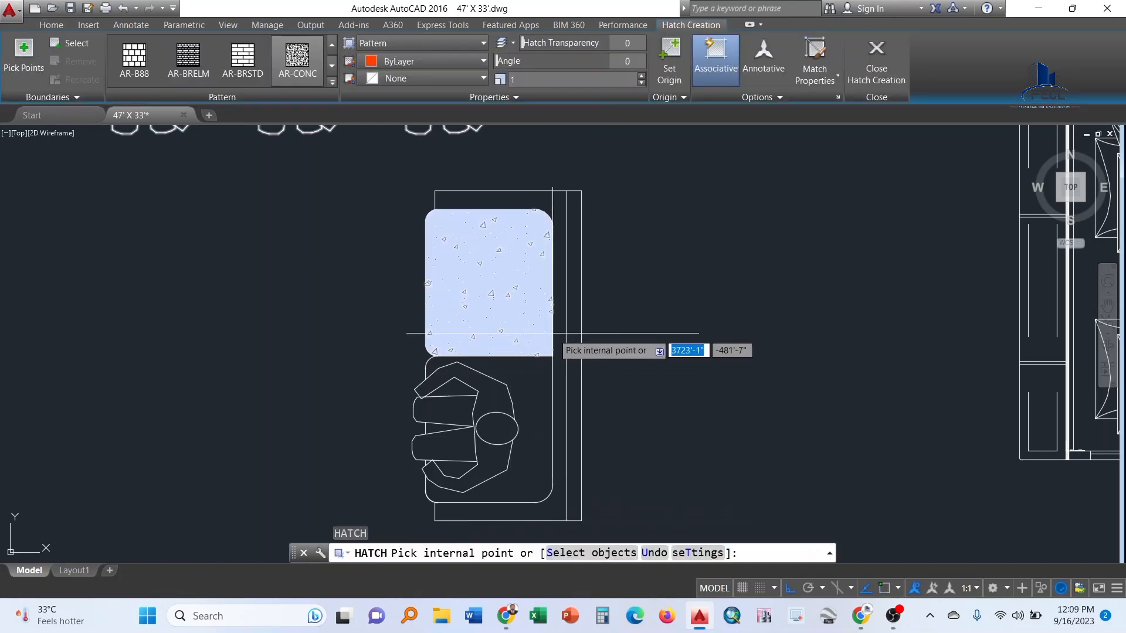
{"action": "left_click", "coordinate": [332, 45]}
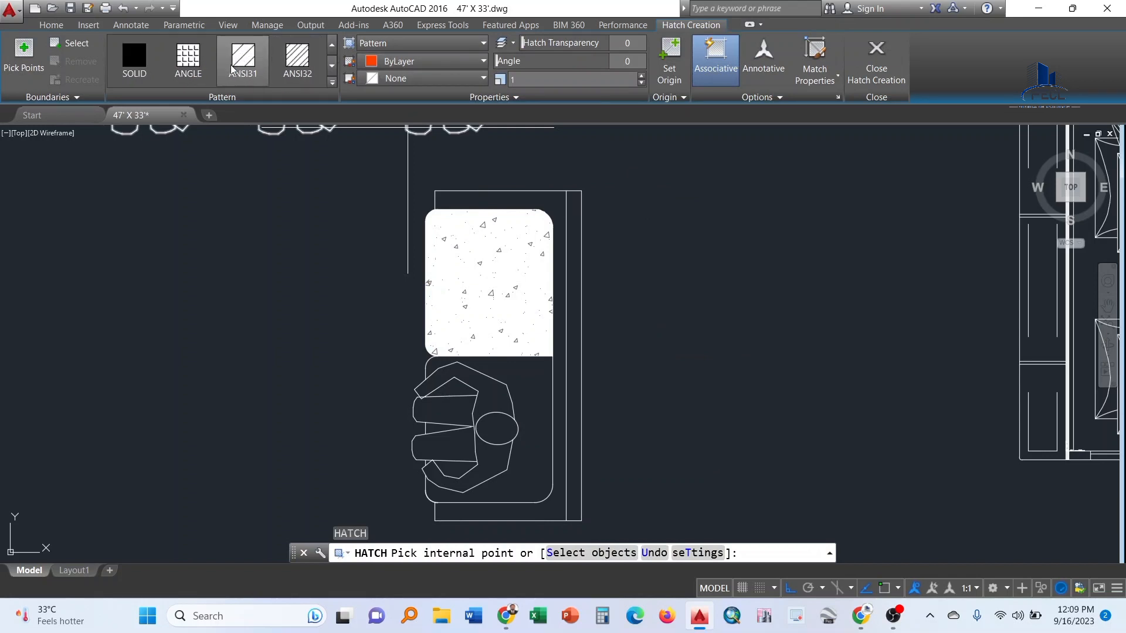
{"action": "left_click", "coordinate": [149, 66]}
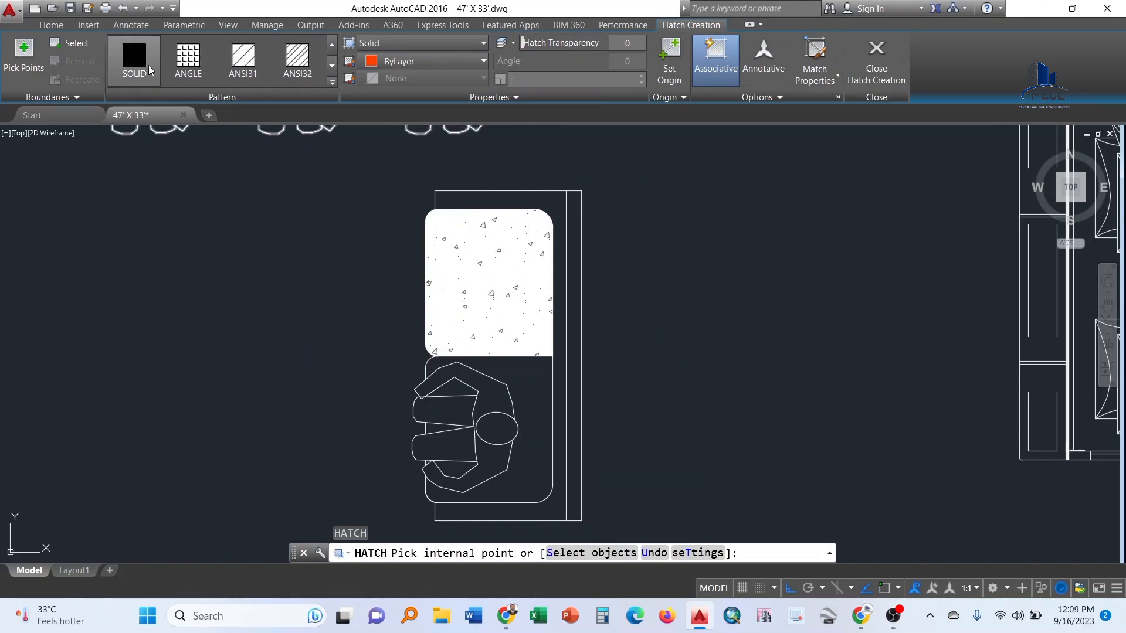
{"action": "left_click", "coordinate": [548, 205]}
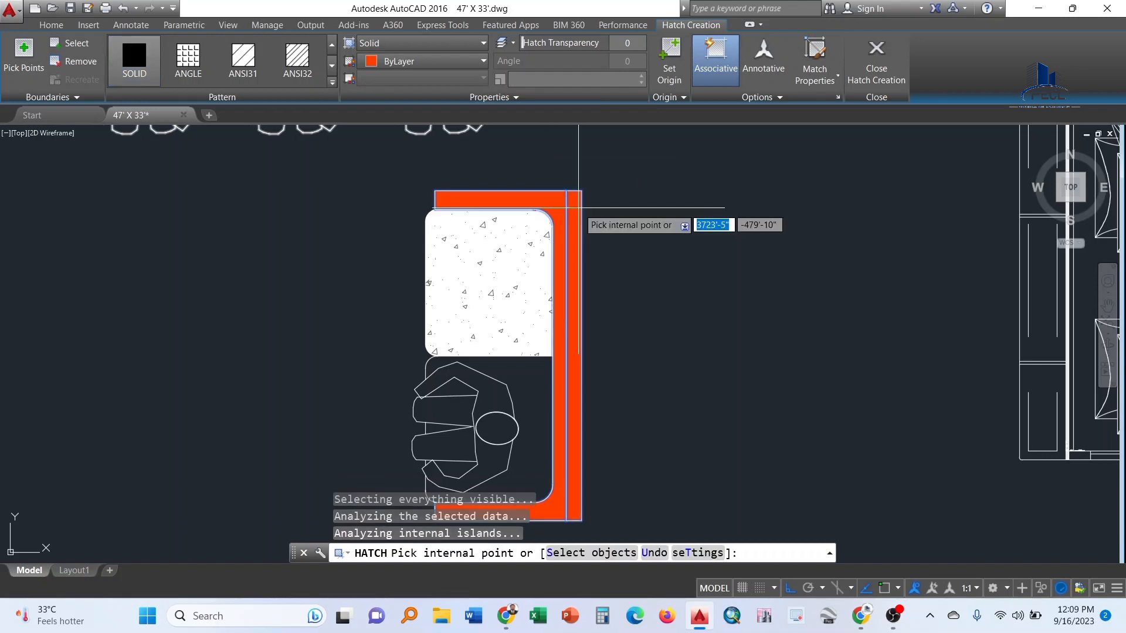
{"action": "left_click", "coordinate": [484, 61]}
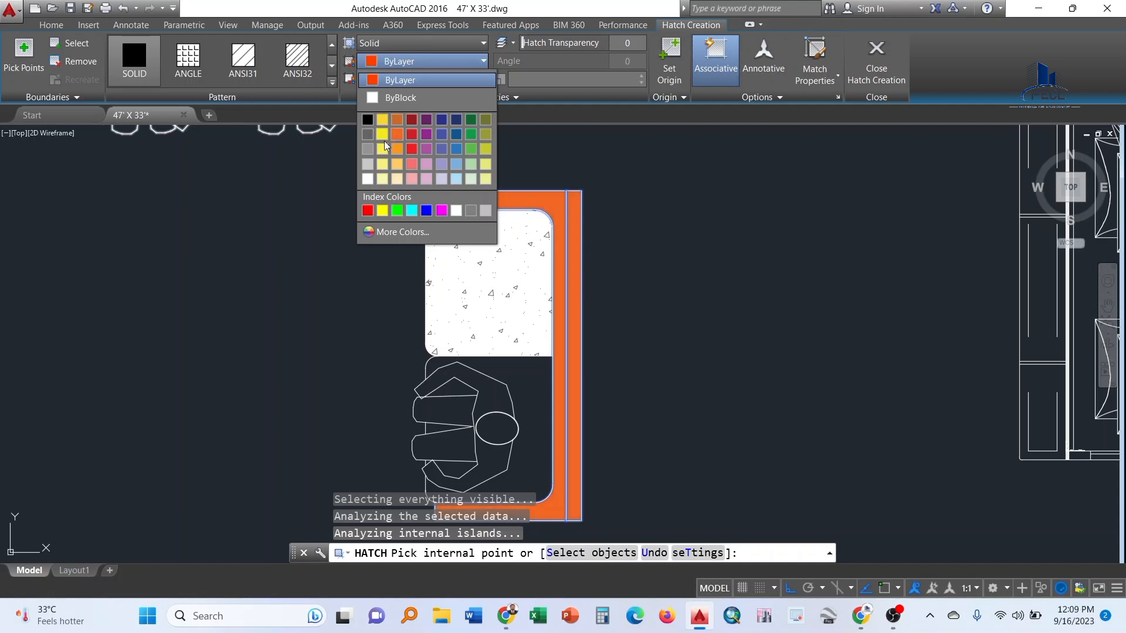
{"action": "left_click", "coordinate": [456, 120]}
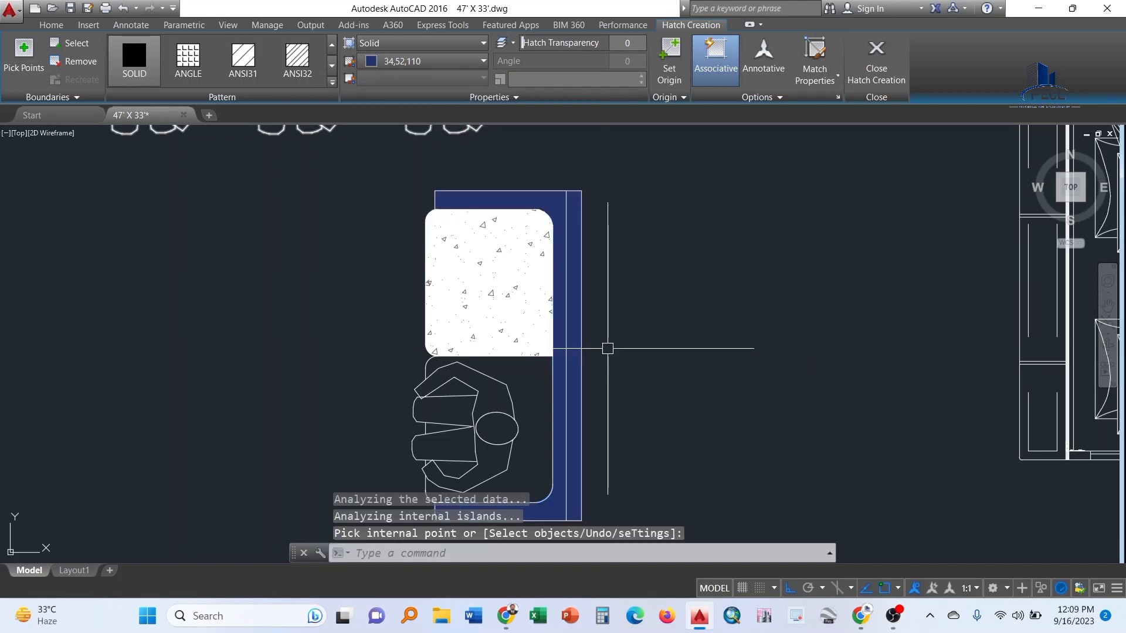
Examine the hatched sofa up close, then compare it with the floor plan and the other furniture drawings
{"action": "scroll", "coordinate": [551, 294], "scroll_direction": "down", "scroll_amount": 3}
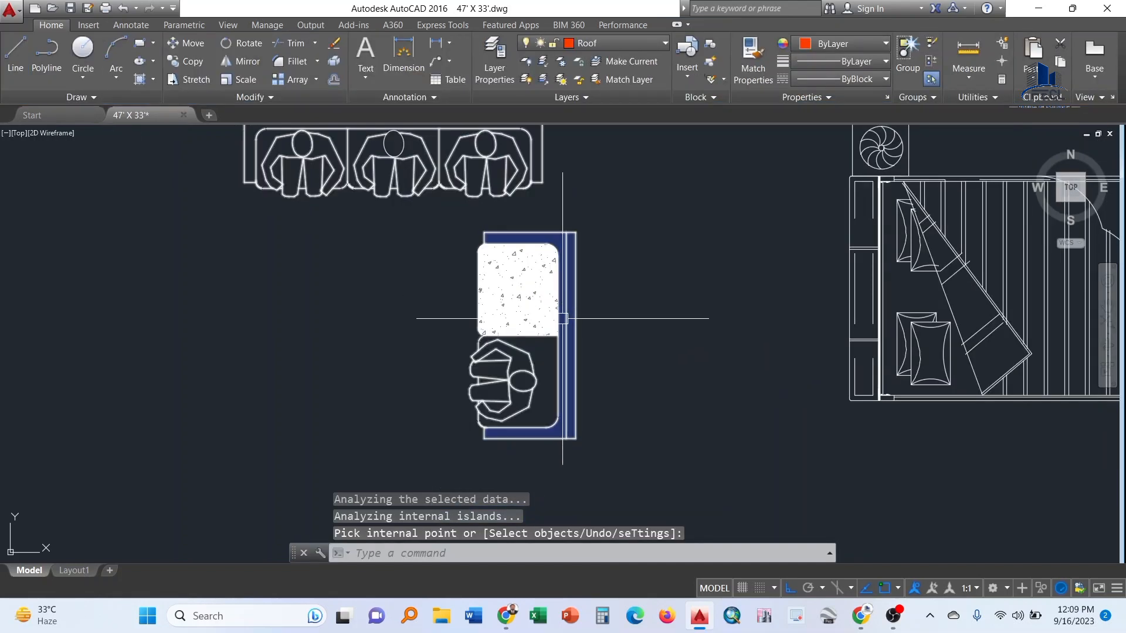
{"action": "scroll", "coordinate": [567, 311], "scroll_direction": "up", "scroll_amount": 5}
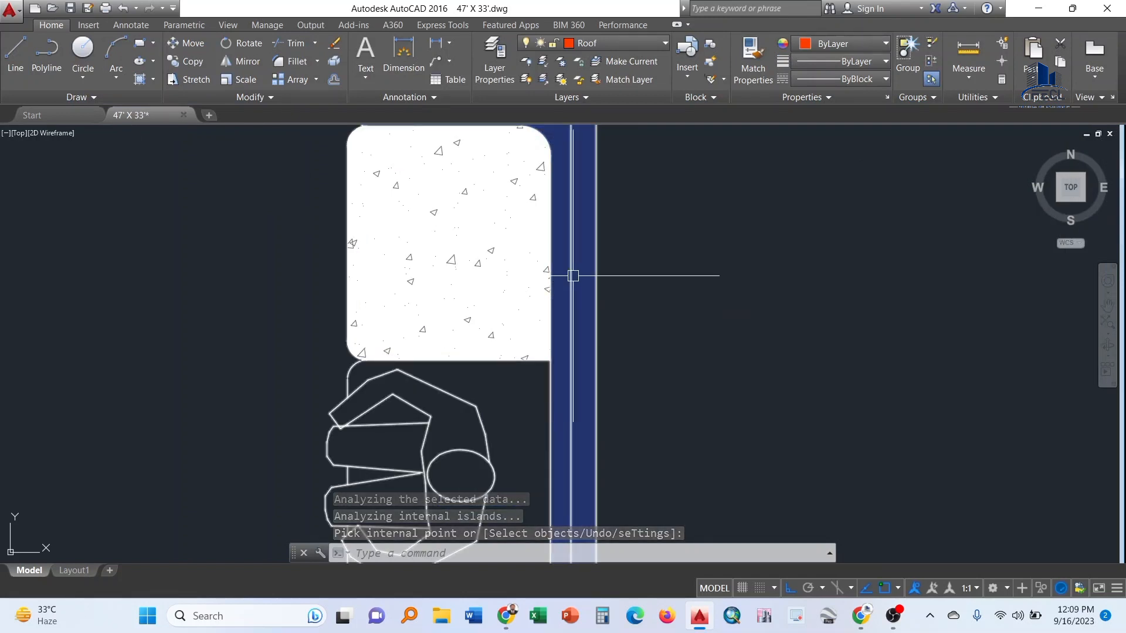
{"action": "scroll", "coordinate": [572, 305], "scroll_direction": "down", "scroll_amount": 4}
{"action": "scroll", "coordinate": [583, 284], "scroll_direction": "down", "scroll_amount": 7}
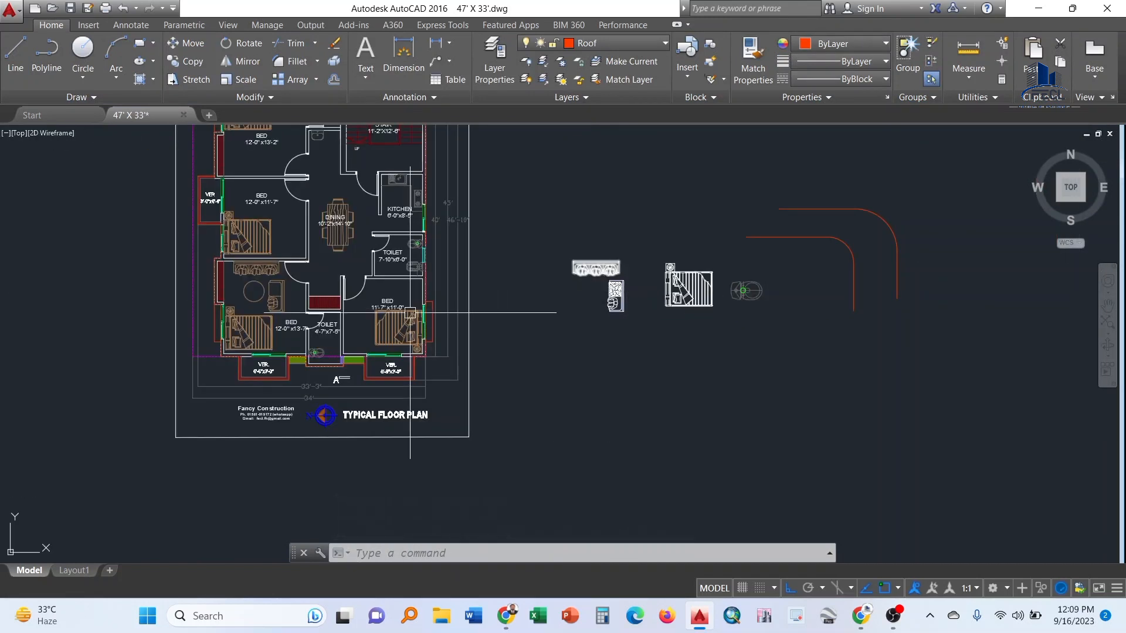
{"action": "scroll", "coordinate": [668, 287], "scroll_direction": "up", "scroll_amount": 2}
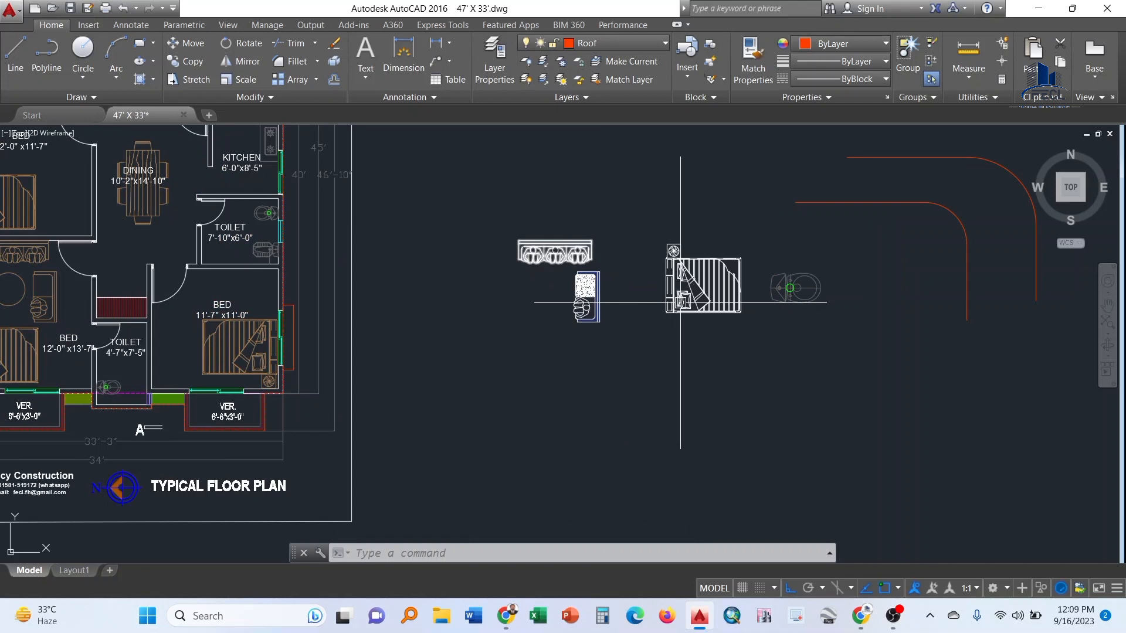
{"action": "scroll", "coordinate": [668, 305], "scroll_direction": "up", "scroll_amount": 2}
{"action": "scroll", "coordinate": [643, 305], "scroll_direction": "up", "scroll_amount": 2}
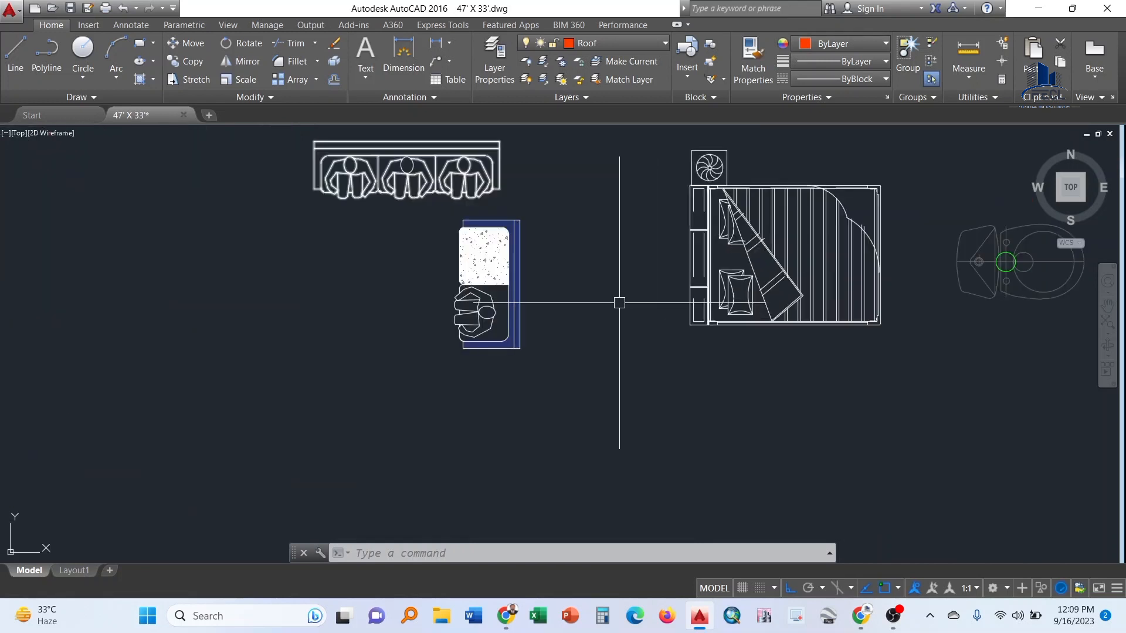
{"action": "middle_click_drag", "start_coordinate": [610, 297], "coordinate": [473, 321]}
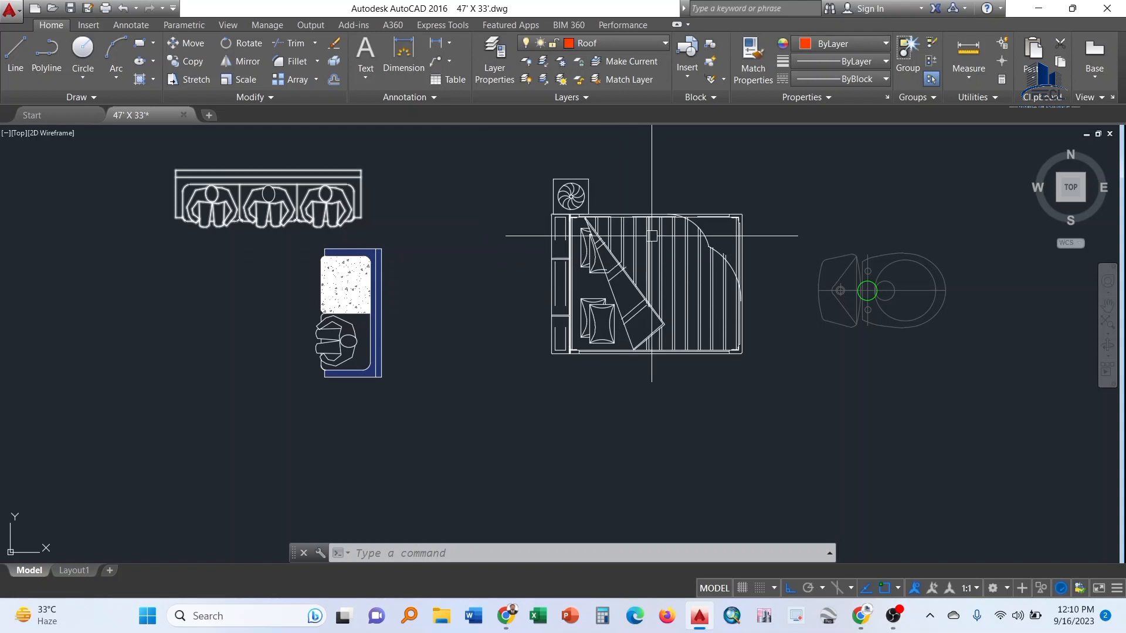
{"action": "middle_click_drag", "start_coordinate": [645, 255], "coordinate": [600, 268]}
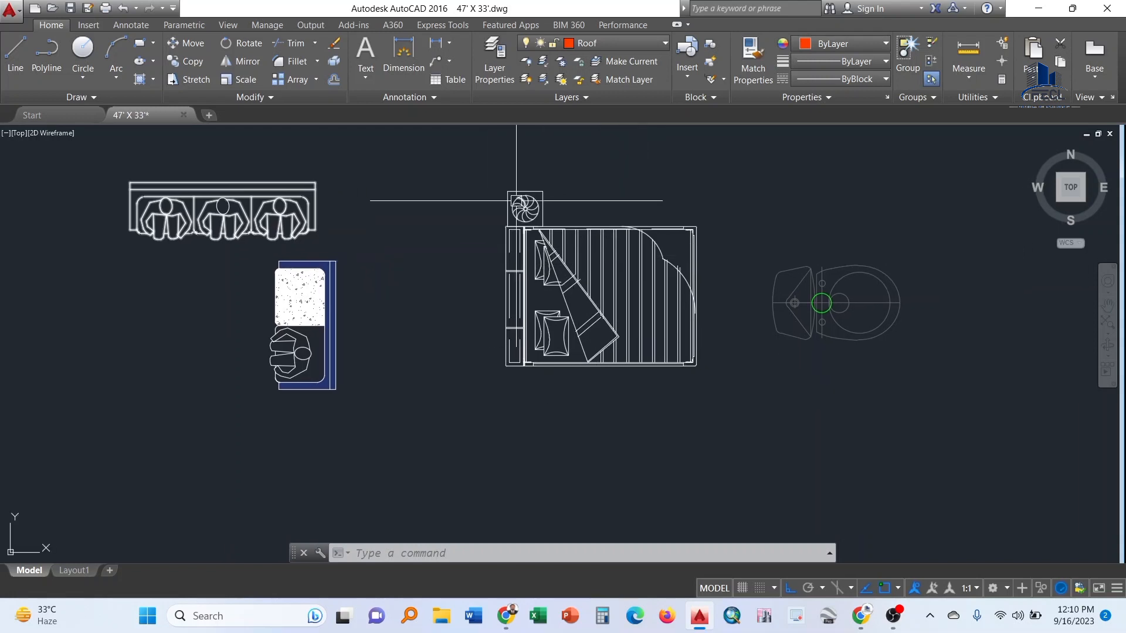
Select the whole bed drawing with its side table, examine its separate lines up close, and clear the selection
{"action": "left_click", "coordinate": [478, 176]}
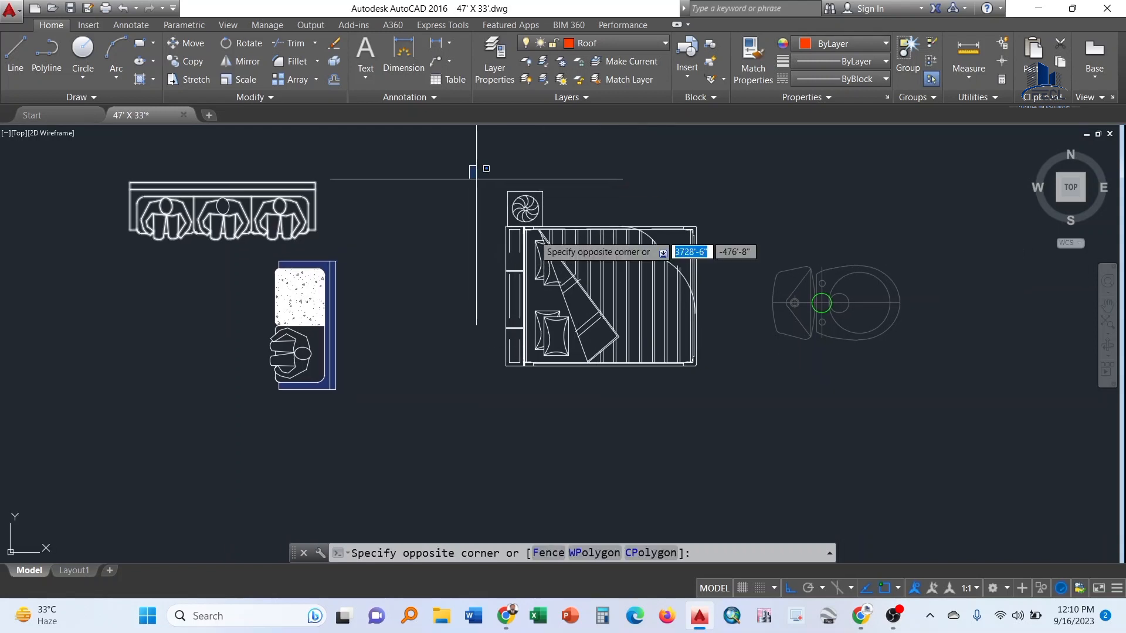
{"action": "left_click", "coordinate": [725, 393]}
{"action": "scroll", "coordinate": [572, 325], "scroll_direction": "up", "scroll_amount": 4}
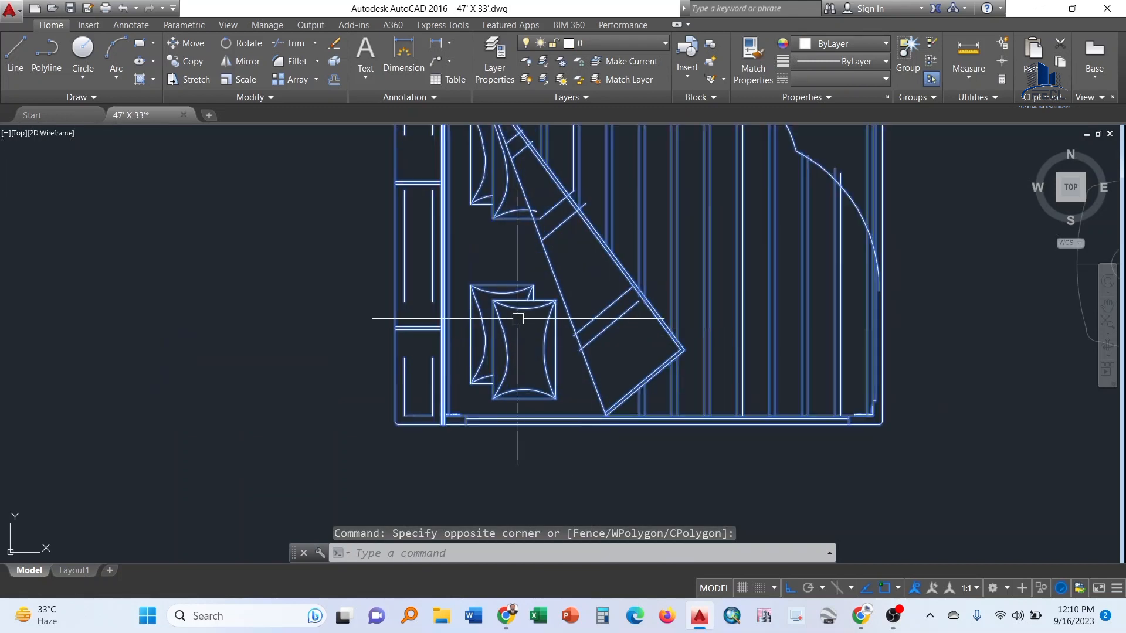
{"action": "scroll", "coordinate": [610, 332], "scroll_direction": "up", "scroll_amount": 2}
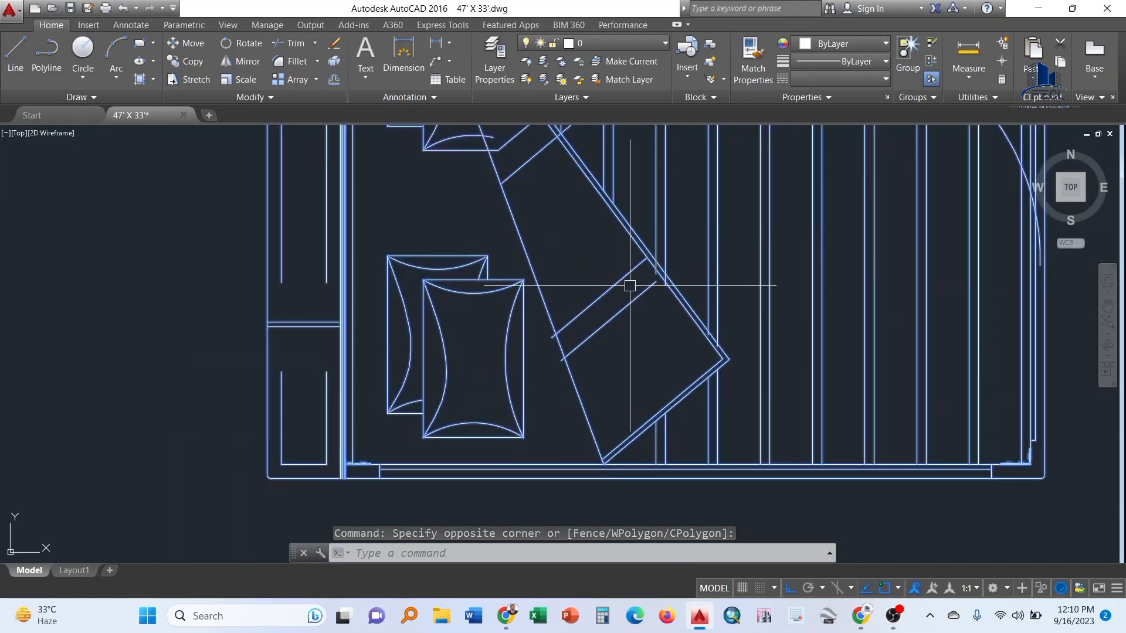
{"action": "scroll", "coordinate": [679, 329], "scroll_direction": "down", "scroll_amount": 4}
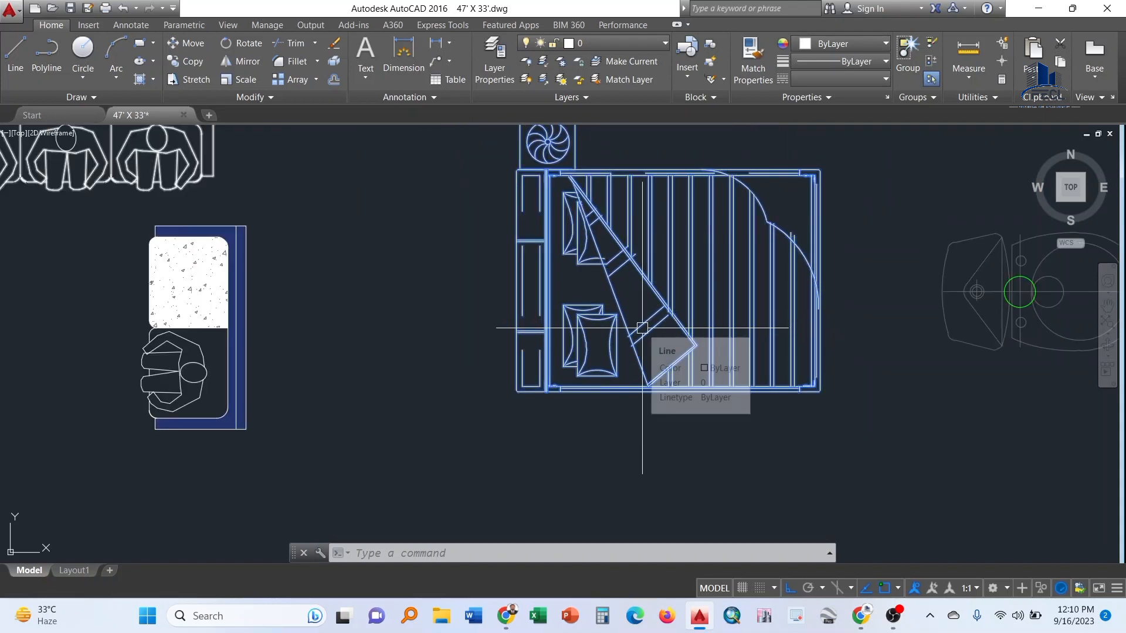
{"action": "scroll", "coordinate": [668, 328], "scroll_direction": "down", "scroll_amount": 2}
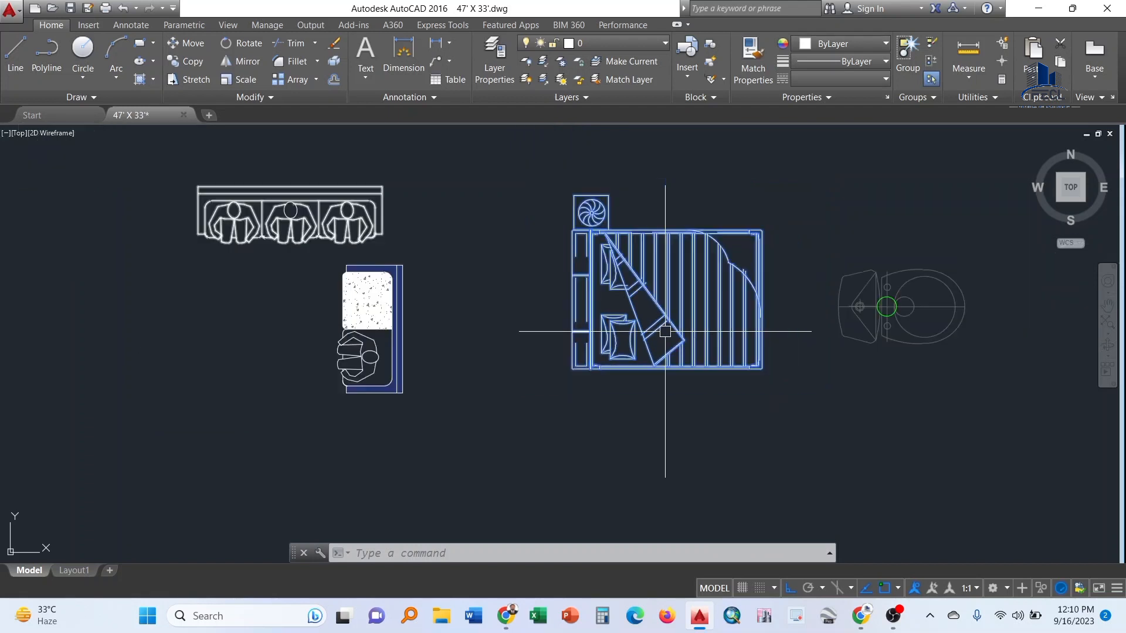
{"action": "left_click", "coordinate": [665, 332]}
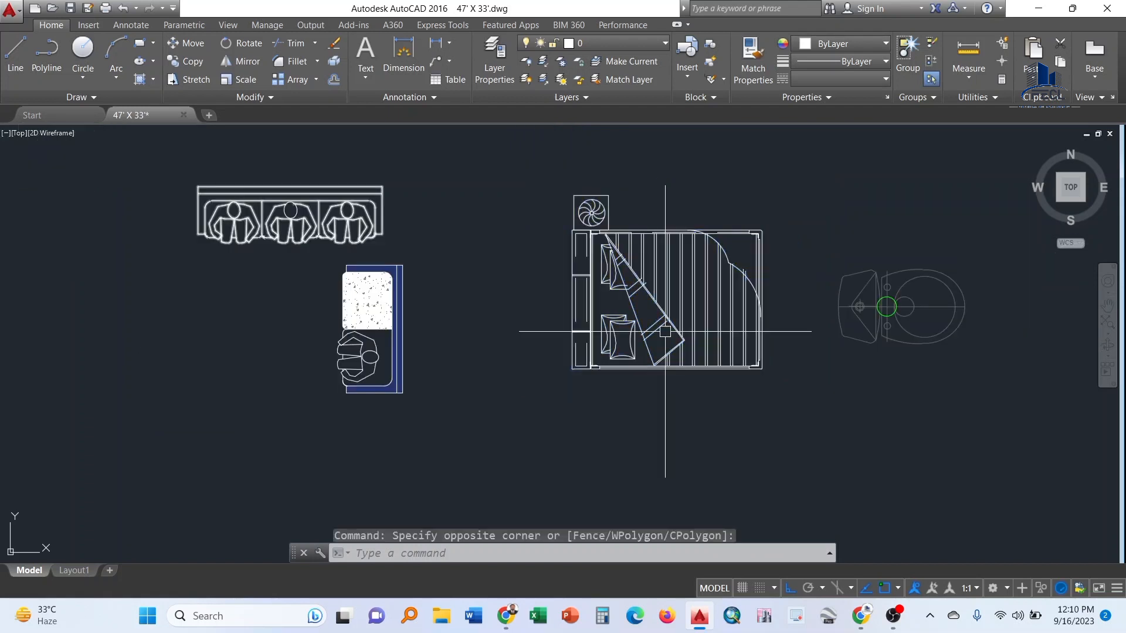
{"action": "key", "text": "Escape"}
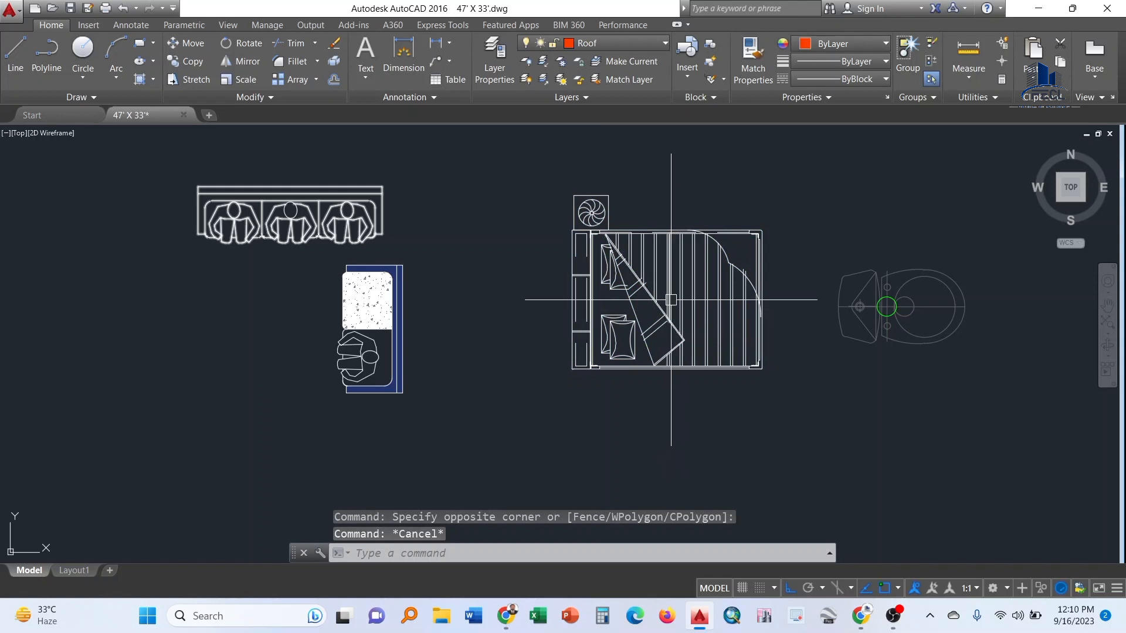
Start a Block definition and select all objects of the bed and its side table for it
{"action": "scroll", "coordinate": [642, 302], "scroll_direction": "down", "scroll_amount": 2}
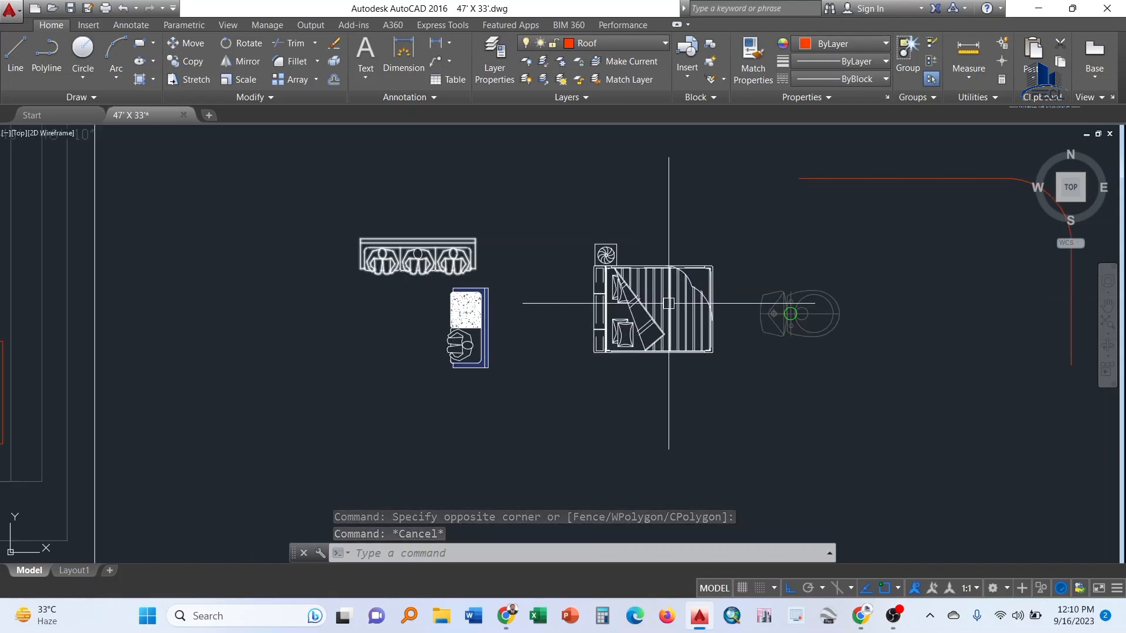
{"action": "type", "text": "B"}
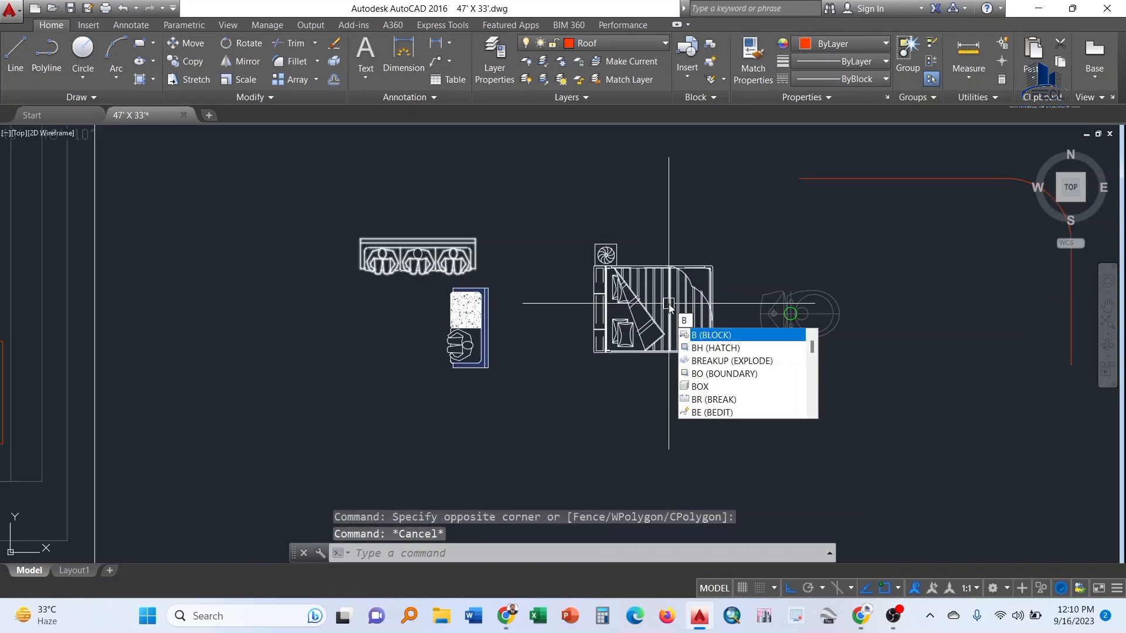
{"action": "key", "text": "Return"}
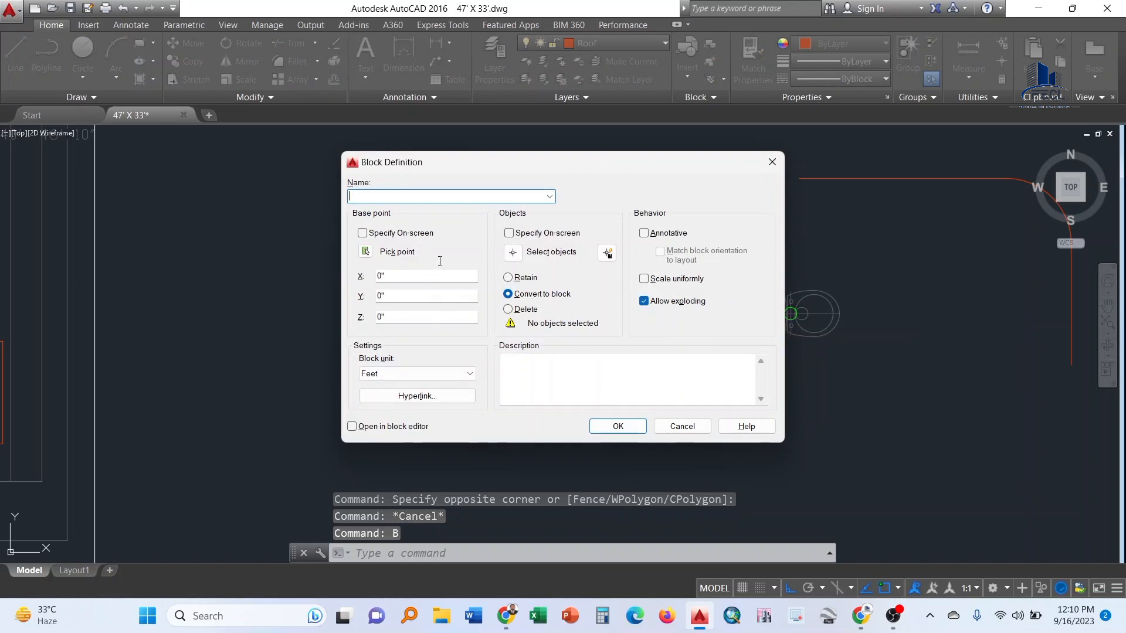
{"action": "left_click", "coordinate": [519, 253]}
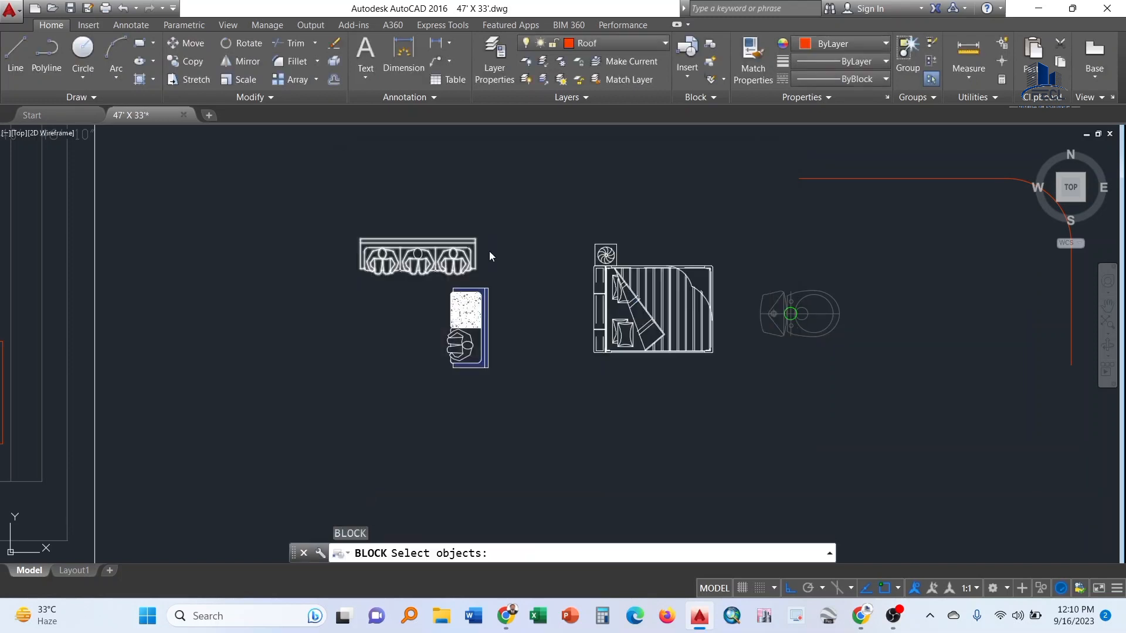
{"action": "left_click", "coordinate": [565, 220]}
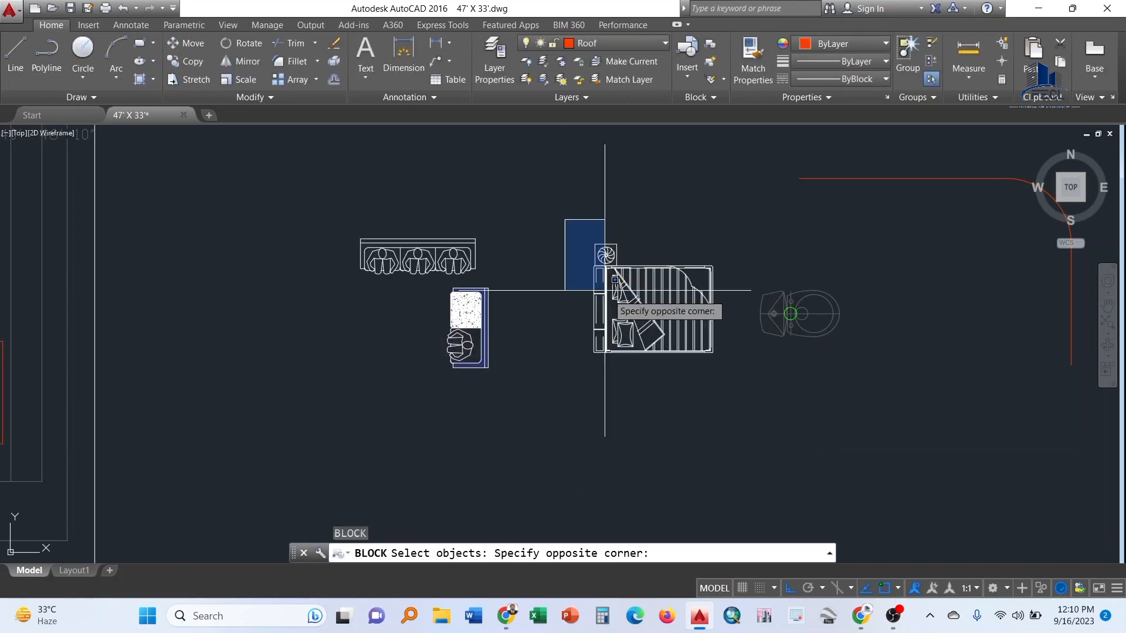
{"action": "left_click", "coordinate": [726, 388]}
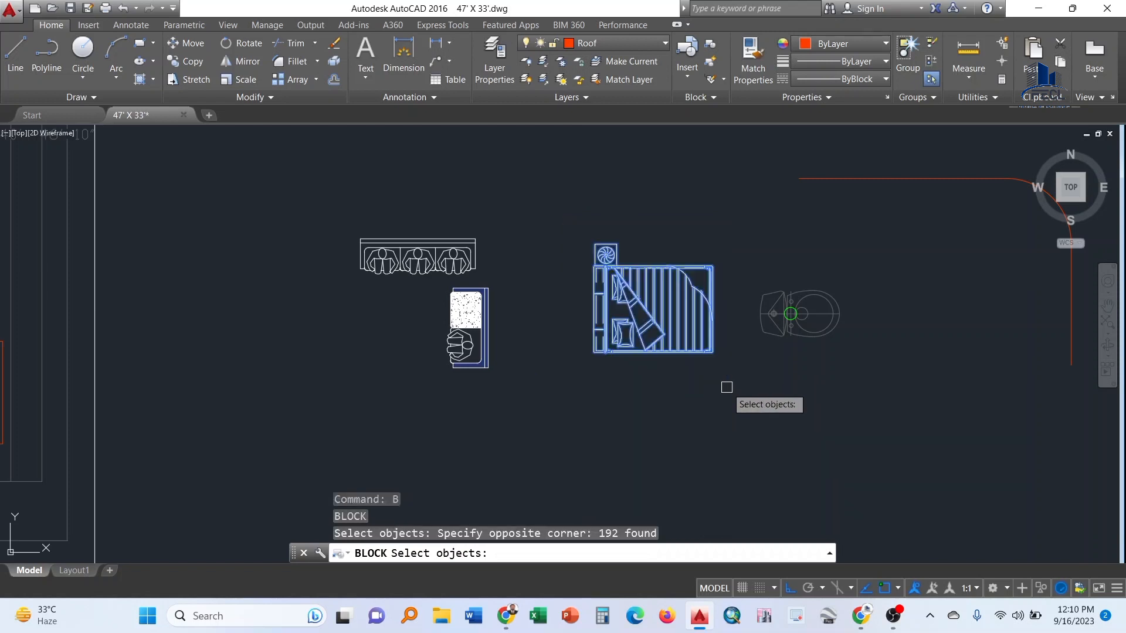
{"action": "key", "text": "Return"}
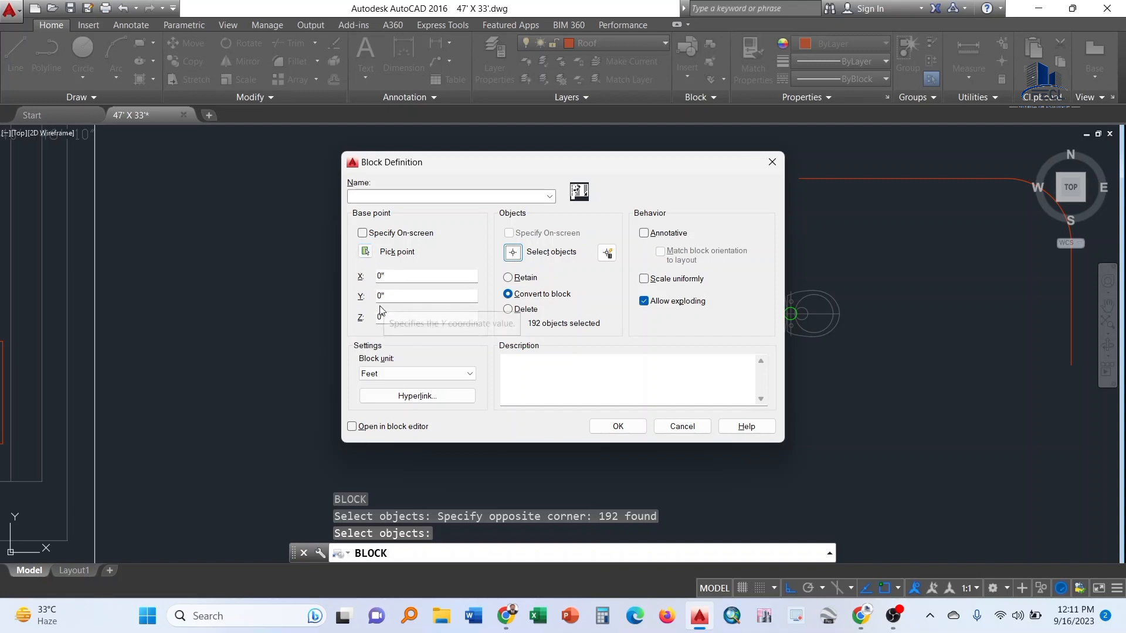
Set the block's base point at the side table's upper-left corner, name the block BED and create it
{"action": "left_click", "coordinate": [365, 251]}
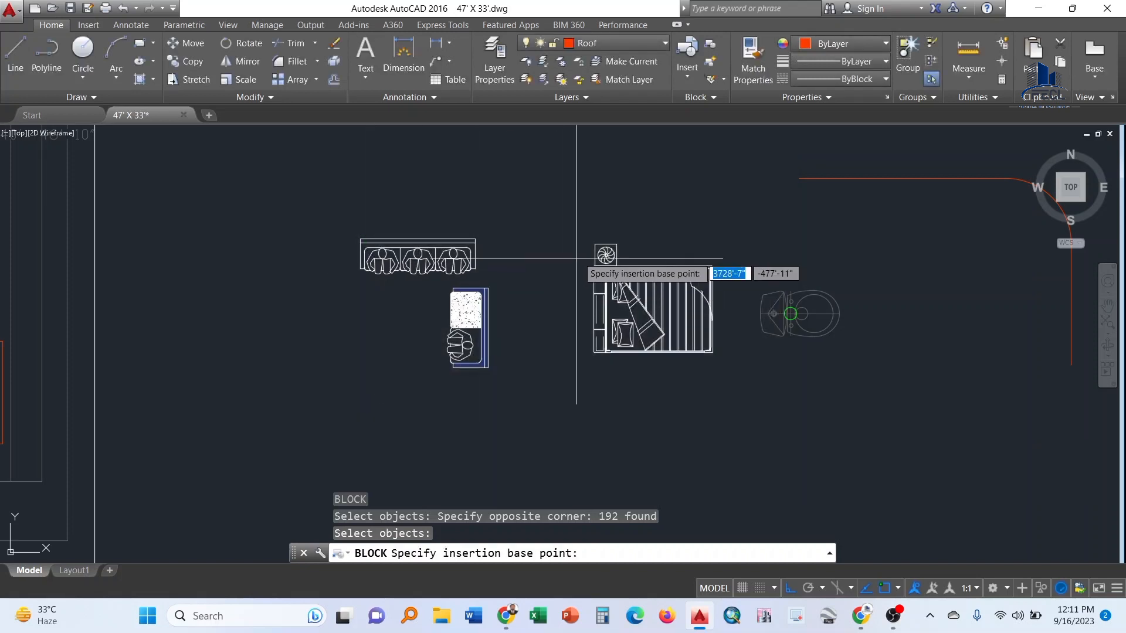
{"action": "left_click", "coordinate": [596, 251]}
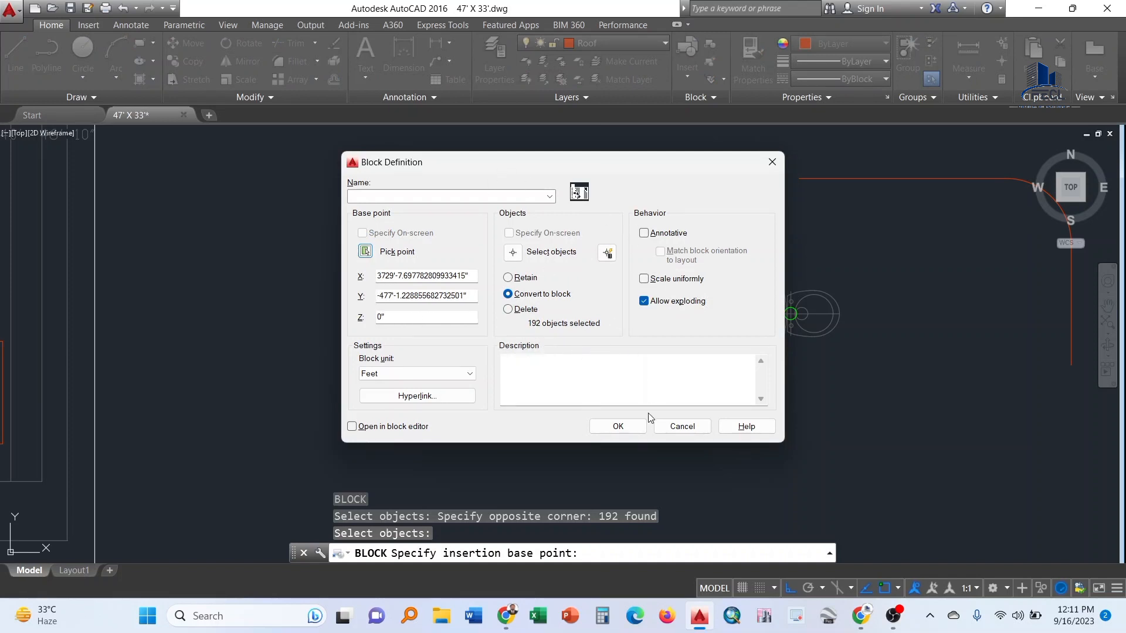
{"action": "left_click", "coordinate": [613, 427]}
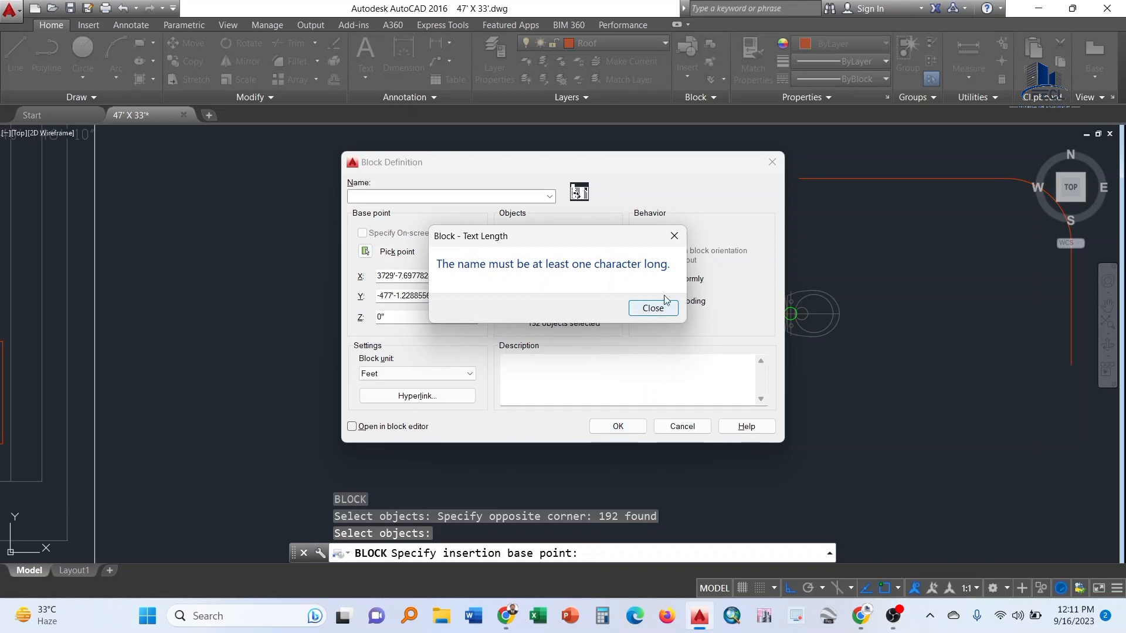
{"action": "left_click", "coordinate": [673, 237]}
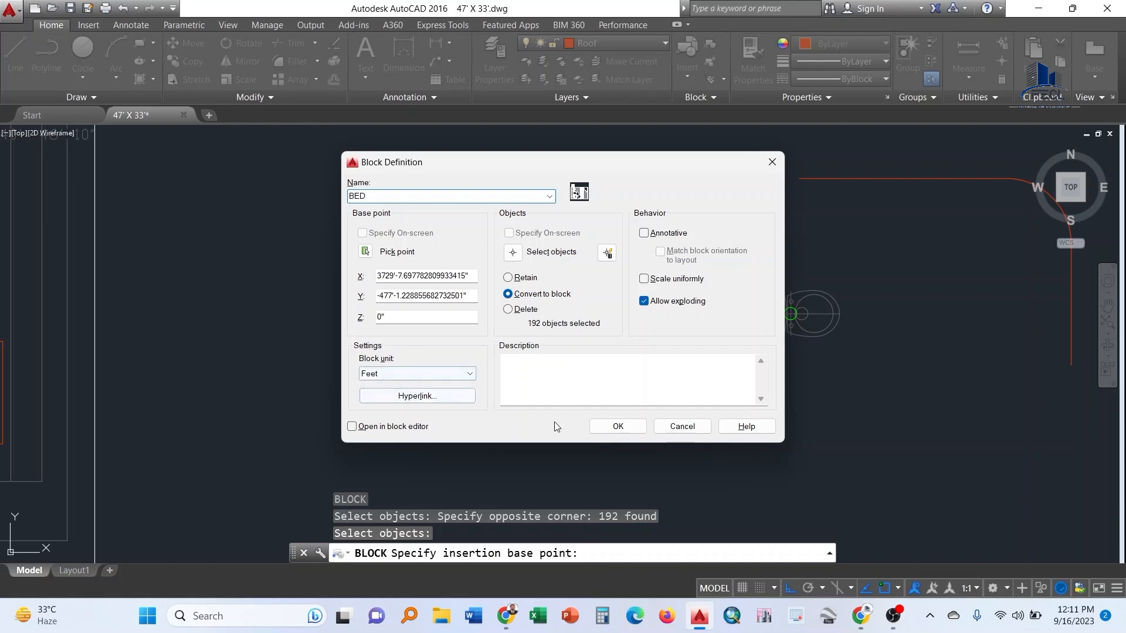
{"action": "left_click", "coordinate": [618, 427]}
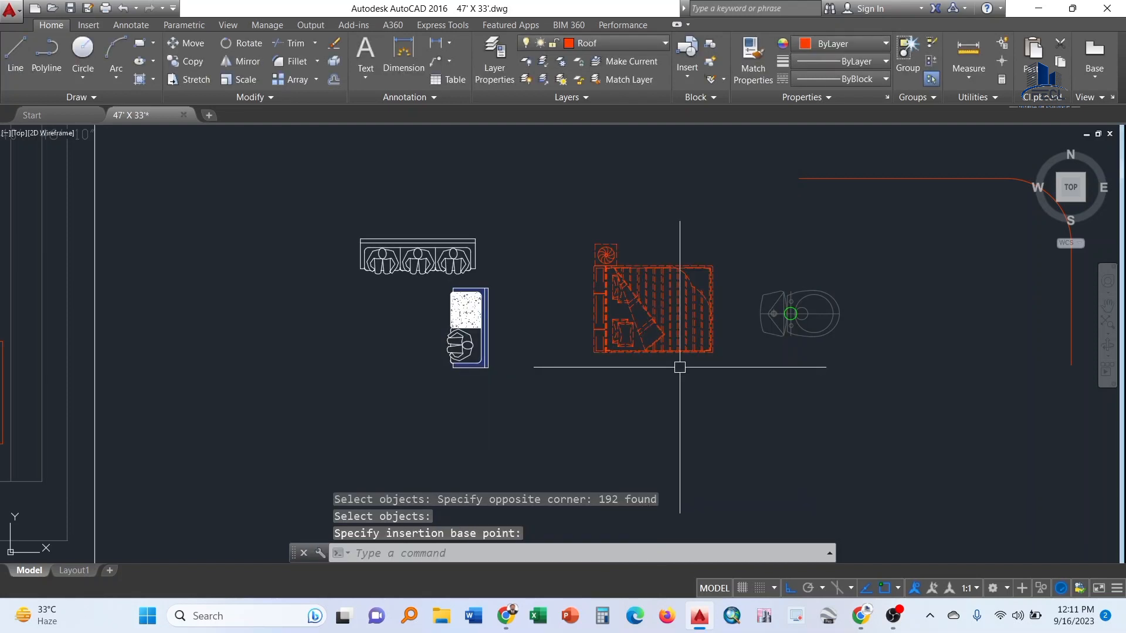
Move the new bed block from the Roof layer to layer 0 and clear the selection
{"action": "scroll", "coordinate": [670, 300], "scroll_direction": "up", "scroll_amount": 4}
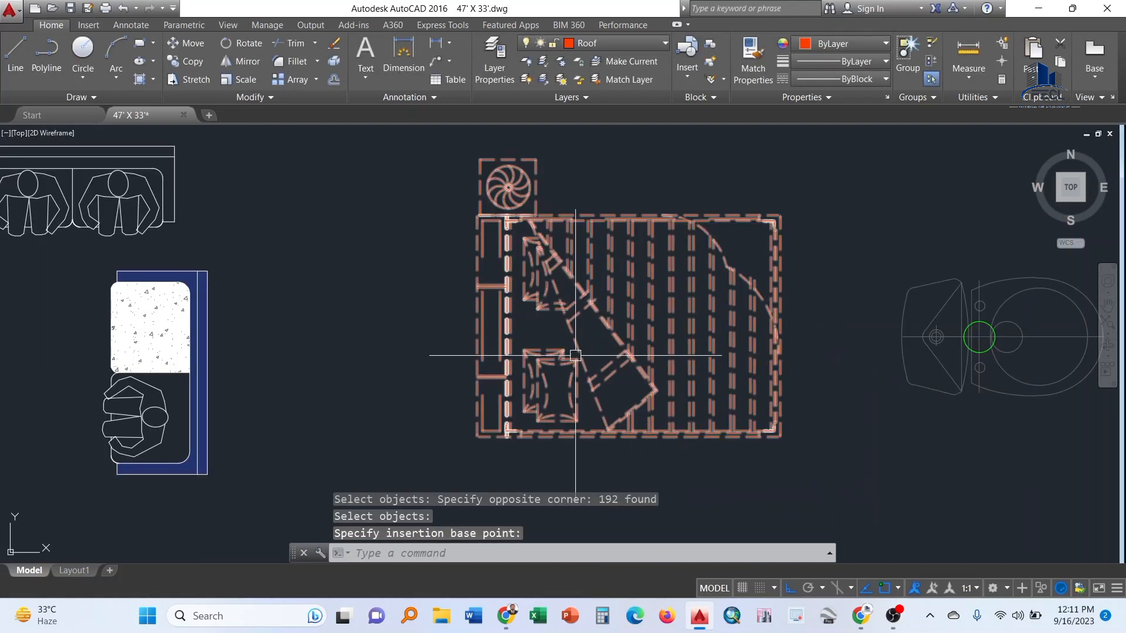
{"action": "scroll", "coordinate": [613, 331], "scroll_direction": "down", "scroll_amount": 2}
{"action": "scroll", "coordinate": [613, 331], "scroll_direction": "down", "scroll_amount": 2}
{"action": "left_click", "coordinate": [536, 235]}
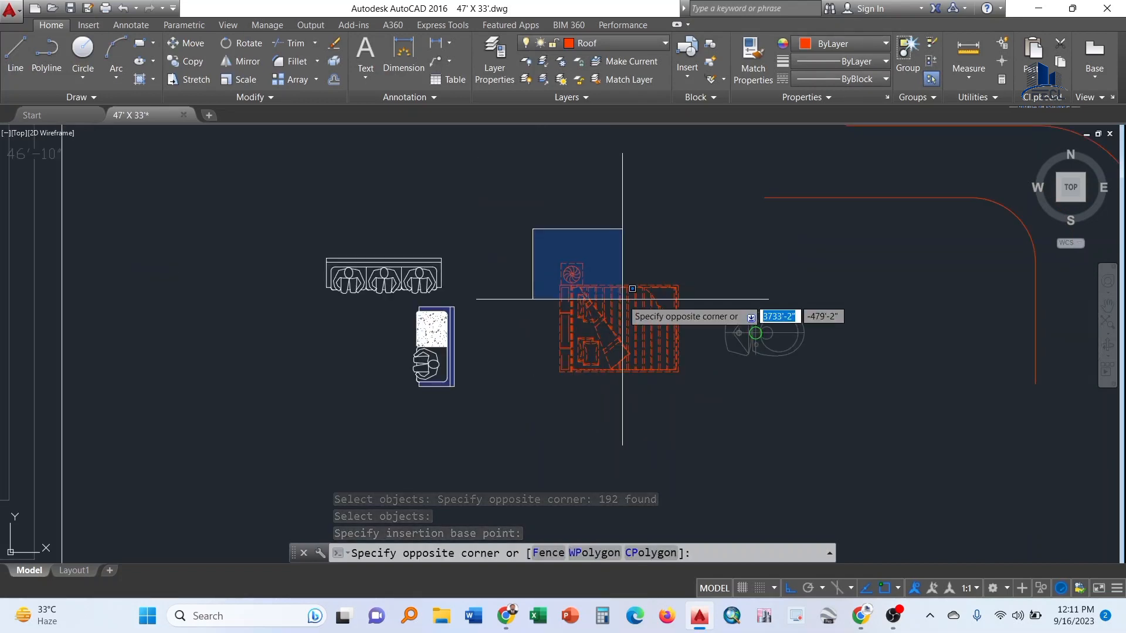
{"action": "left_click", "coordinate": [539, 245]}
{"action": "left_click", "coordinate": [538, 245]}
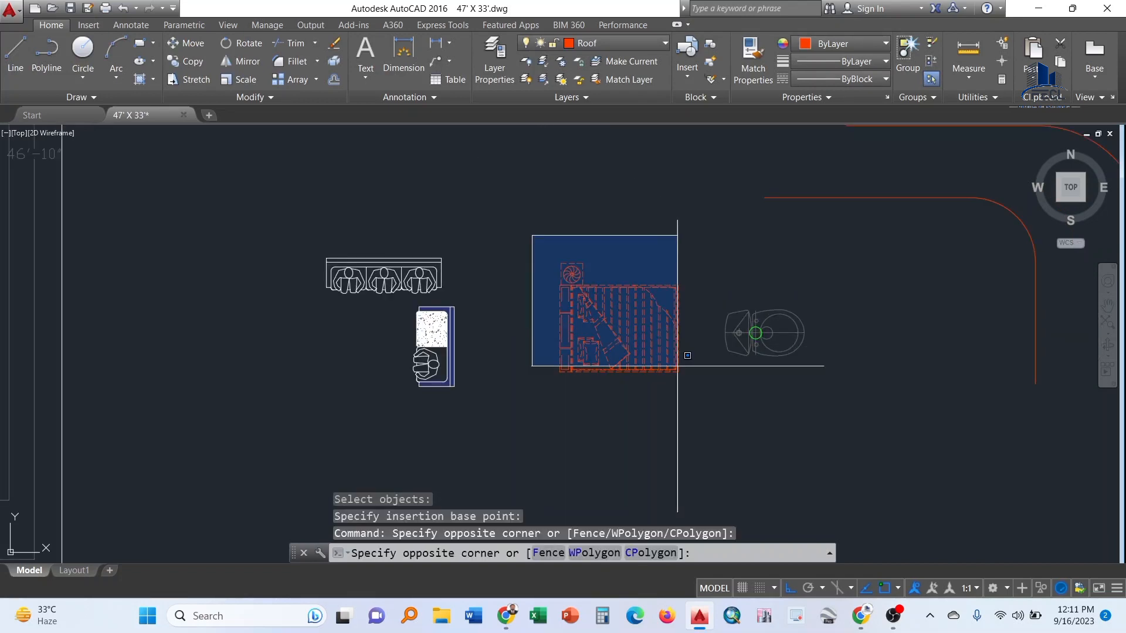
{"action": "left_click", "coordinate": [711, 423]}
{"action": "left_click", "coordinate": [844, 61]}
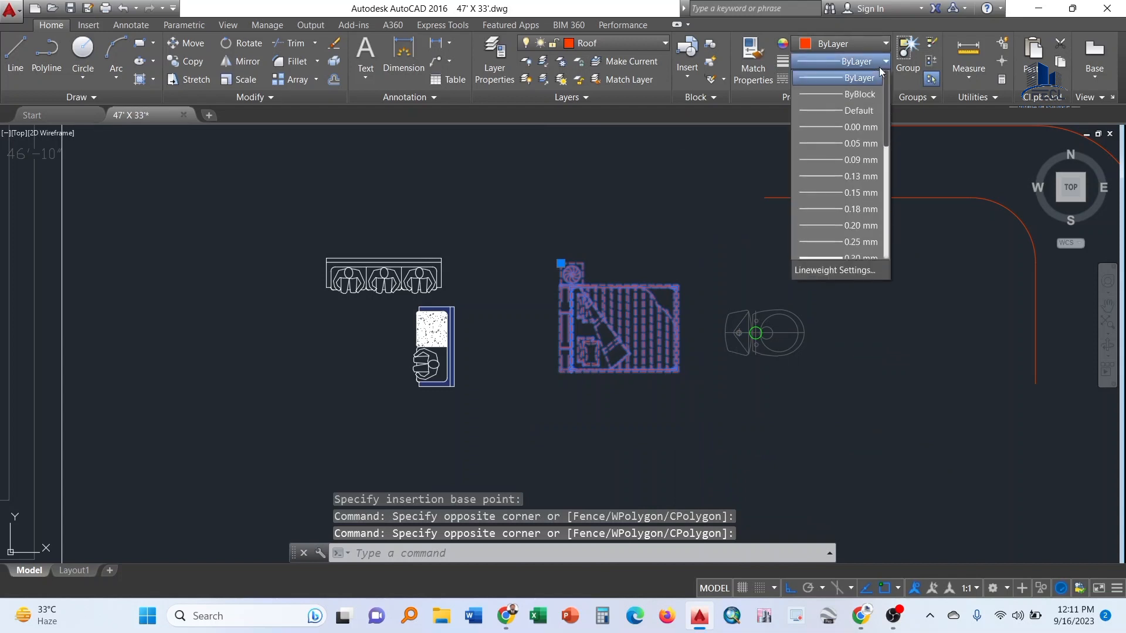
{"action": "left_click", "coordinate": [843, 82]}
{"action": "left_click", "coordinate": [595, 44]}
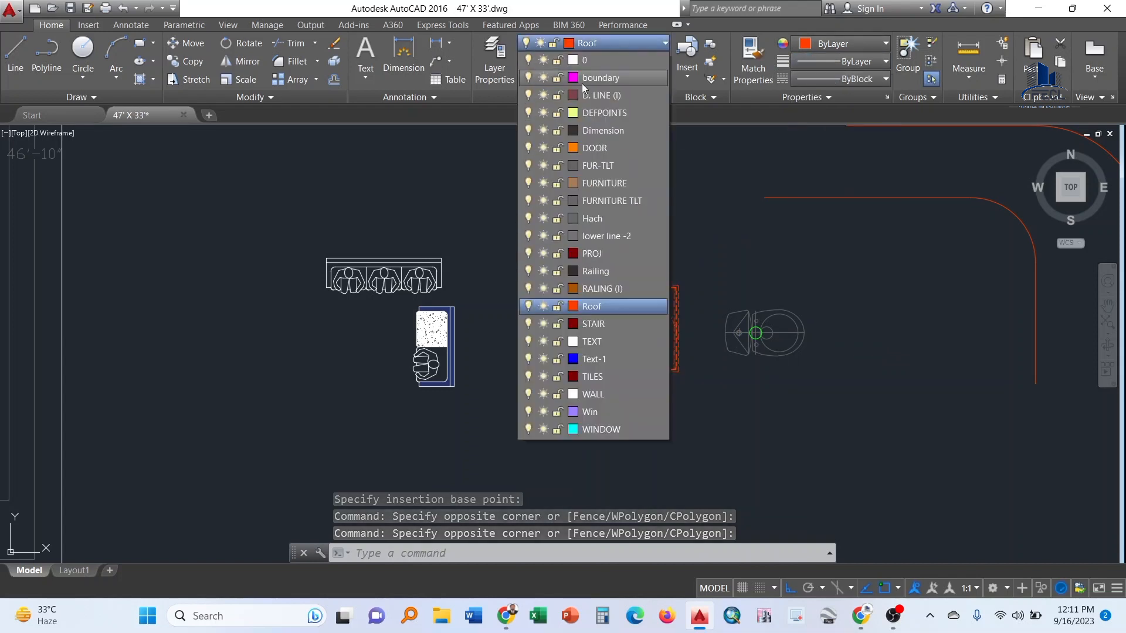
{"action": "left_click", "coordinate": [575, 68]}
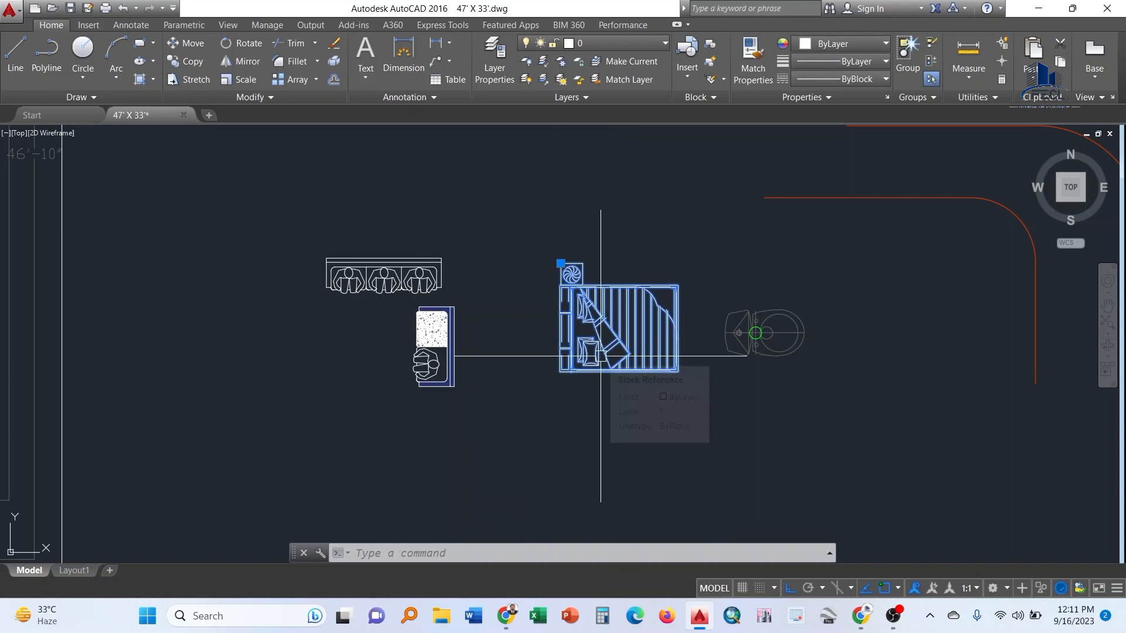
{"action": "key", "text": "Escape"}
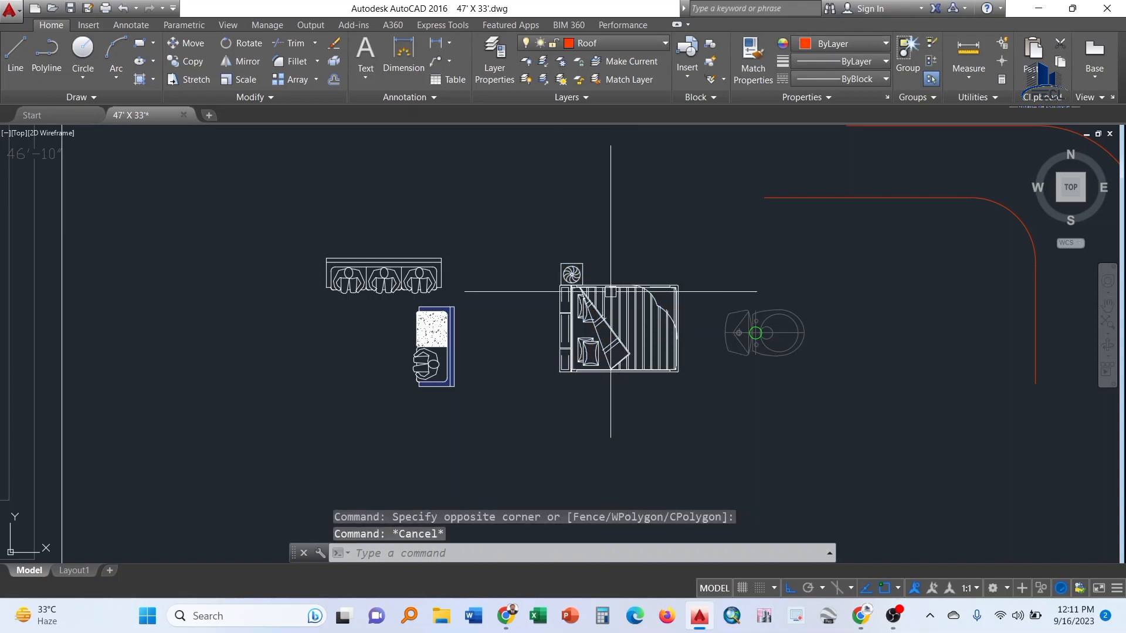
Check that the bed and side table select together as a single block, and deselect them
{"action": "scroll", "coordinate": [593, 315], "scroll_direction": "up", "scroll_amount": 3}
{"action": "left_click", "coordinate": [592, 315]}
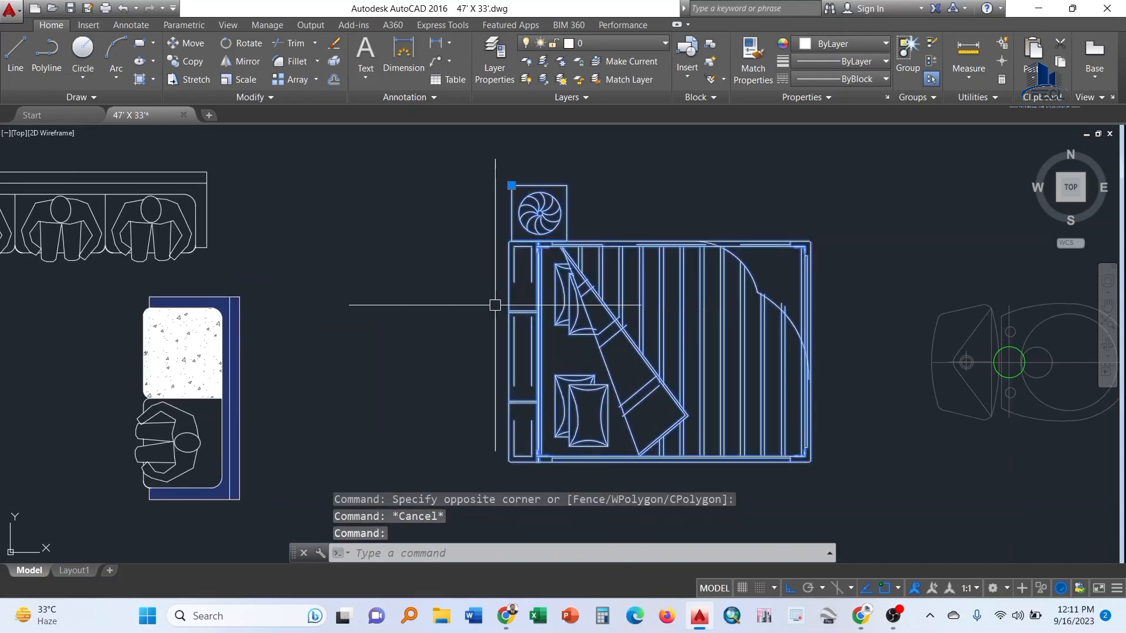
{"action": "key", "text": "Escape"}
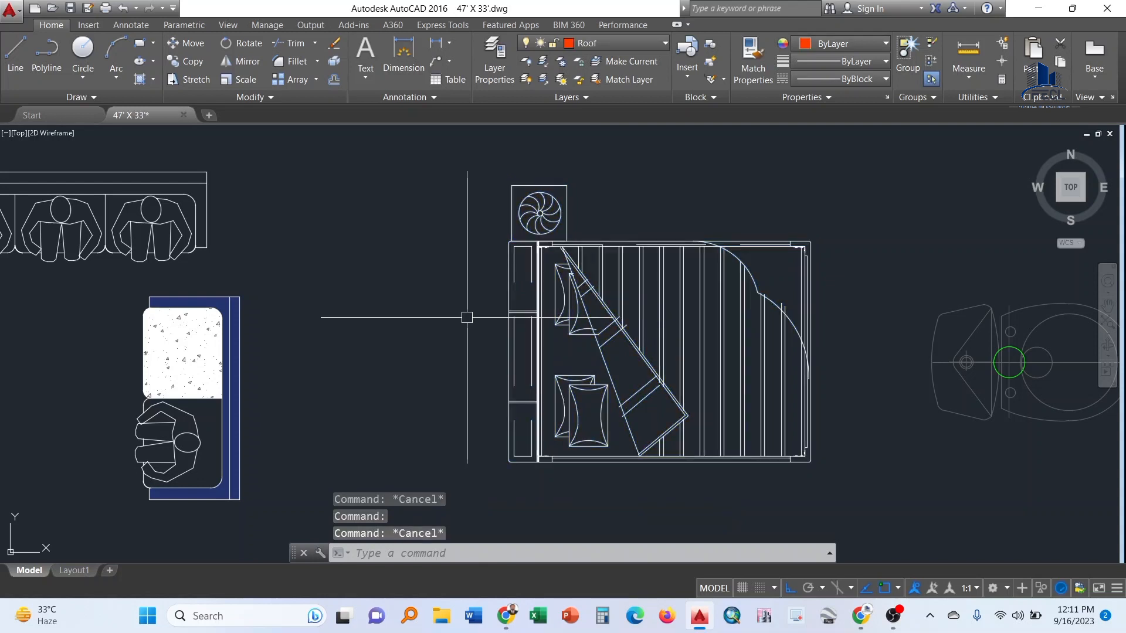
{"action": "left_click", "coordinate": [563, 319]}
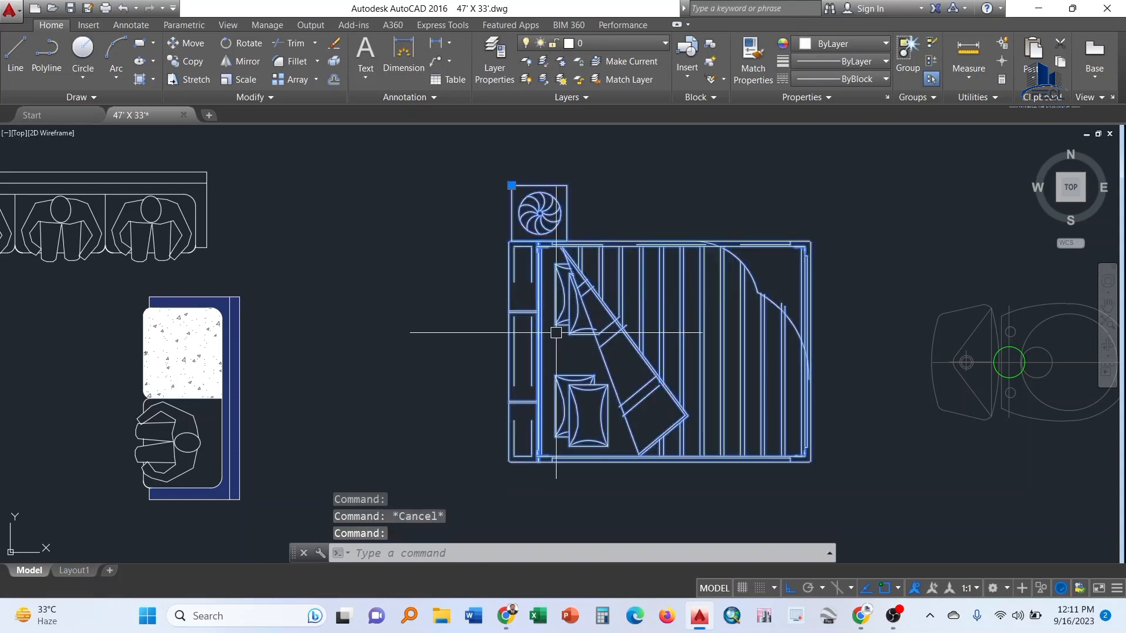
{"action": "key", "text": "Escape"}
Insert the BED block at scale 1 and rotation 0 in the empty area above the sofas and the original bed
{"action": "scroll", "coordinate": [616, 381], "scroll_direction": "down", "scroll_amount": 6}
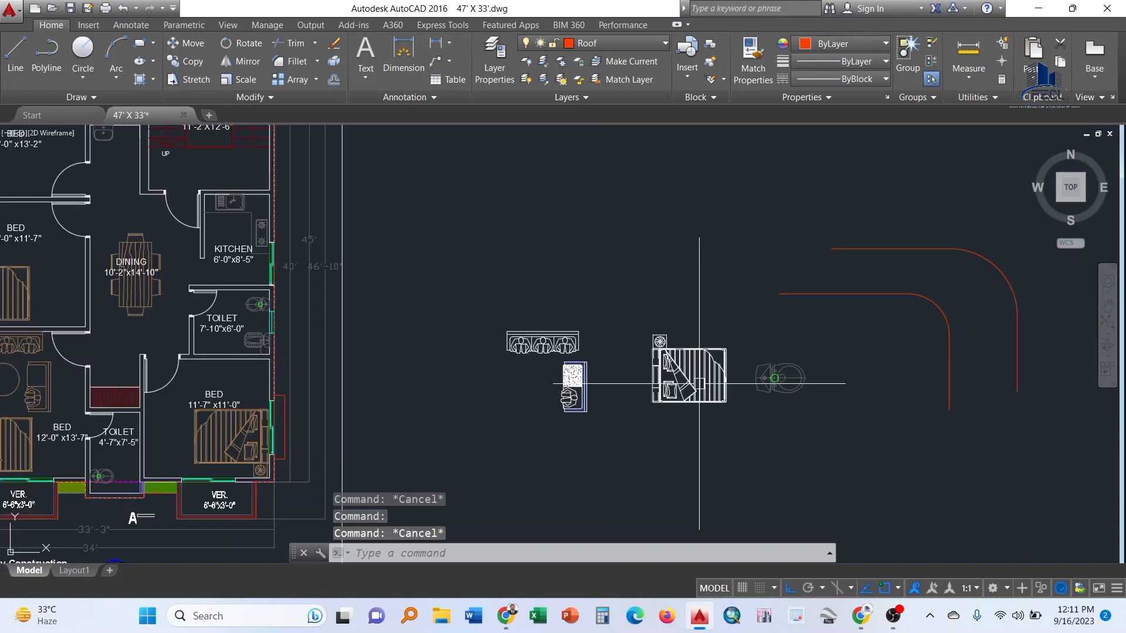
{"action": "mouse_move", "coordinate": [779, 377]}
{"action": "middle_mouse_down"}
{"action": "mouse_move", "coordinate": [801, 371]}
{"action": "mouse_move", "coordinate": [727, 378]}
{"action": "middle_mouse_up"}
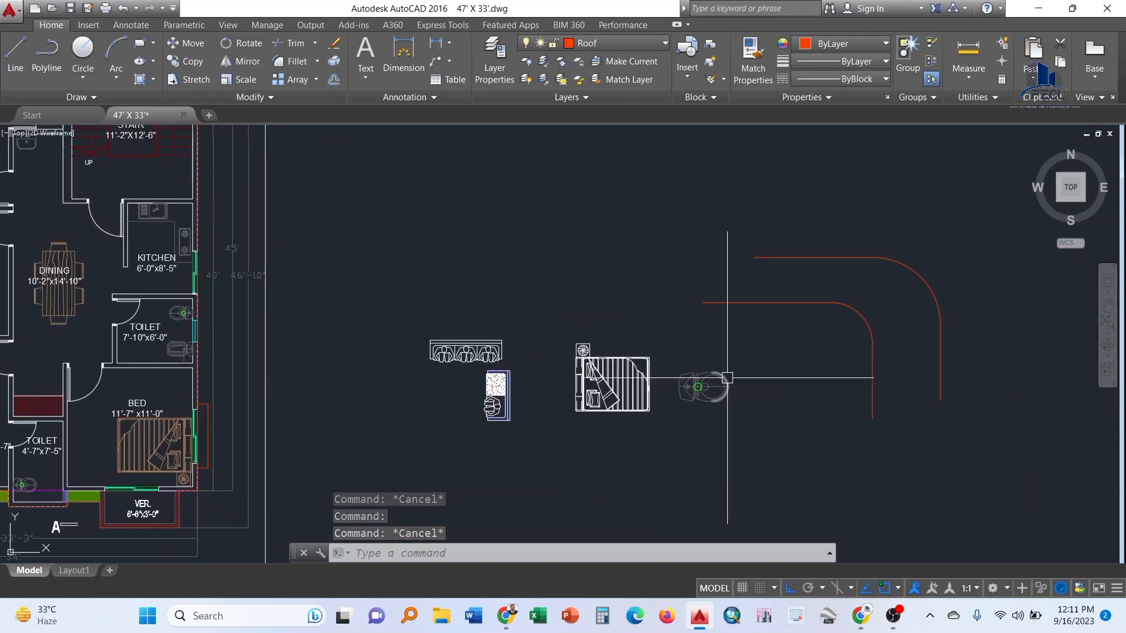
{"action": "type", "text": "I"}
{"action": "key", "text": "Return"}
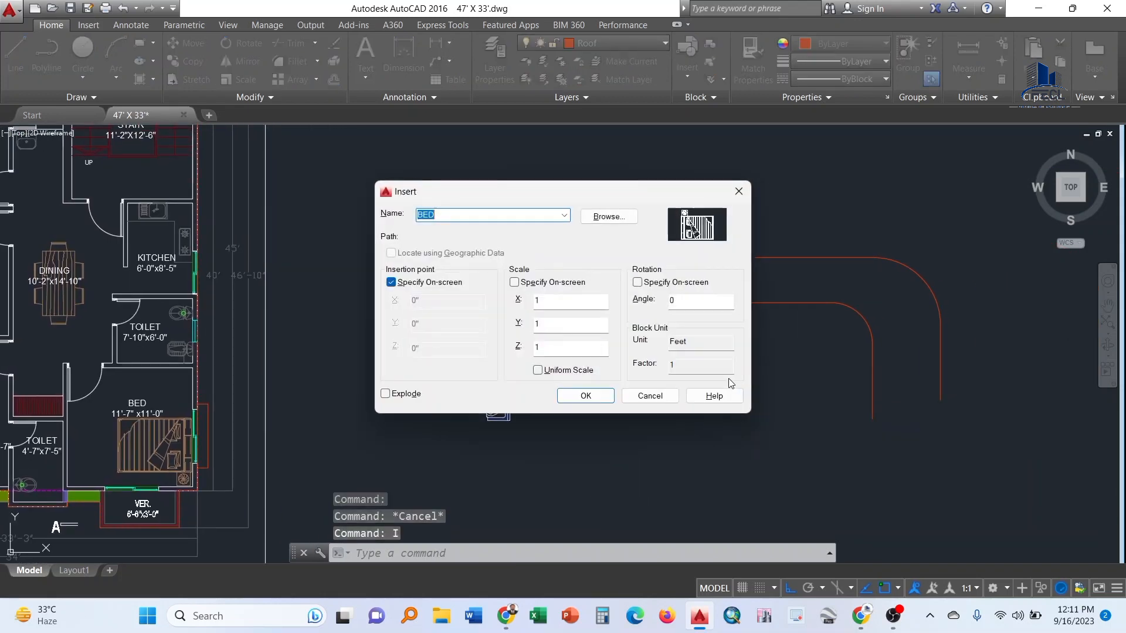
{"action": "left_click", "coordinate": [564, 215]}
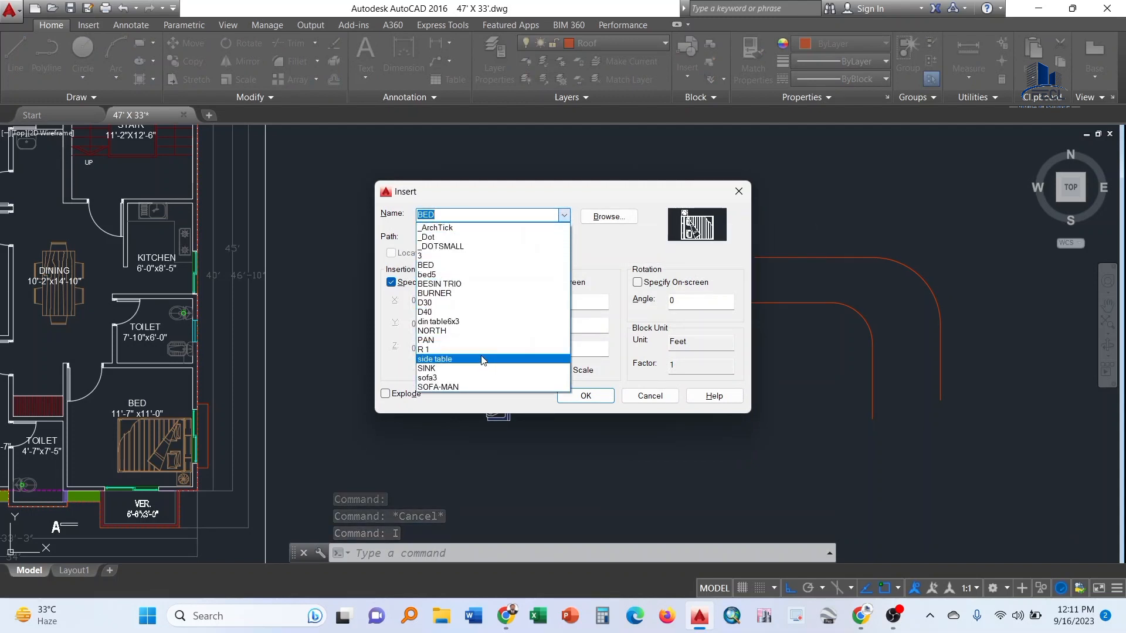
{"action": "left_click", "coordinate": [463, 265]}
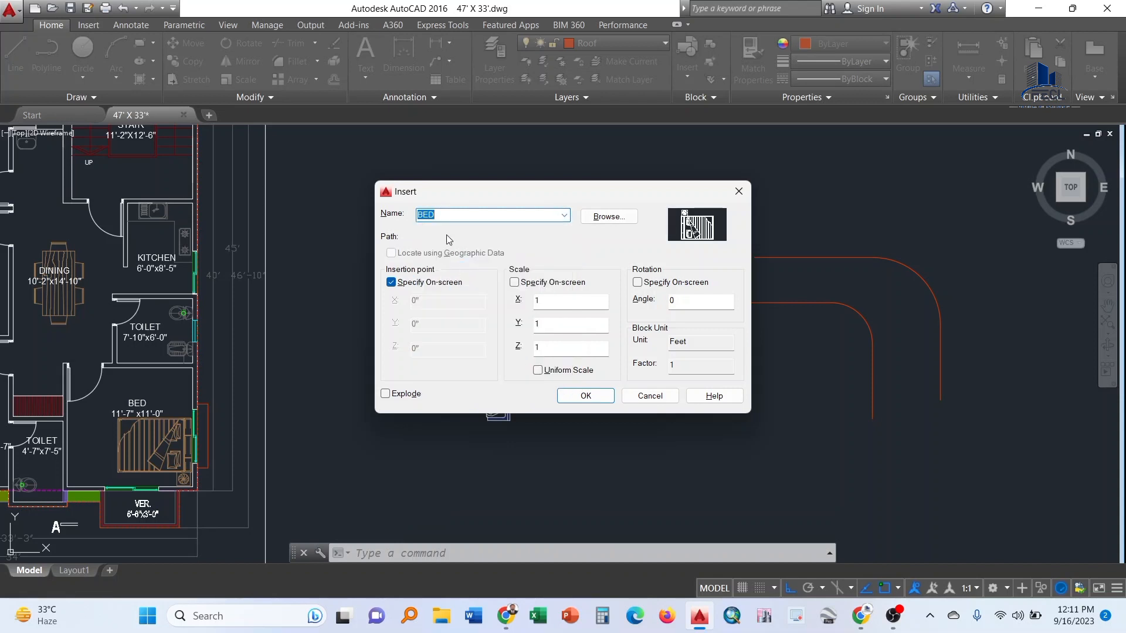
{"action": "left_click", "coordinate": [581, 405]}
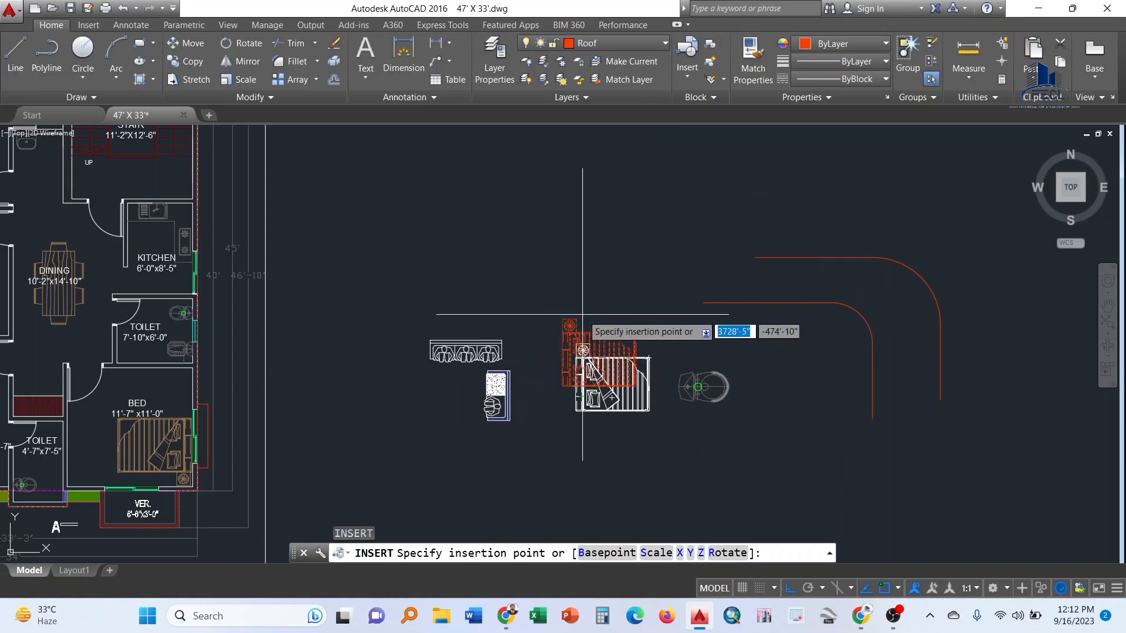
{"action": "left_click", "coordinate": [533, 234]}
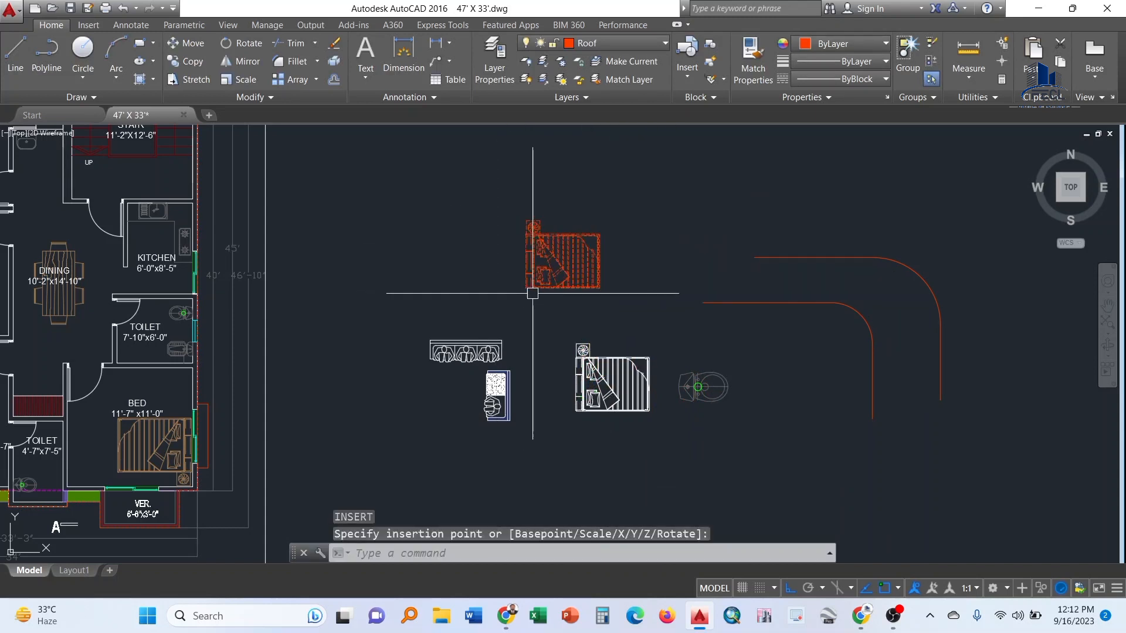
Insert the R 1 block in the empty area above the floor plan and furniture drawings
{"action": "scroll", "coordinate": [573, 267], "scroll_direction": "up", "scroll_amount": 4}
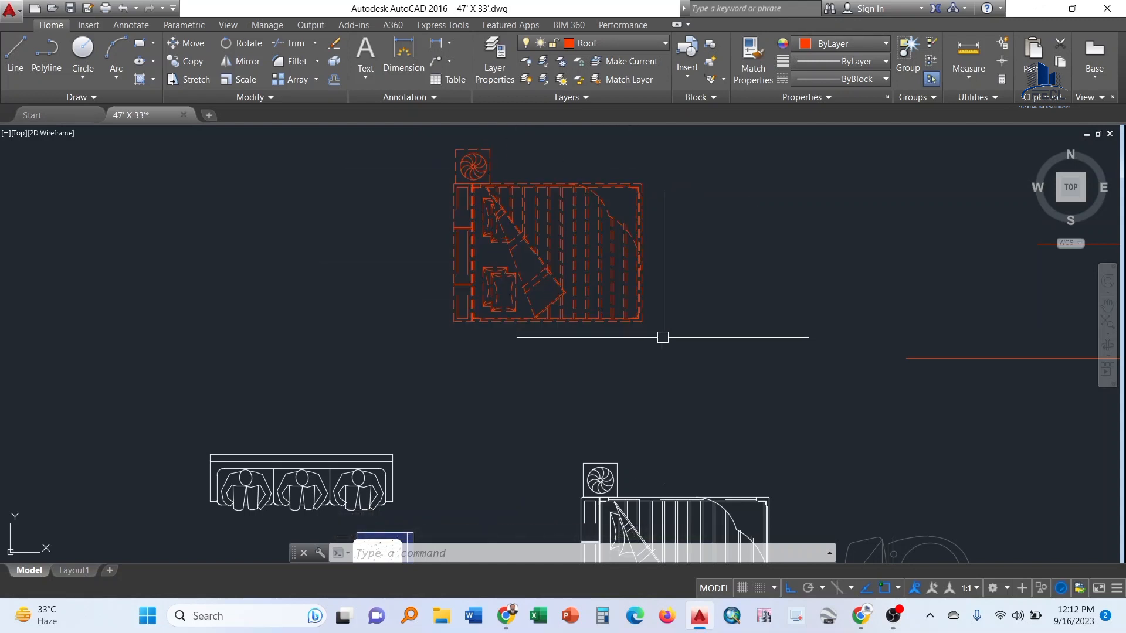
{"action": "scroll", "coordinate": [663, 337], "scroll_direction": "down", "scroll_amount": 2}
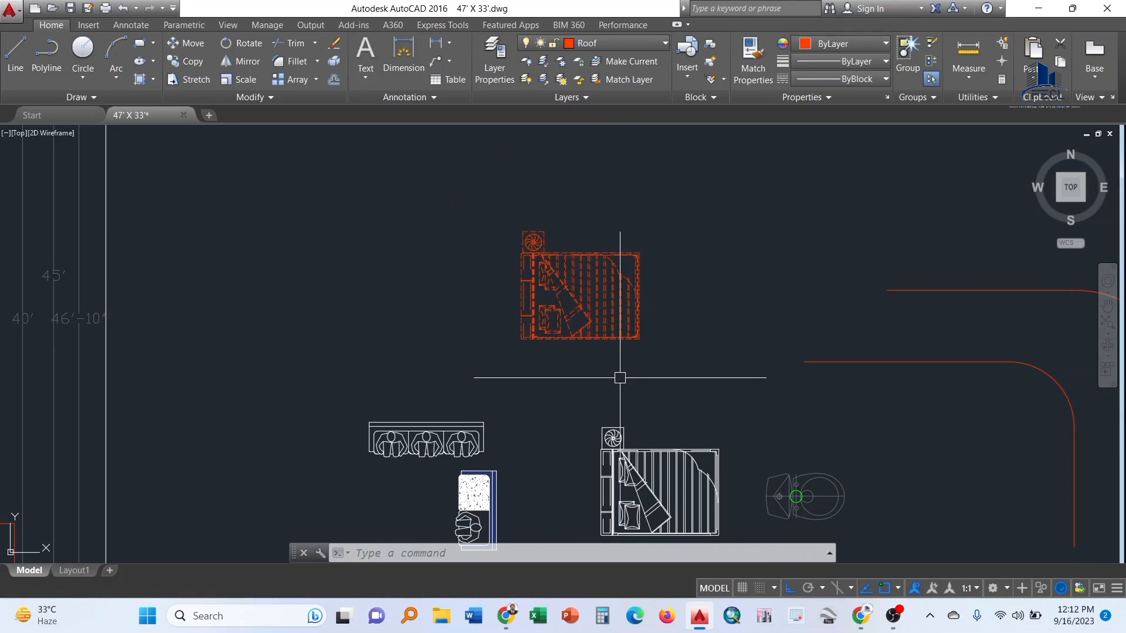
{"action": "key", "text": "Return"}
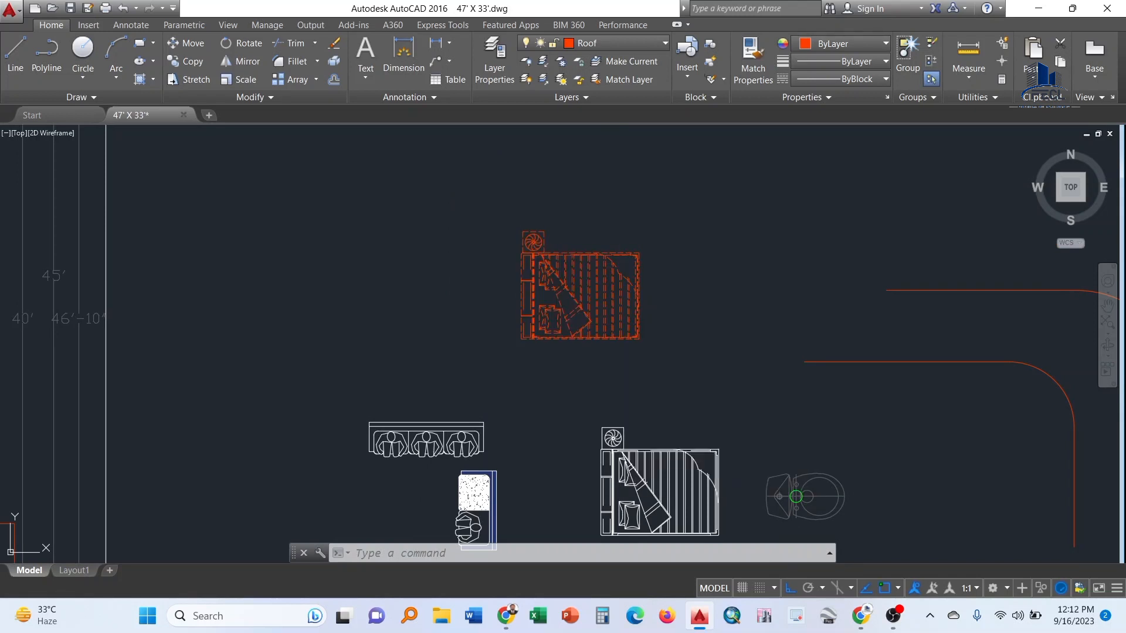
{"action": "left_click", "coordinate": [564, 215]}
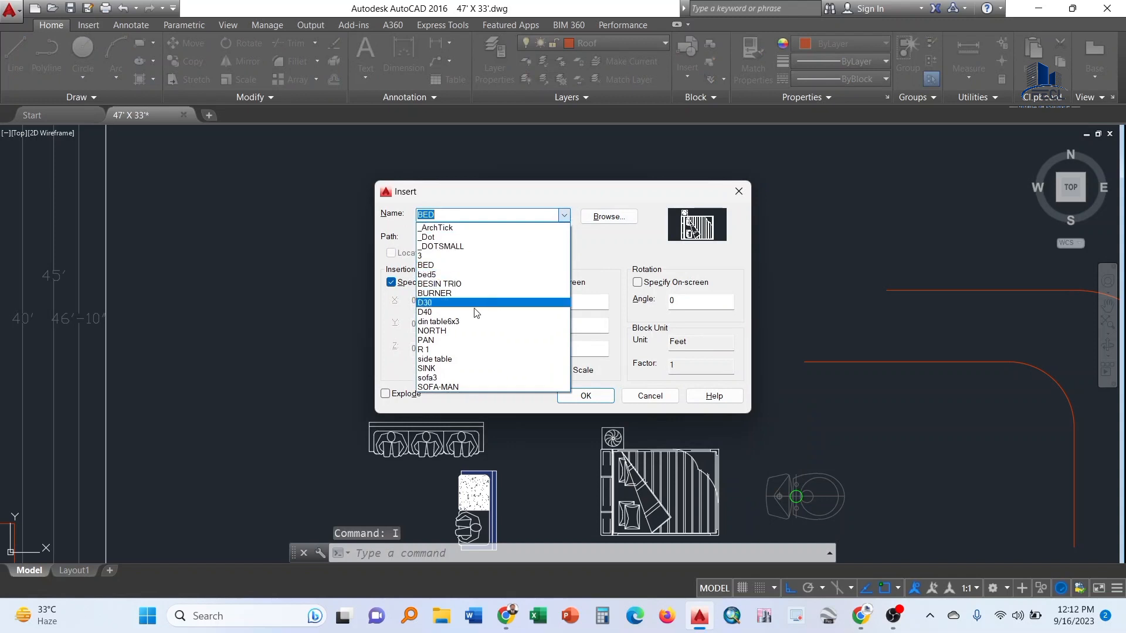
{"action": "left_click", "coordinate": [459, 350]}
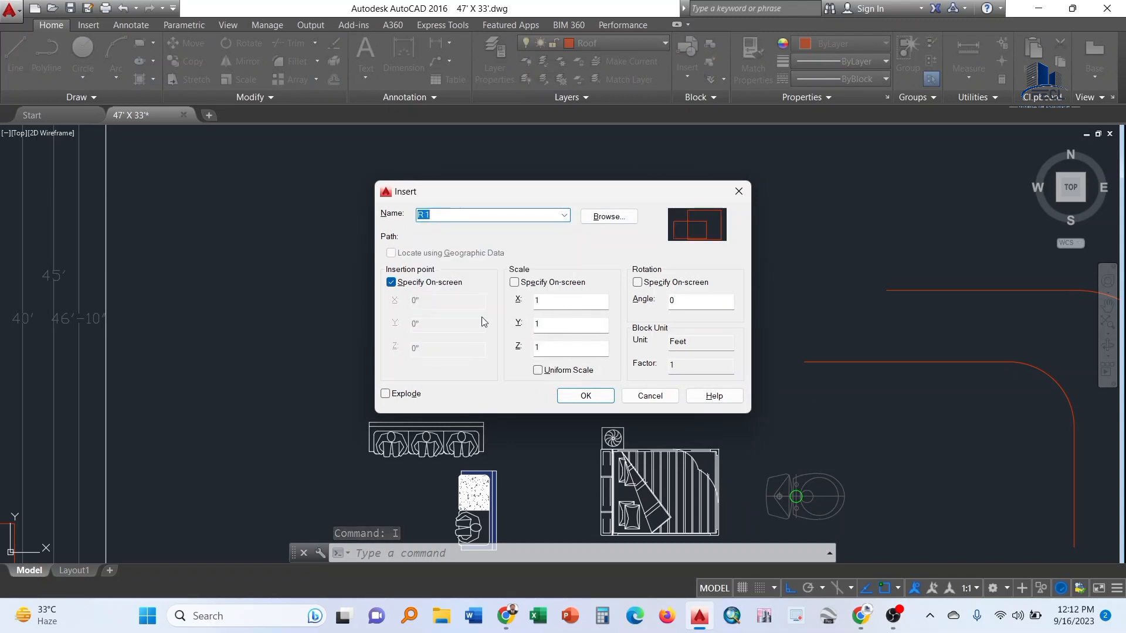
{"action": "left_click", "coordinate": [587, 397]}
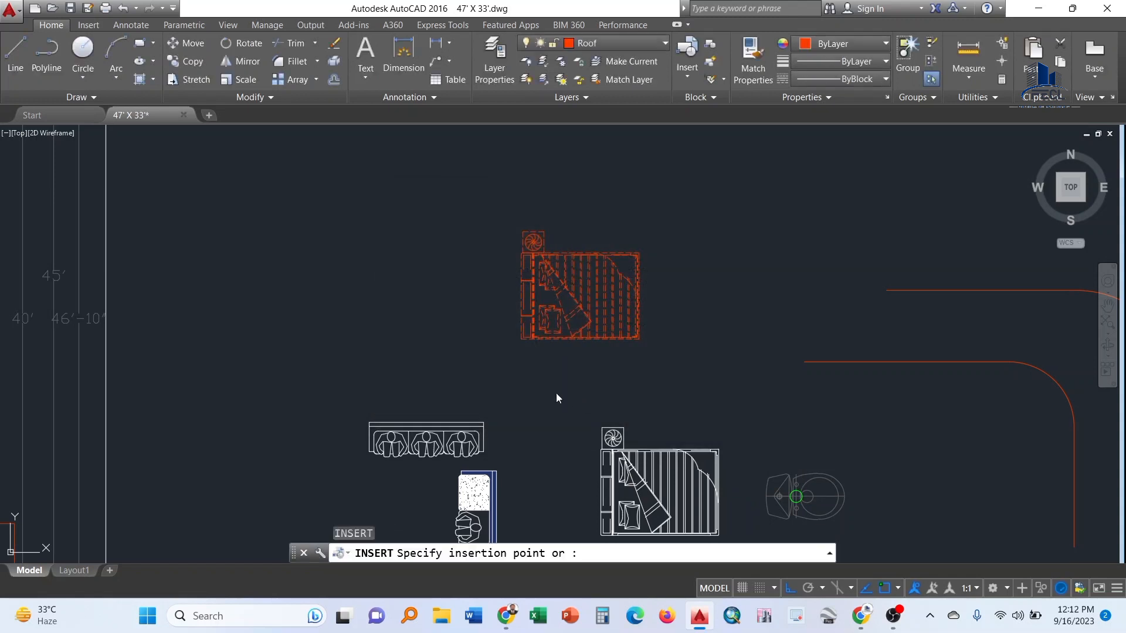
{"action": "scroll", "coordinate": [338, 343], "scroll_direction": "down", "scroll_amount": 2}
{"action": "scroll", "coordinate": [338, 343], "scroll_direction": "down", "scroll_amount": 4}
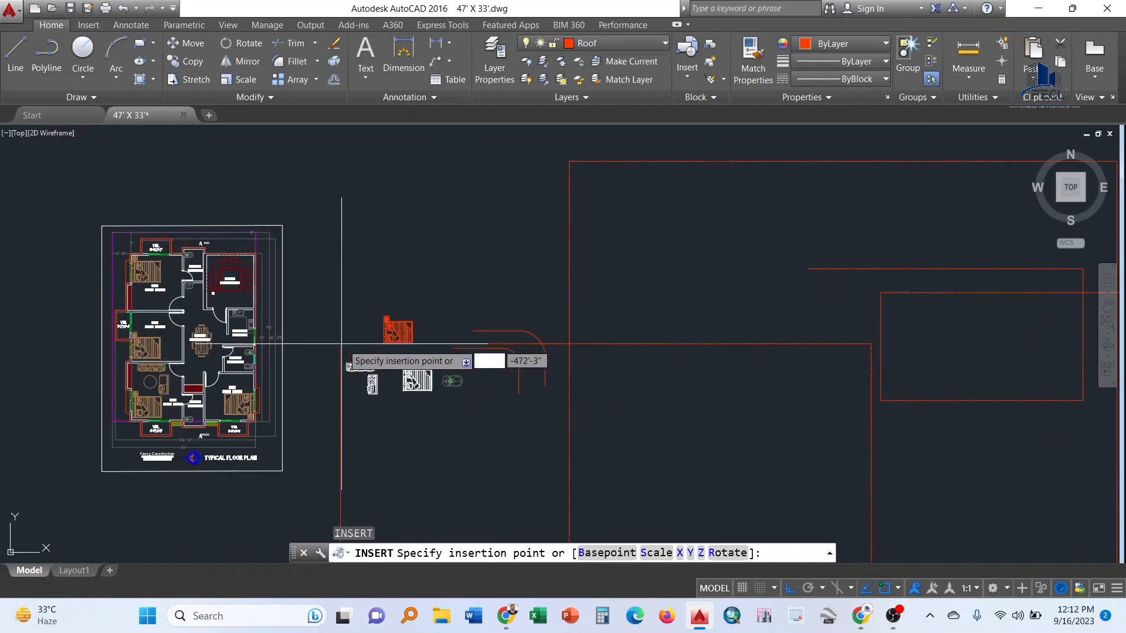
{"action": "scroll", "coordinate": [381, 343], "scroll_direction": "down", "scroll_amount": 3}
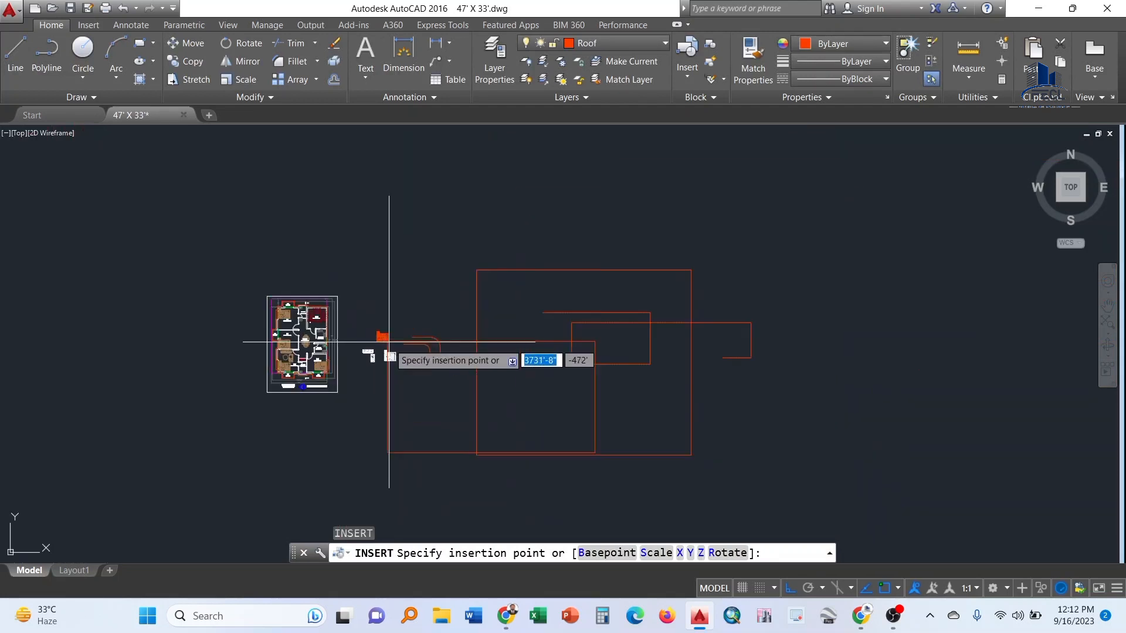
{"action": "left_click", "coordinate": [353, 229]}
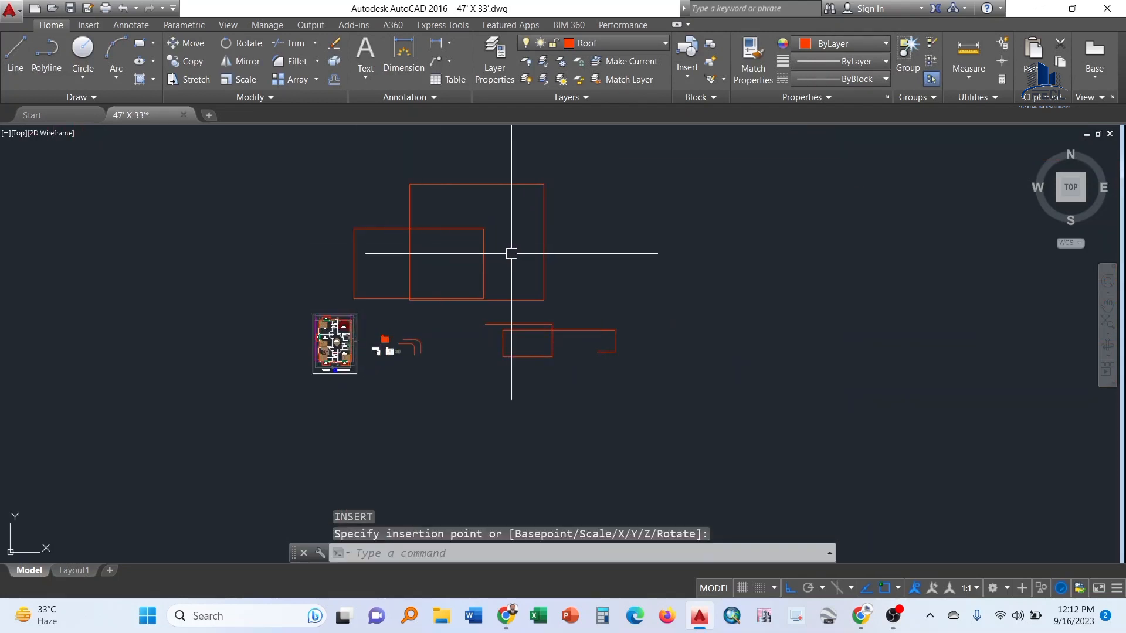
Draw three collinear horizontal line segments end to end in the empty space below the floor plan
{"action": "scroll", "coordinate": [511, 253], "scroll_direction": "up", "scroll_amount": 2}
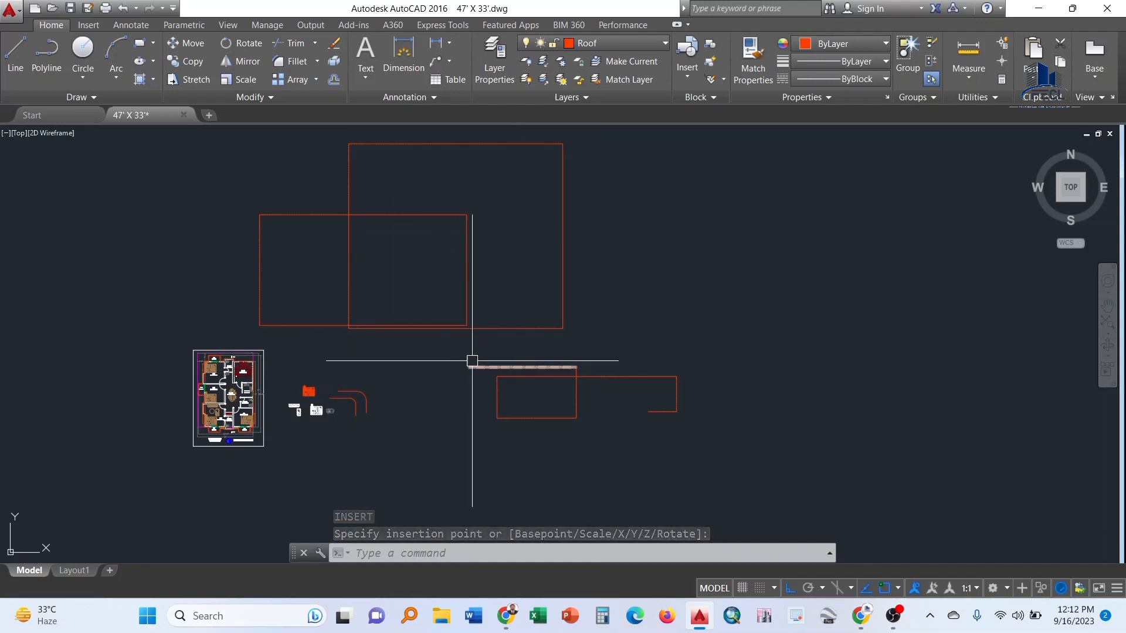
{"action": "middle_click_drag", "start_coordinate": [402, 377], "coordinate": [480, 359]}
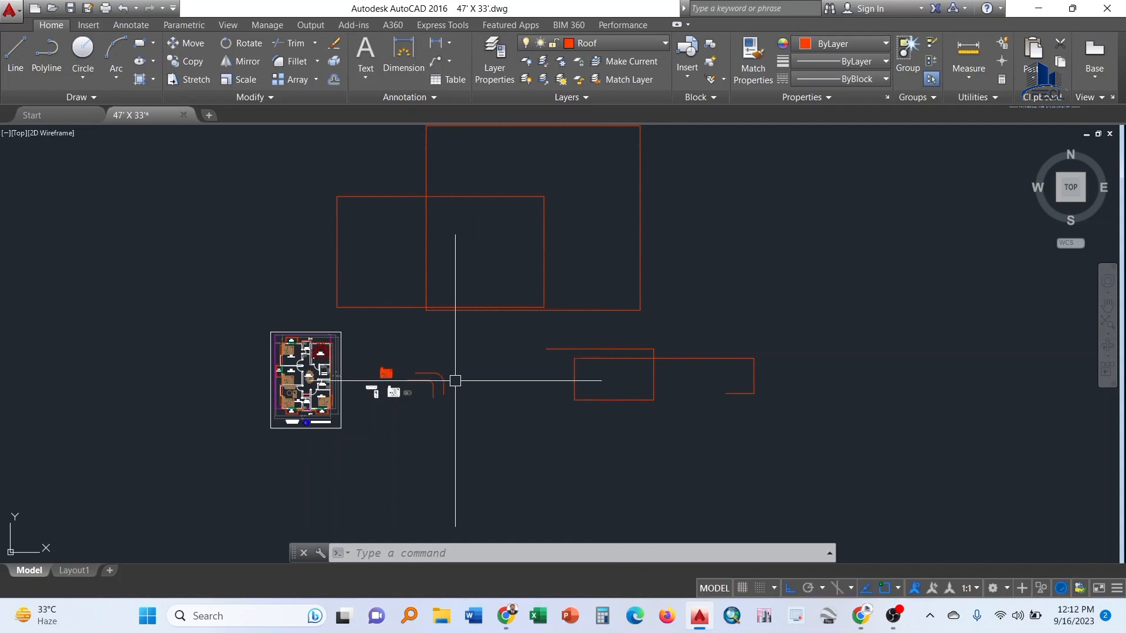
{"action": "scroll", "coordinate": [557, 398], "scroll_direction": "down", "scroll_amount": 2}
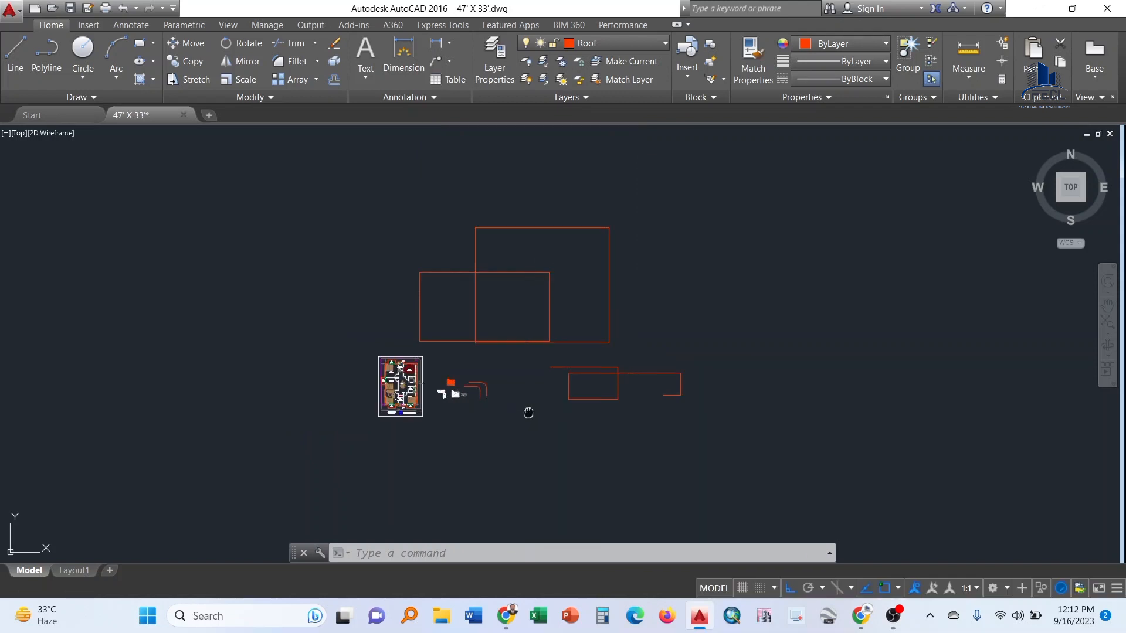
{"action": "mouse_move", "coordinate": [527, 410]}
{"action": "middle_mouse_down"}
{"action": "mouse_move", "coordinate": [575, 334]}
{"action": "mouse_move", "coordinate": [580, 302]}
{"action": "middle_mouse_up"}
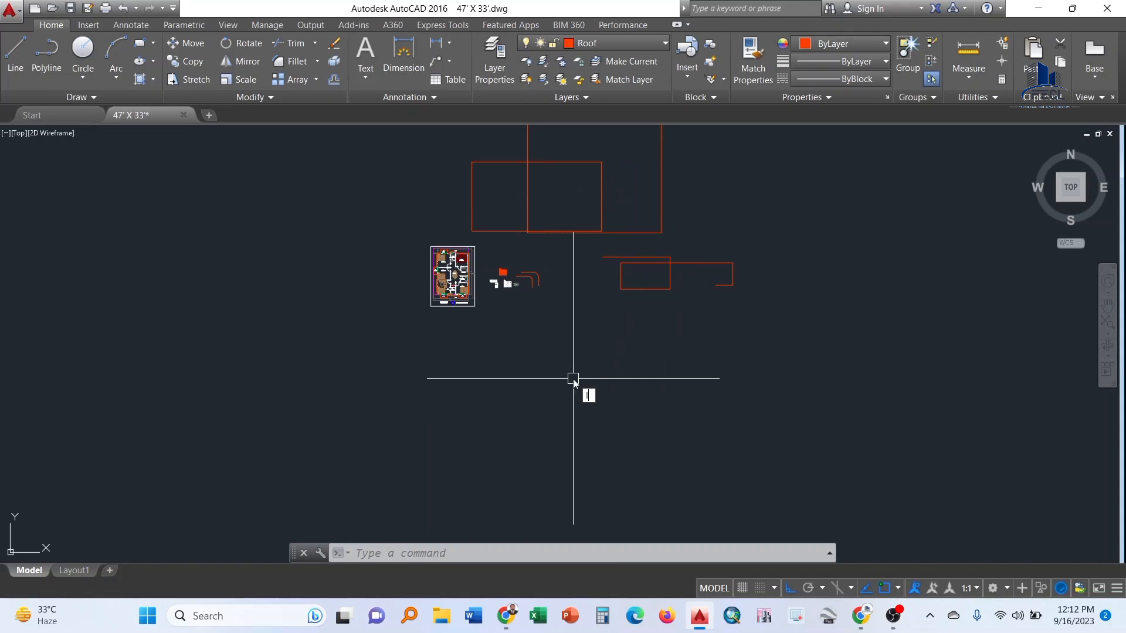
{"action": "key", "text": "Return"}
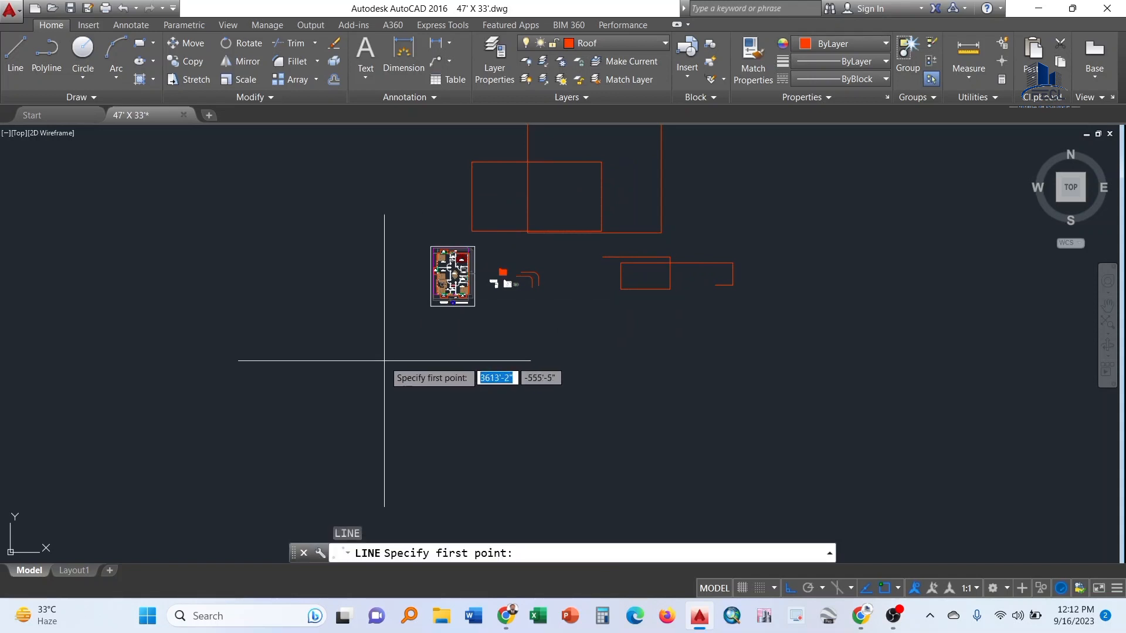
{"action": "left_click", "coordinate": [384, 361]}
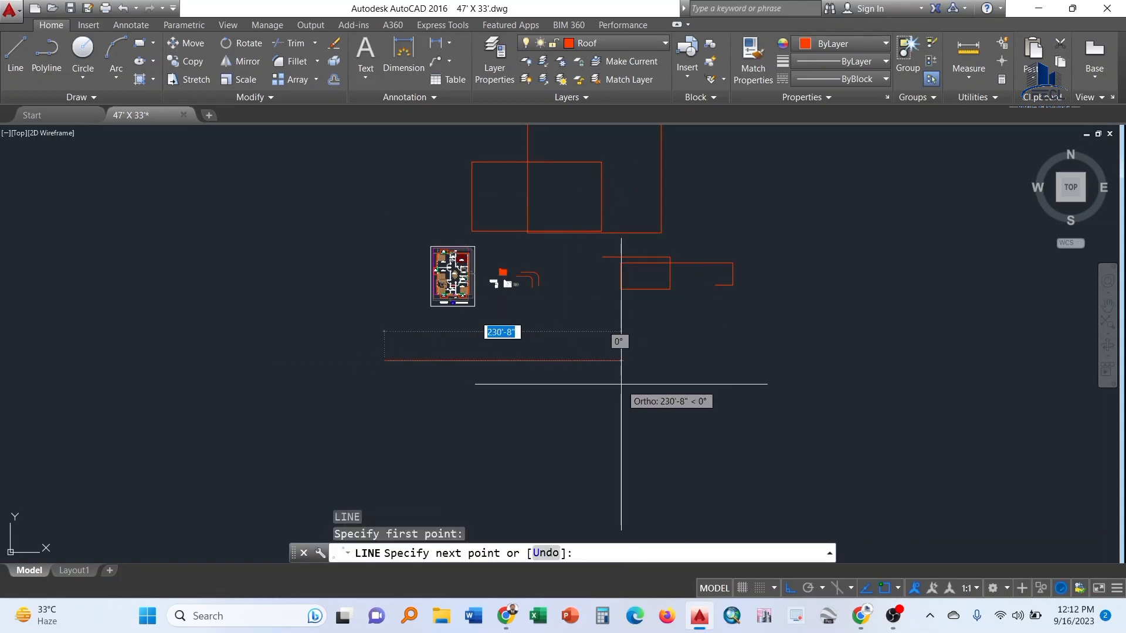
{"action": "left_click", "coordinate": [572, 383]}
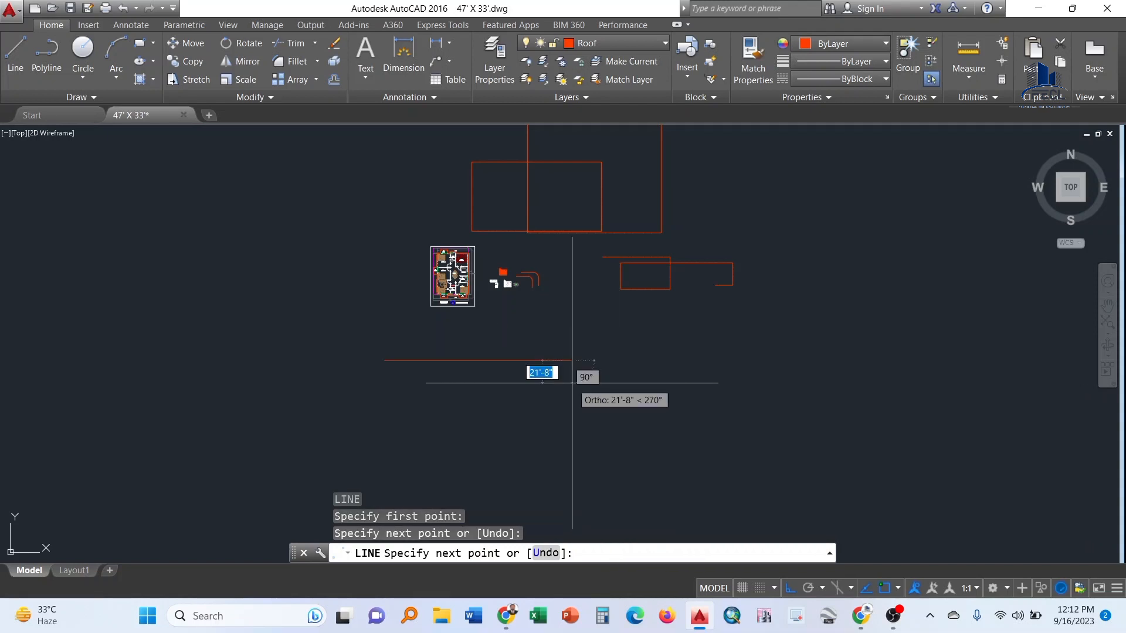
{"action": "left_click", "coordinate": [781, 381]}
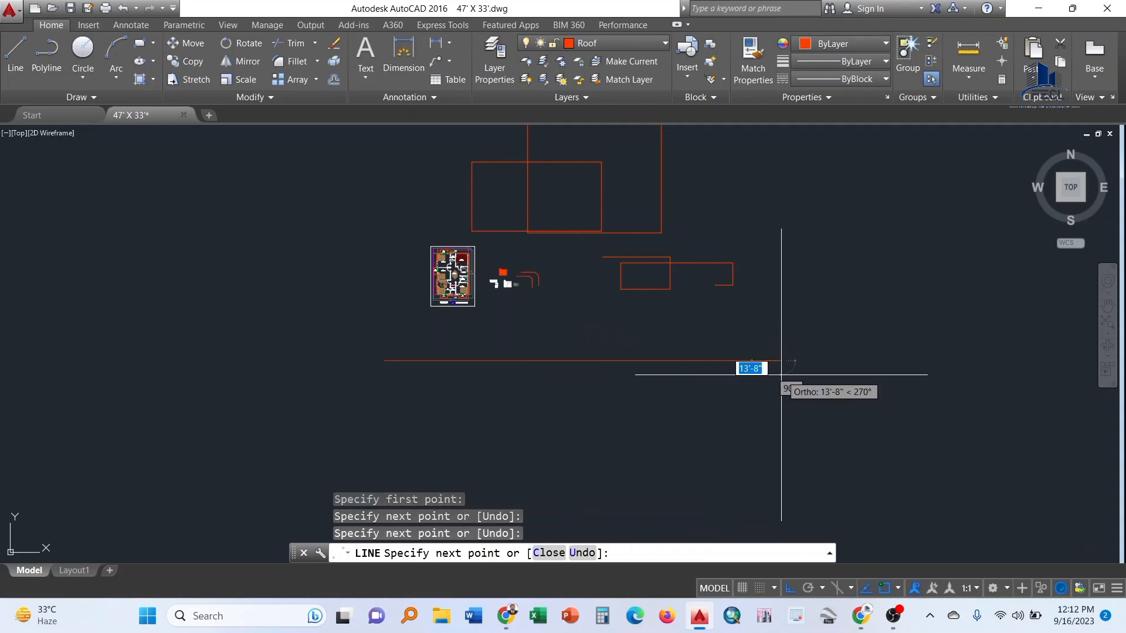
{"action": "left_click", "coordinate": [928, 361]}
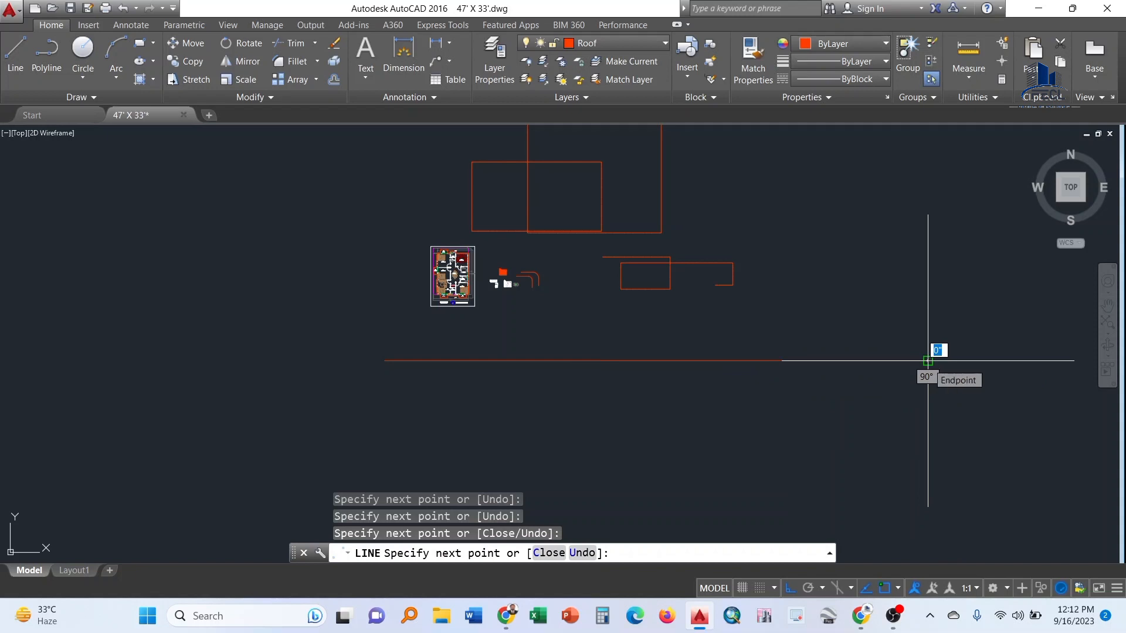
{"action": "key", "text": "Escape"}
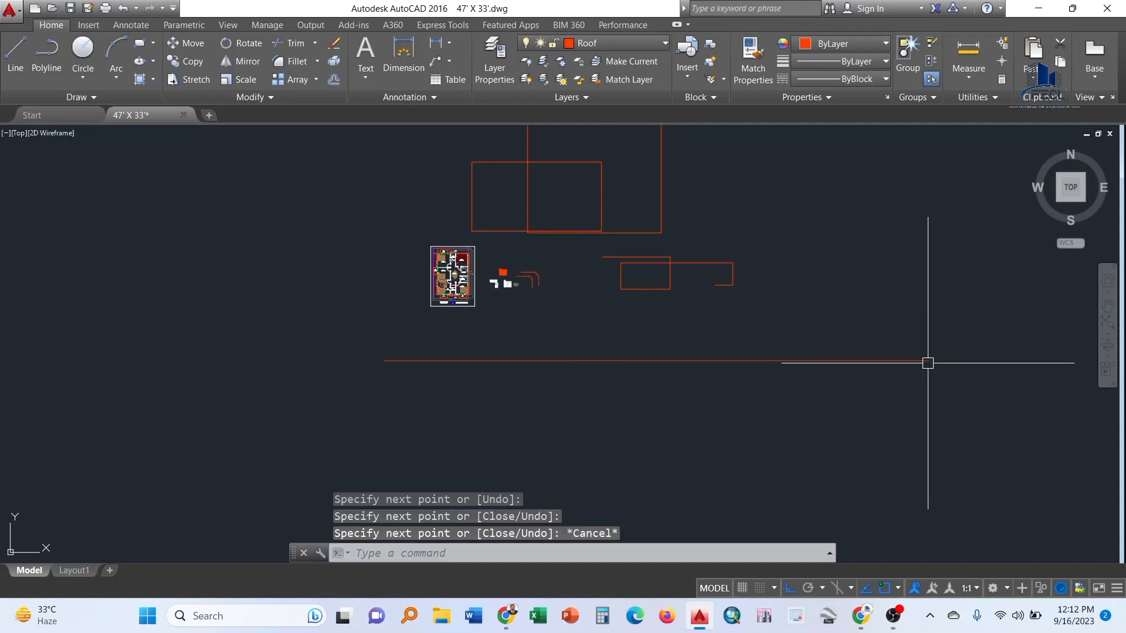
Select the three line segments one by one to check whether they are separate objects, and clear the selection
{"action": "left_click", "coordinate": [624, 360]}
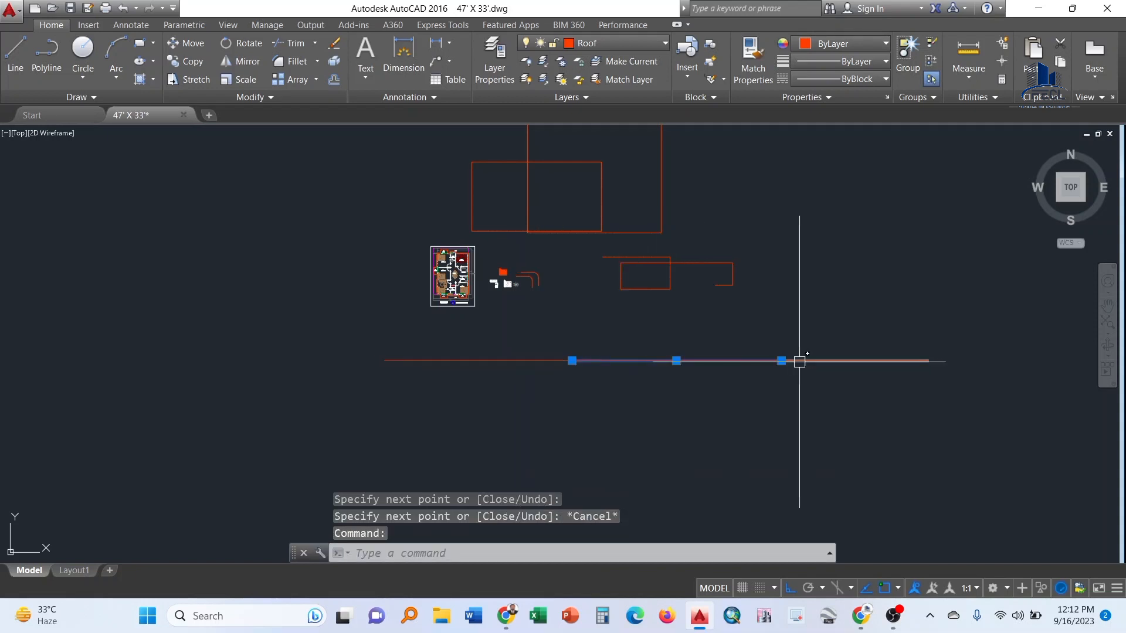
{"action": "left_click", "coordinate": [818, 361]}
{"action": "left_click", "coordinate": [465, 361]}
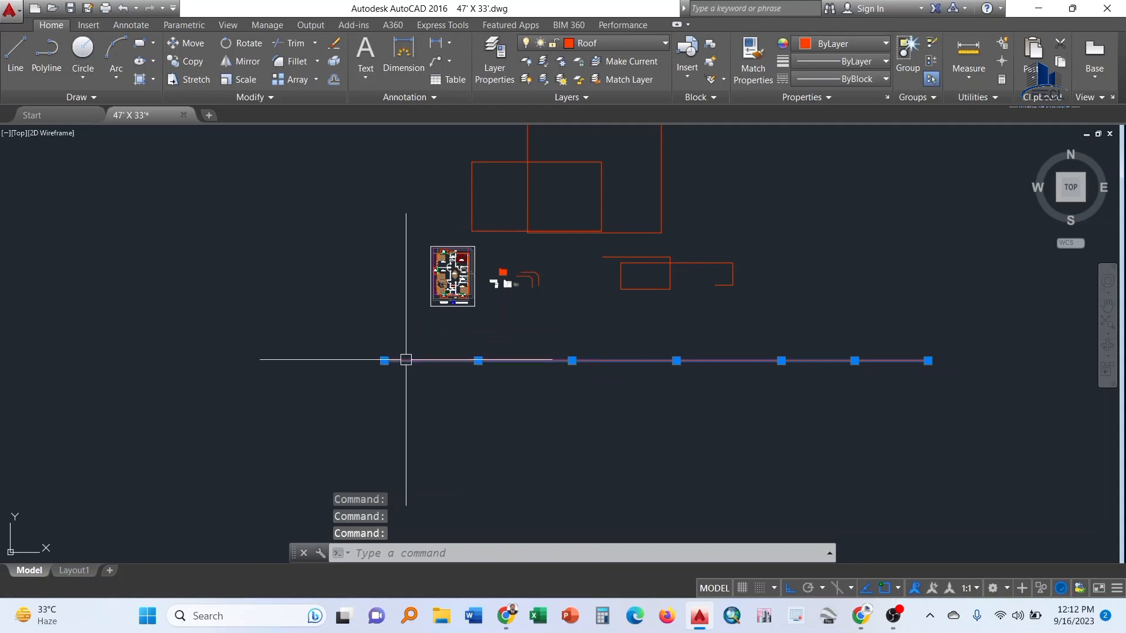
{"action": "key", "text": "Escape"}
{"action": "left_click", "coordinate": [432, 361]}
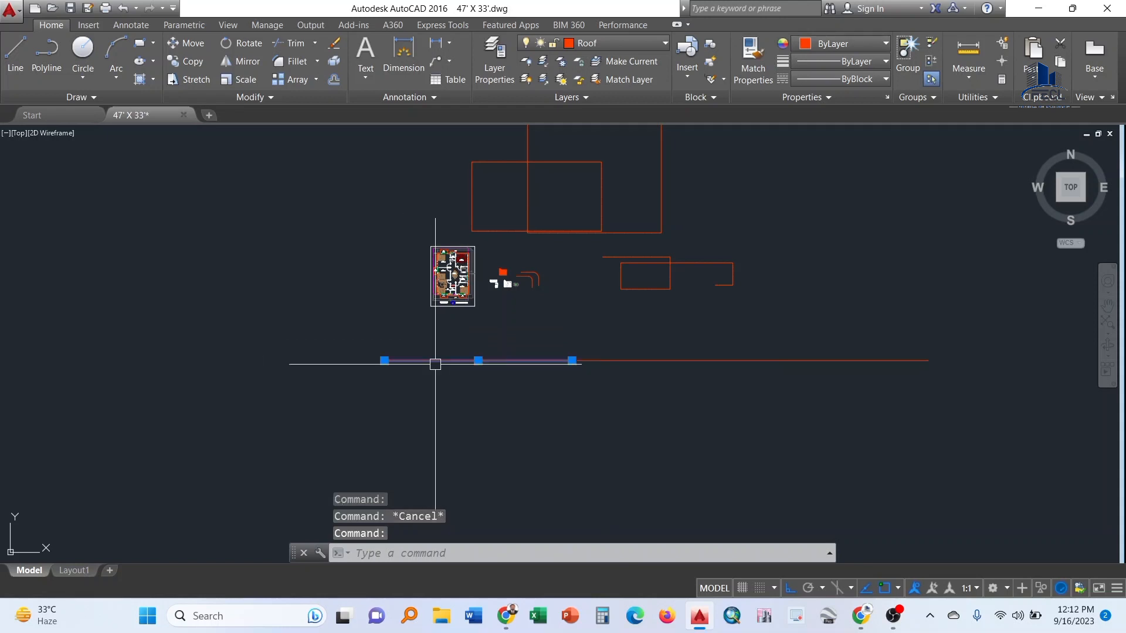
{"action": "left_click", "coordinate": [750, 362]}
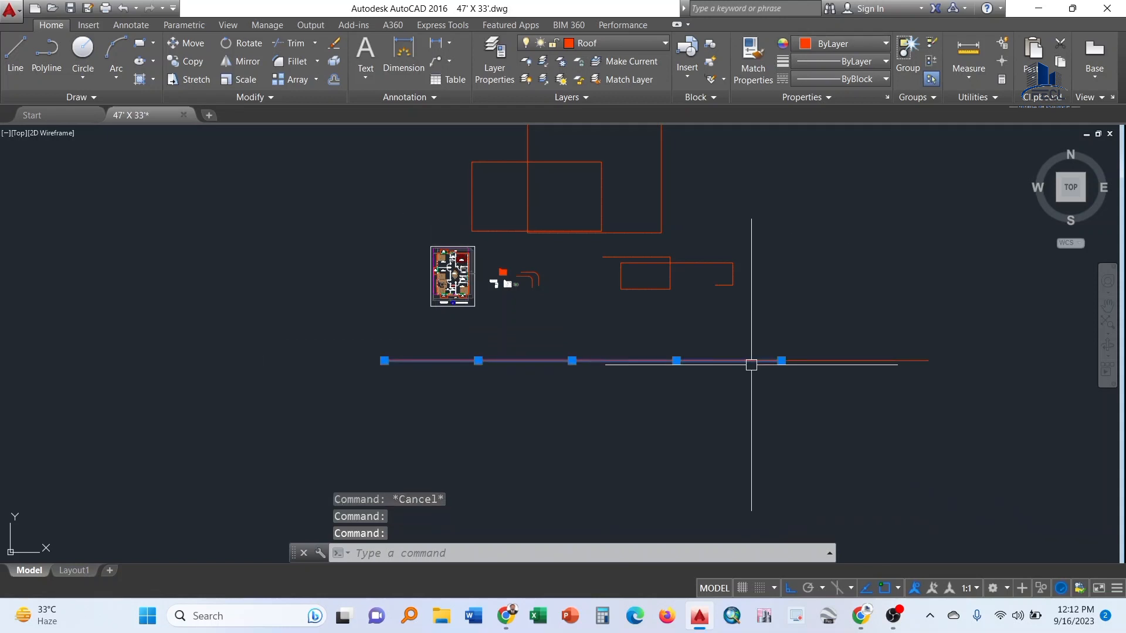
{"action": "left_click", "coordinate": [843, 361]}
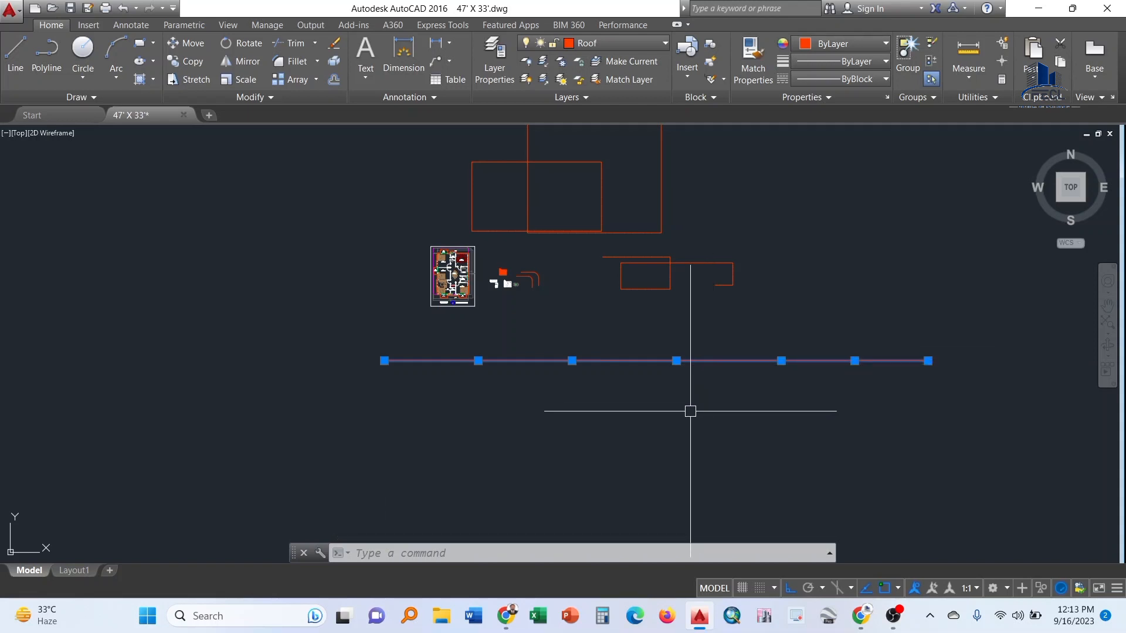
{"action": "key", "text": "Escape"}
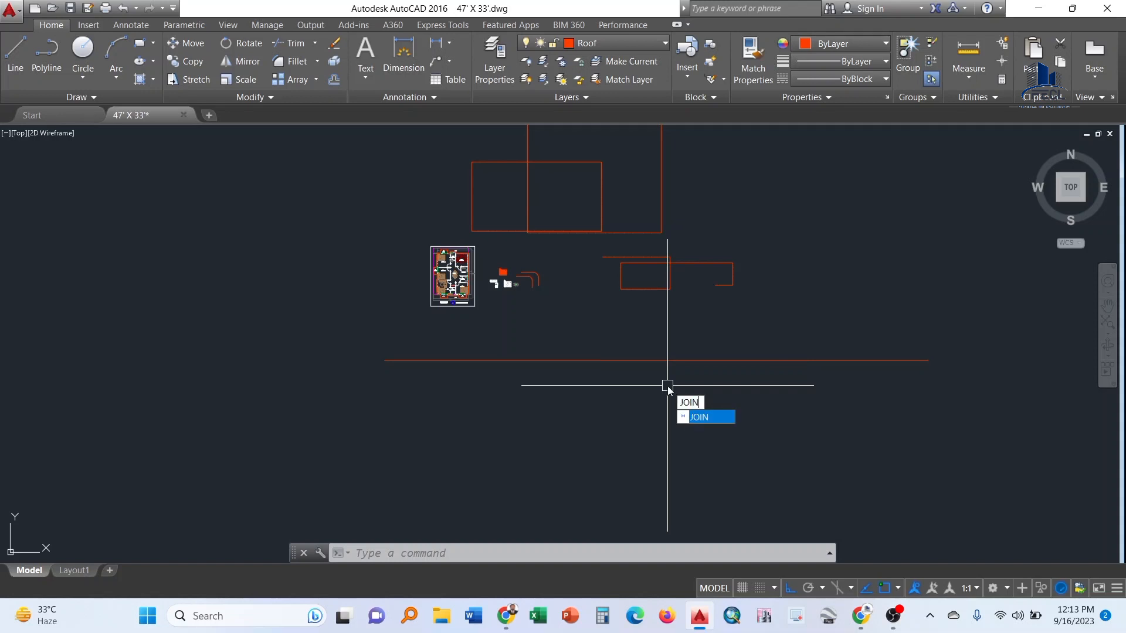
Join the three collinear horizontal line segments below the floor plan into a single line
{"action": "key", "text": "BackSpace"}
{"action": "key", "text": "BackSpace"}
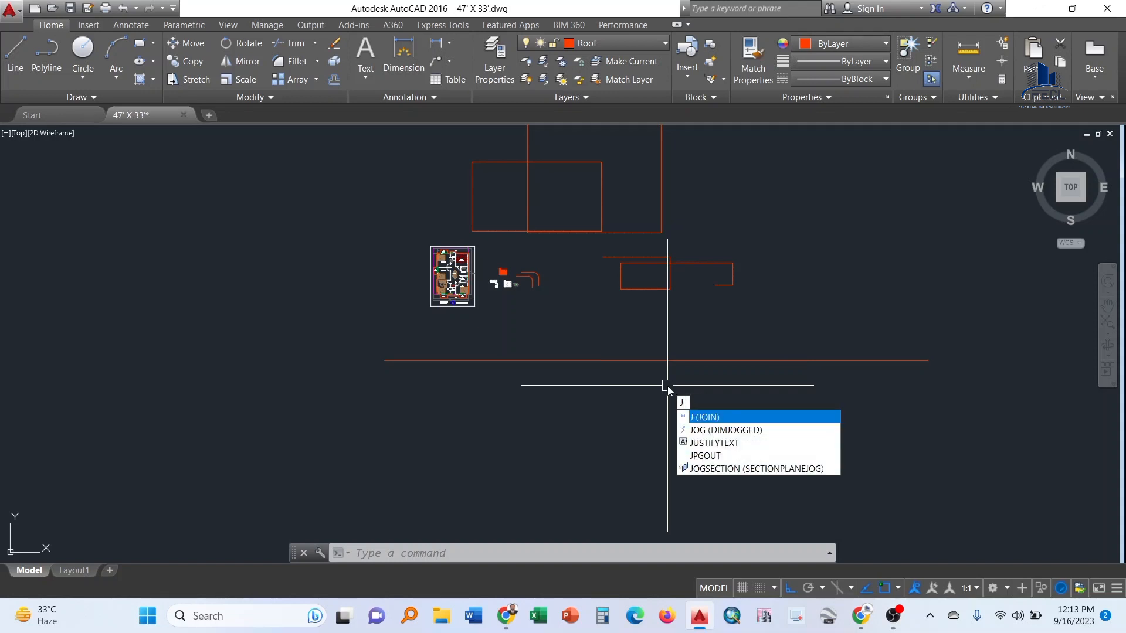
{"action": "key", "text": "Return"}
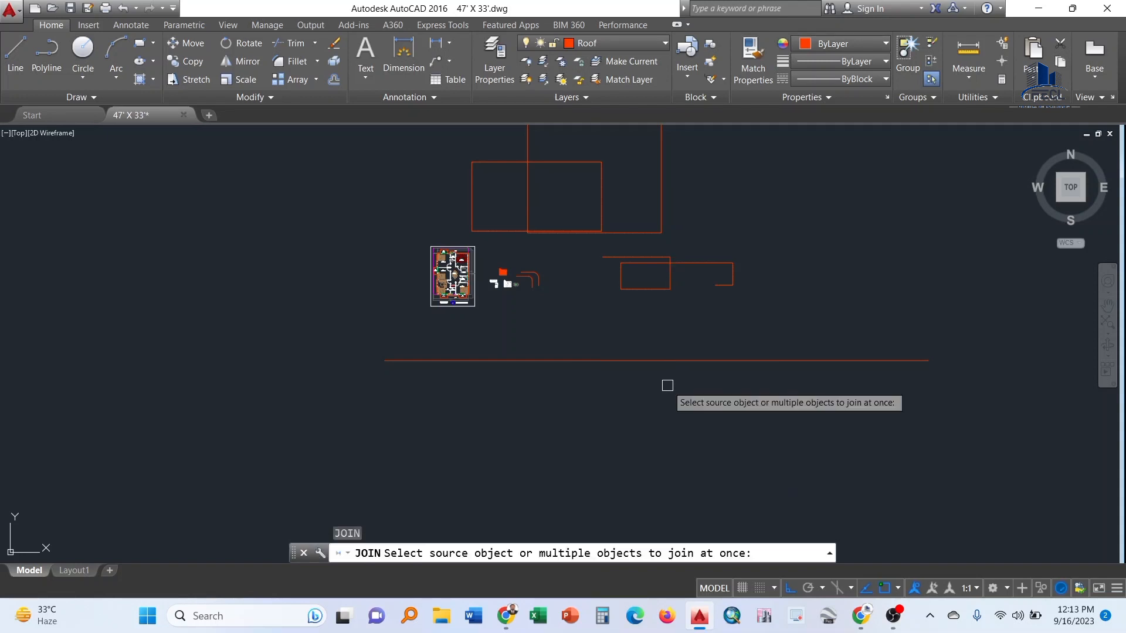
{"action": "left_click", "coordinate": [690, 362]}
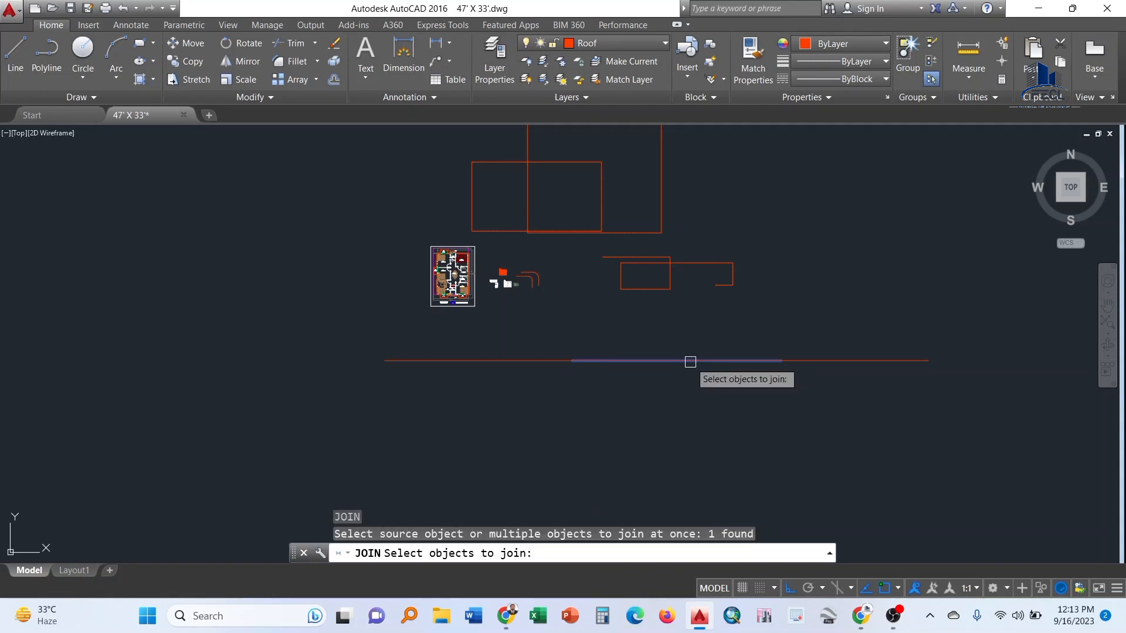
{"action": "left_click", "coordinate": [809, 367]}
{"action": "left_click", "coordinate": [815, 359]}
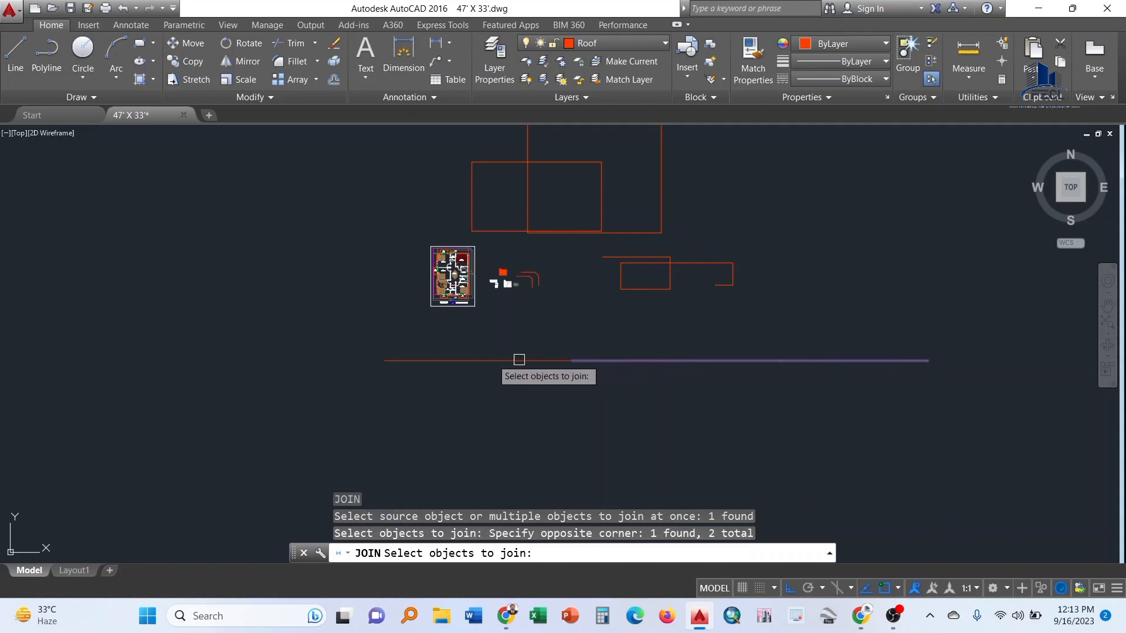
{"action": "left_click", "coordinate": [501, 360]}
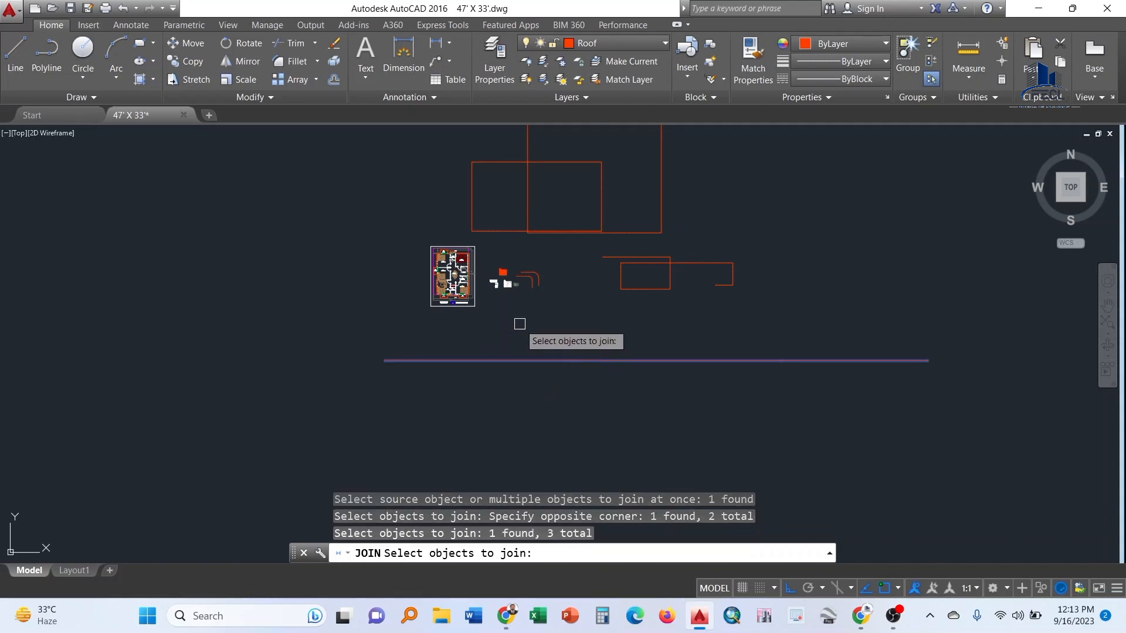
{"action": "key", "text": "Return"}
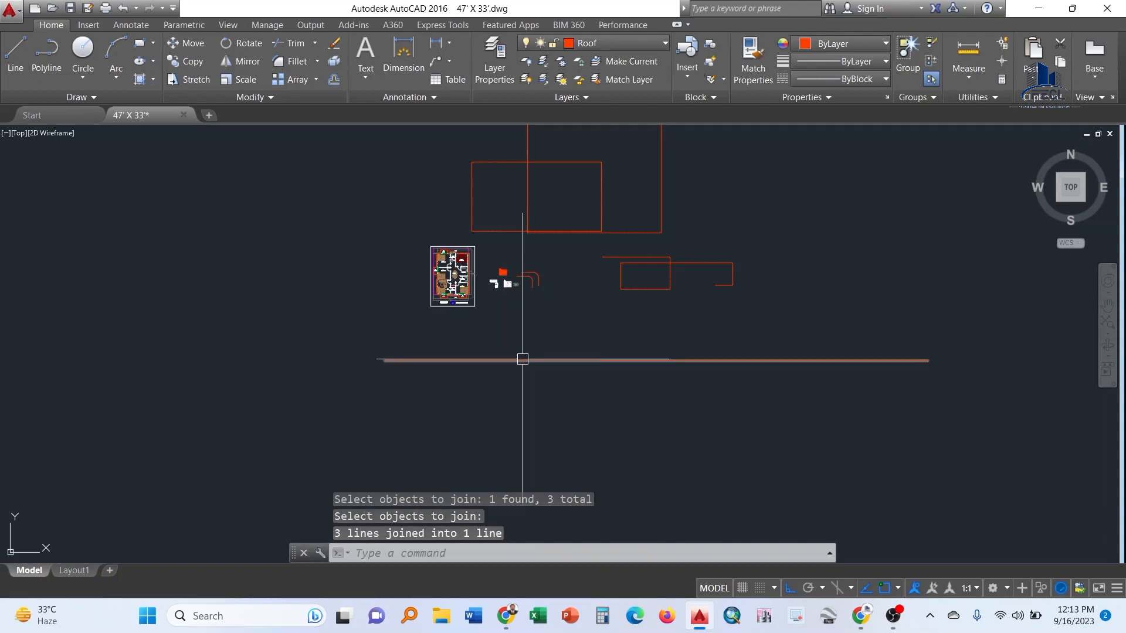
Select the joined line below the floor plan to check that it is one object, and clear the selection
{"action": "left_click", "coordinate": [757, 418]}
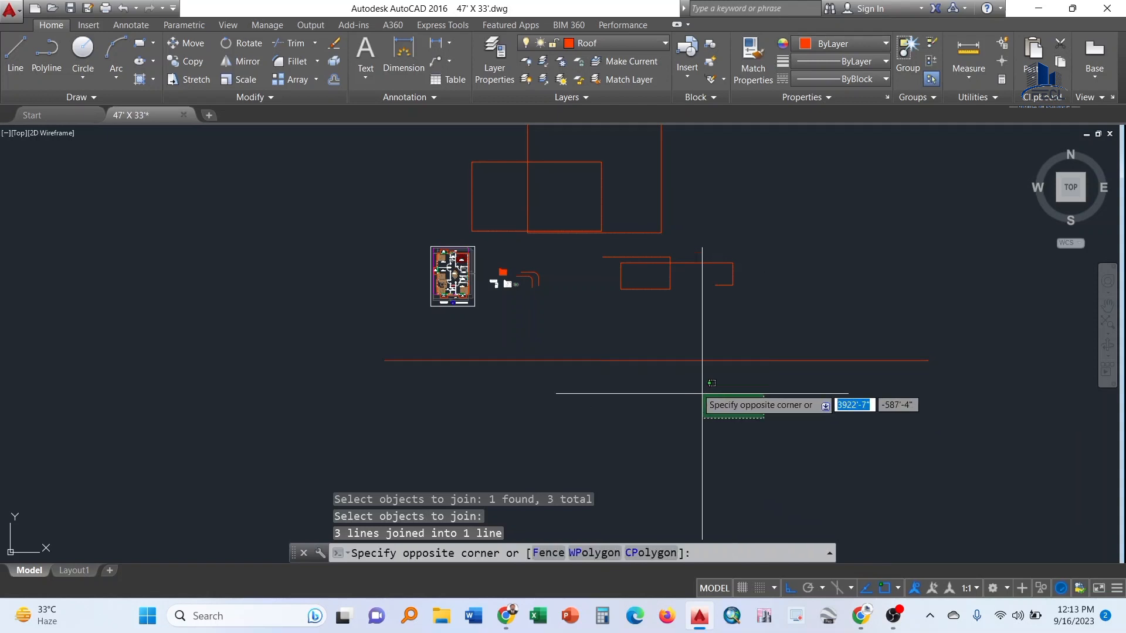
{"action": "left_click", "coordinate": [679, 351]}
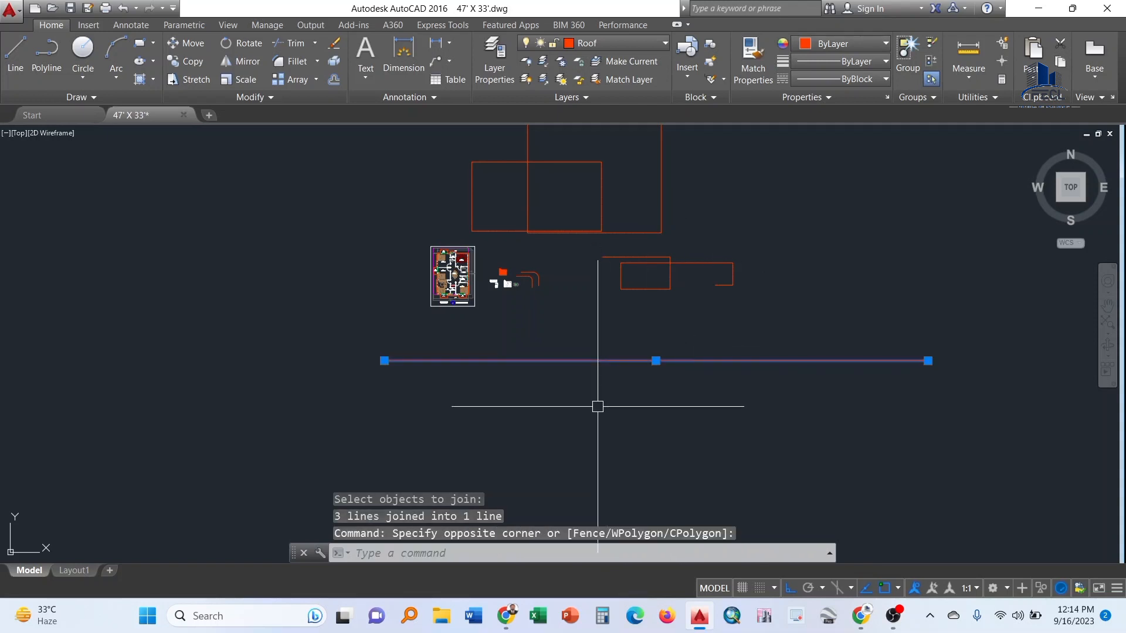
{"action": "key", "text": "Escape"}
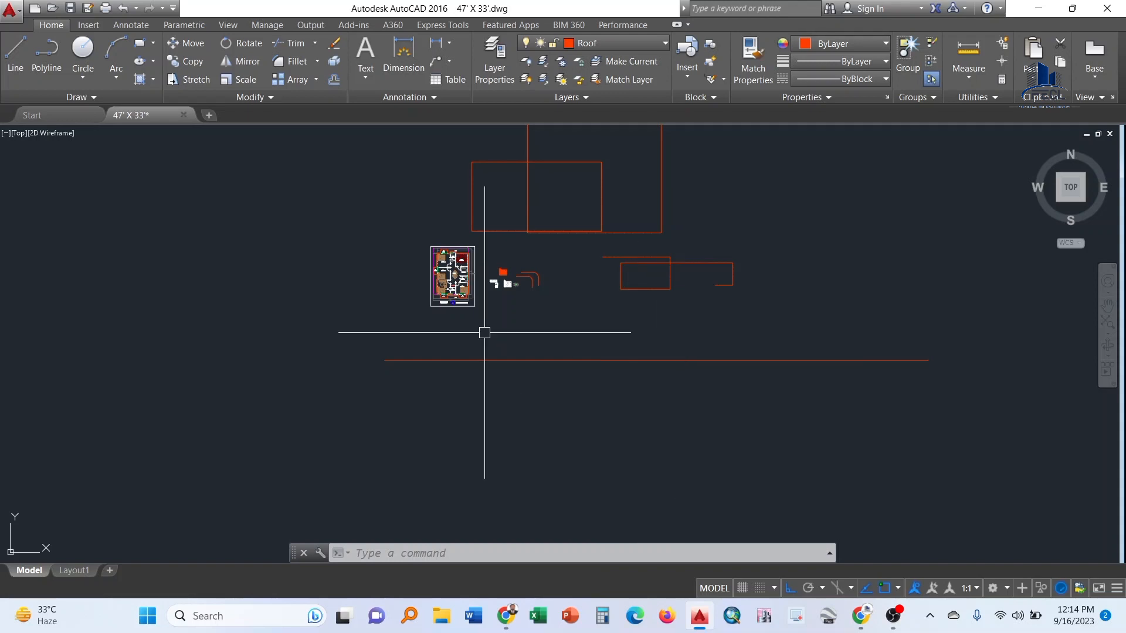
{"action": "middle_click_drag", "start_coordinate": [582, 329], "coordinate": [517, 395]}
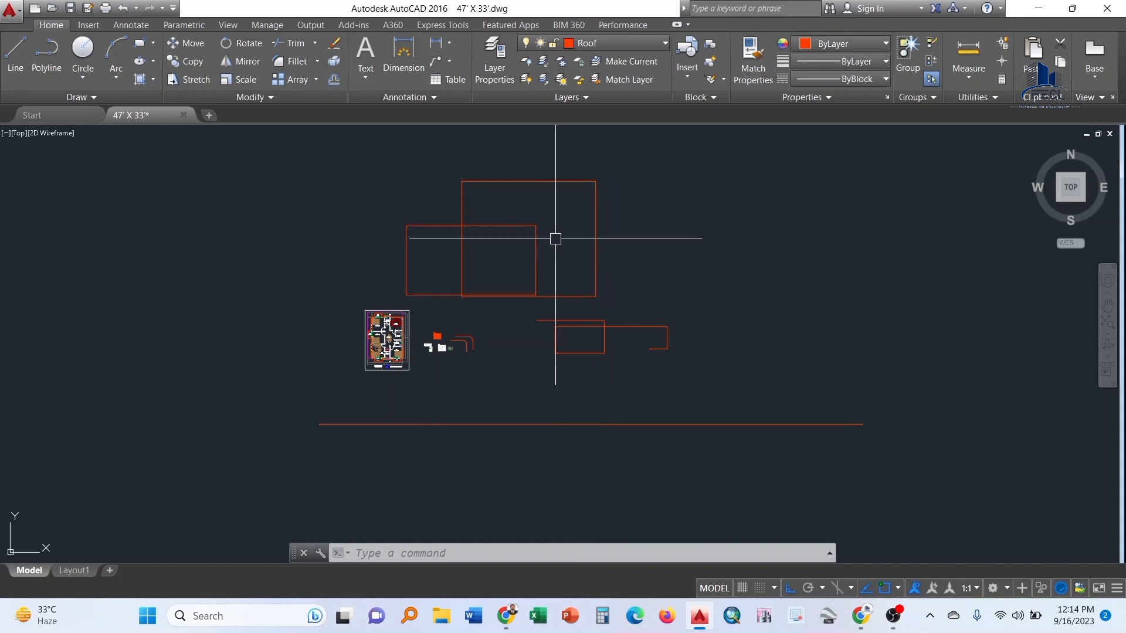
{"action": "scroll", "coordinate": [382, 356], "scroll_direction": "up", "scroll_amount": 5}
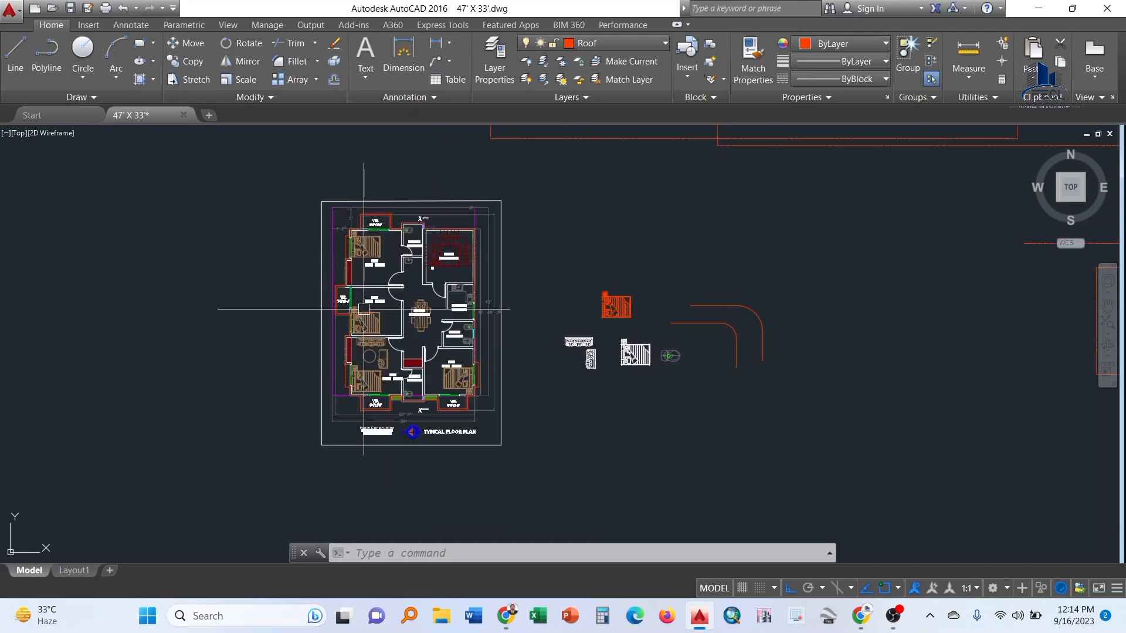
{"action": "left_click", "coordinate": [295, 158]}
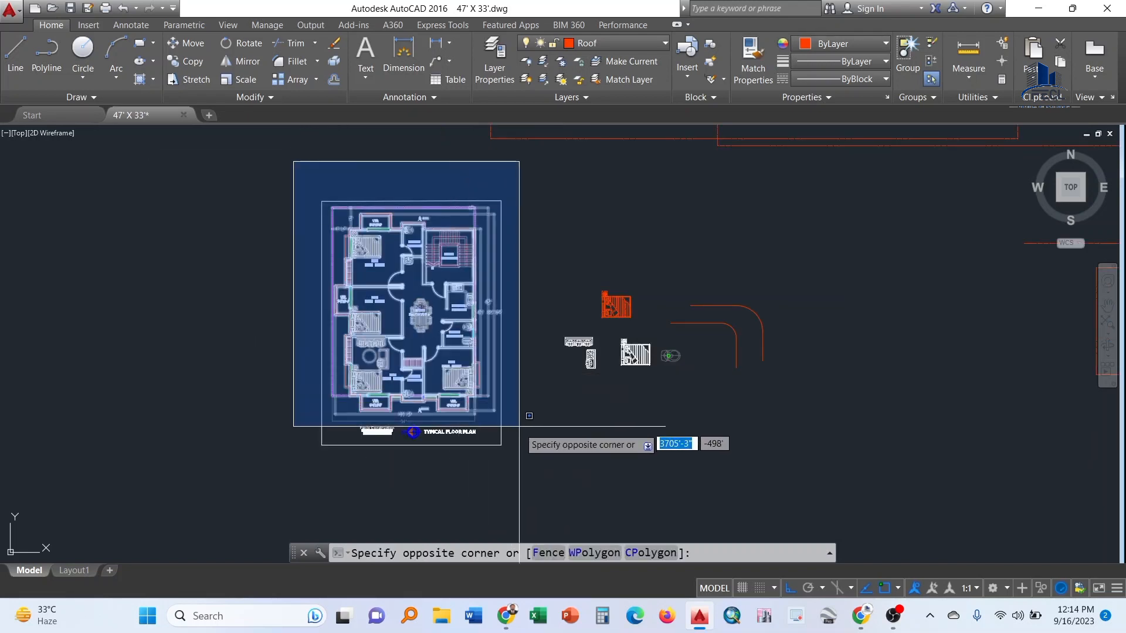
{"action": "left_click", "coordinate": [521, 482]}
{"action": "scroll", "coordinate": [675, 455], "scroll_direction": "down", "scroll_amount": 4}
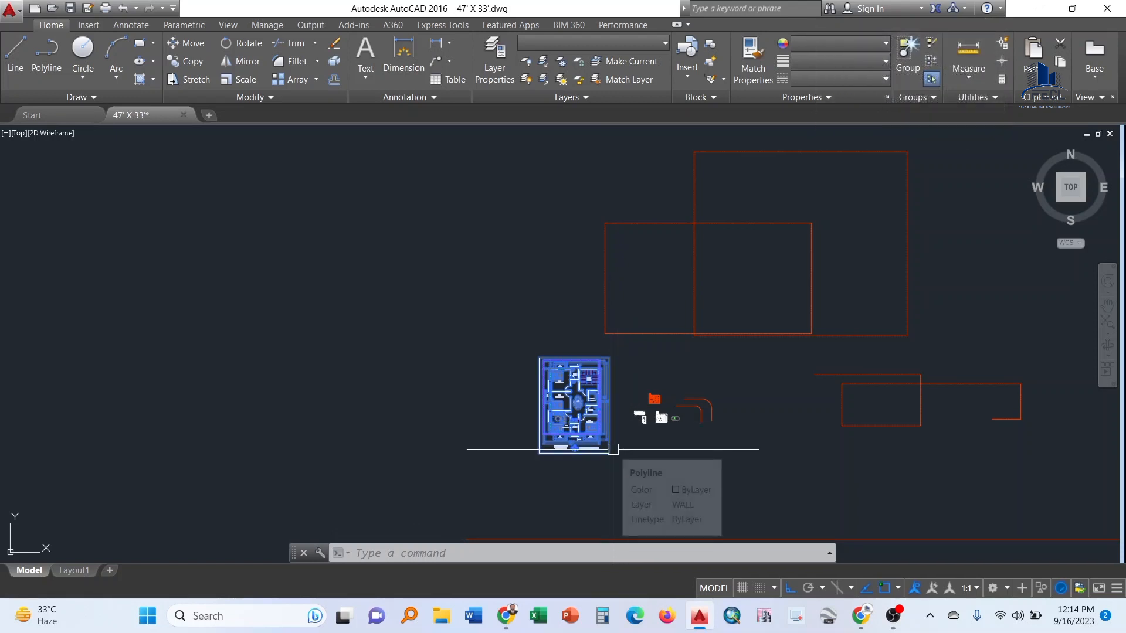
{"action": "key", "text": "Escape"}
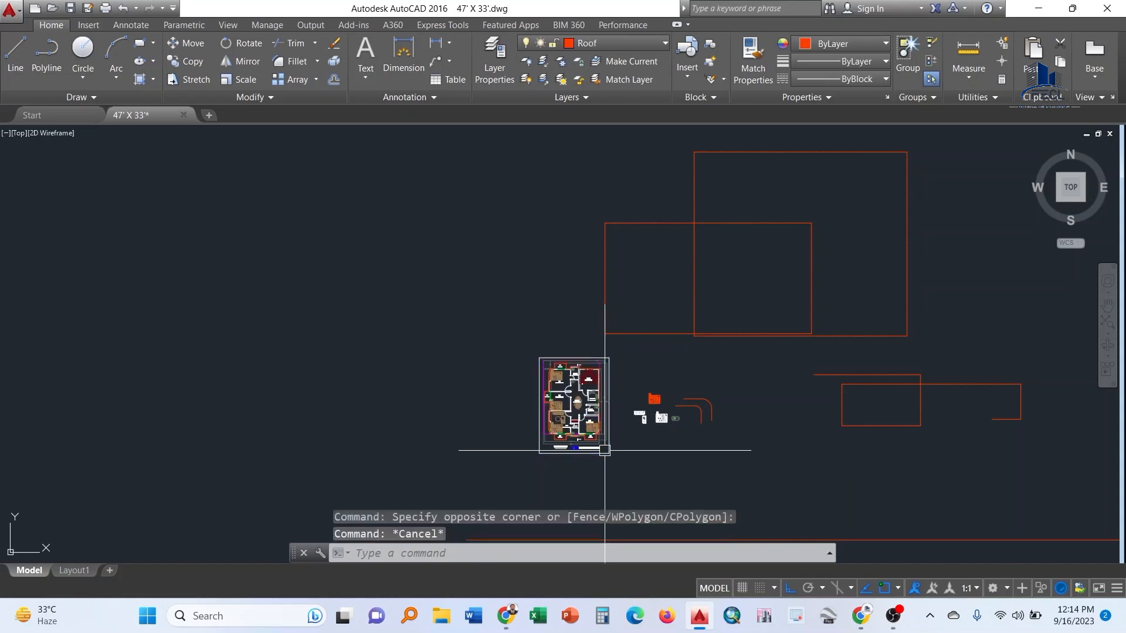
Copy the complete floor plan with its border three times in a horizontal row to the left of the original, using its upper-left corner as base point
{"action": "left_click", "coordinate": [507, 336]}
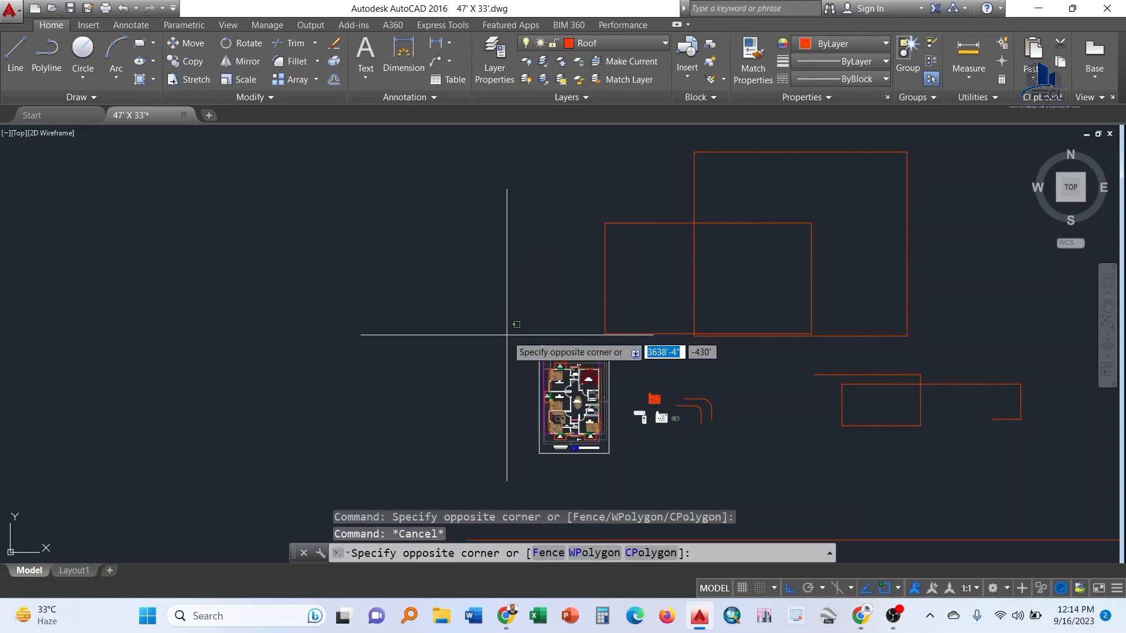
{"action": "left_click", "coordinate": [629, 462]}
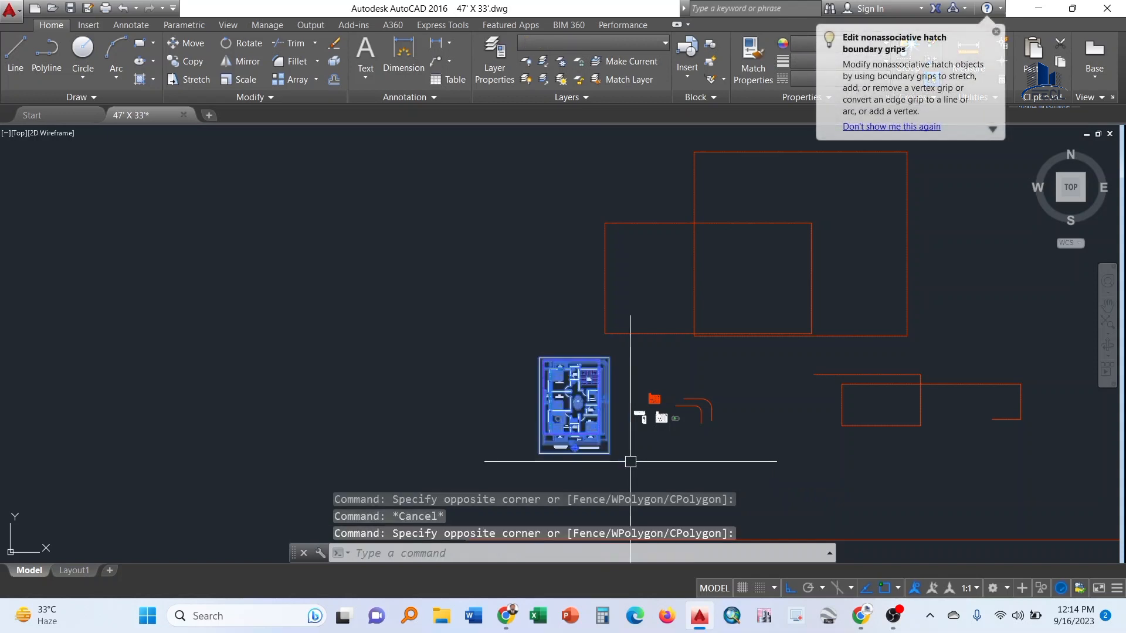
{"action": "type", "text": "CO"}
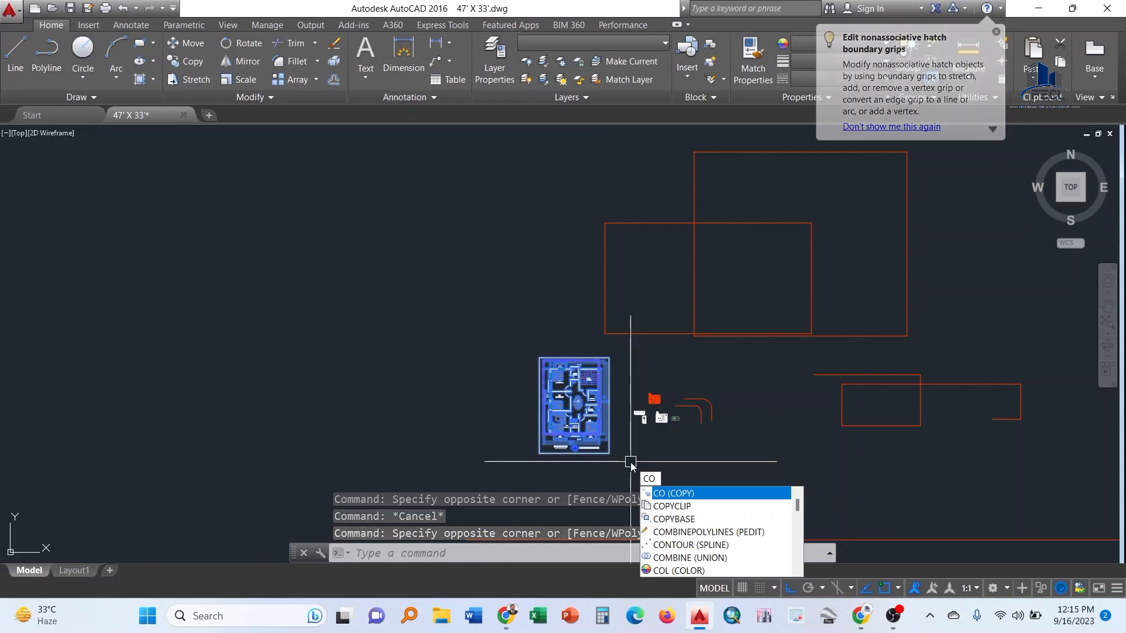
{"action": "key", "text": "Return"}
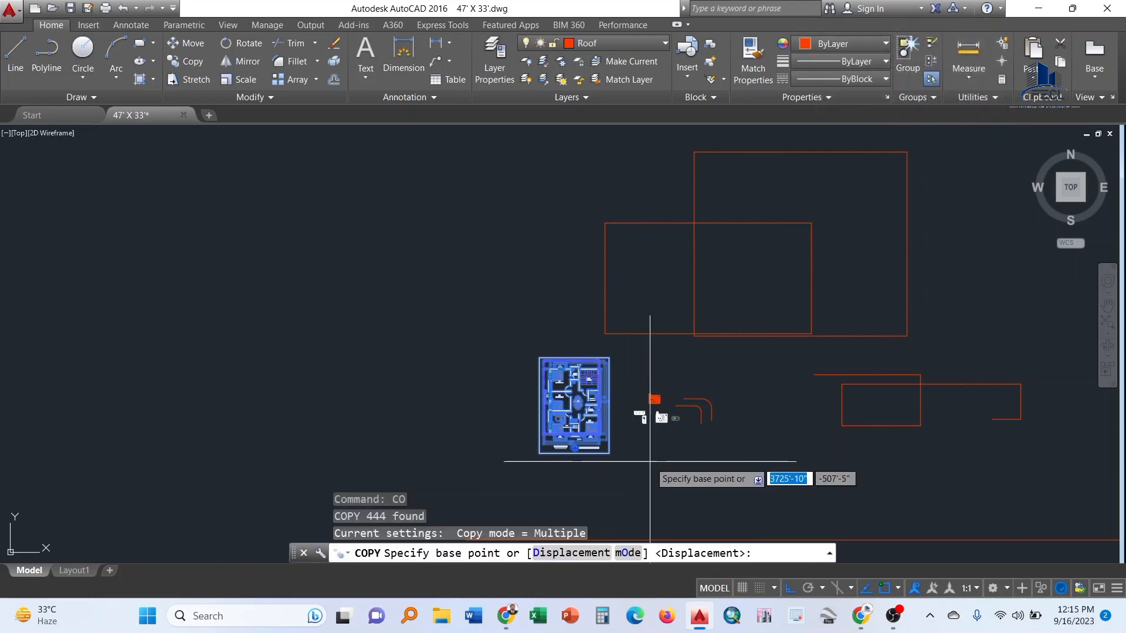
{"action": "left_click", "coordinate": [538, 355]}
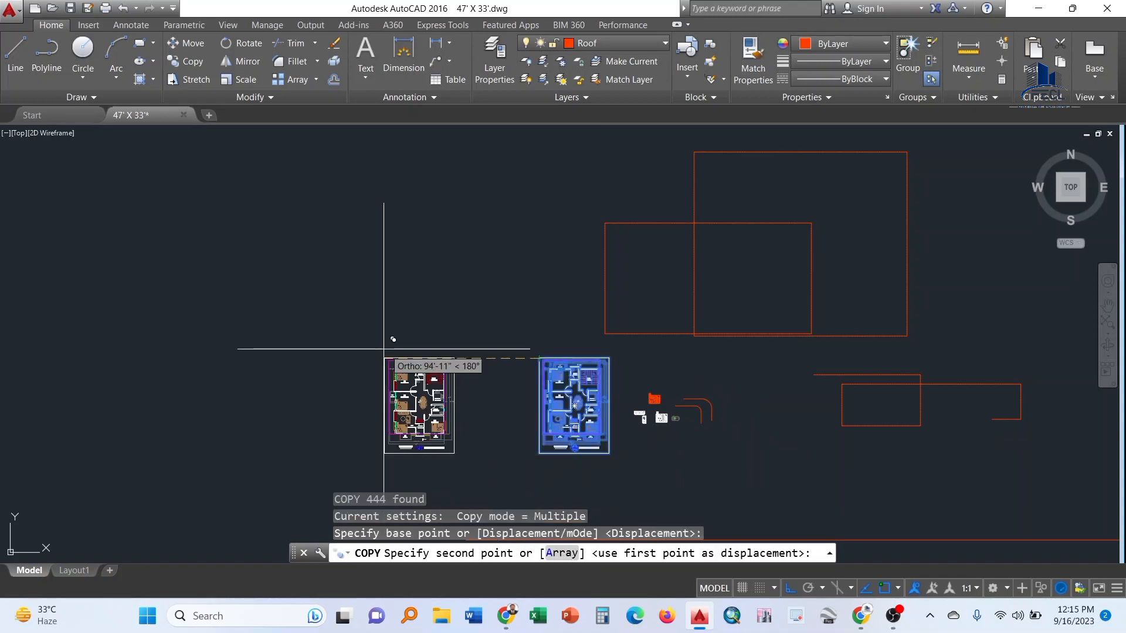
{"action": "left_click", "coordinate": [402, 353]}
{"action": "left_click", "coordinate": [287, 355]}
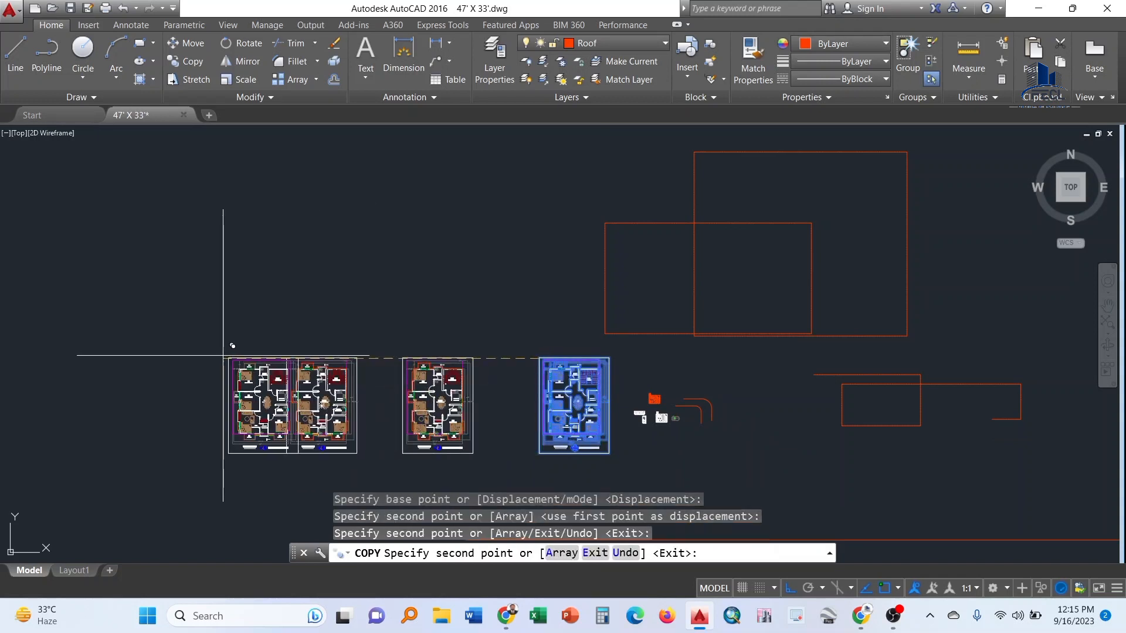
{"action": "left_click", "coordinate": [154, 346]}
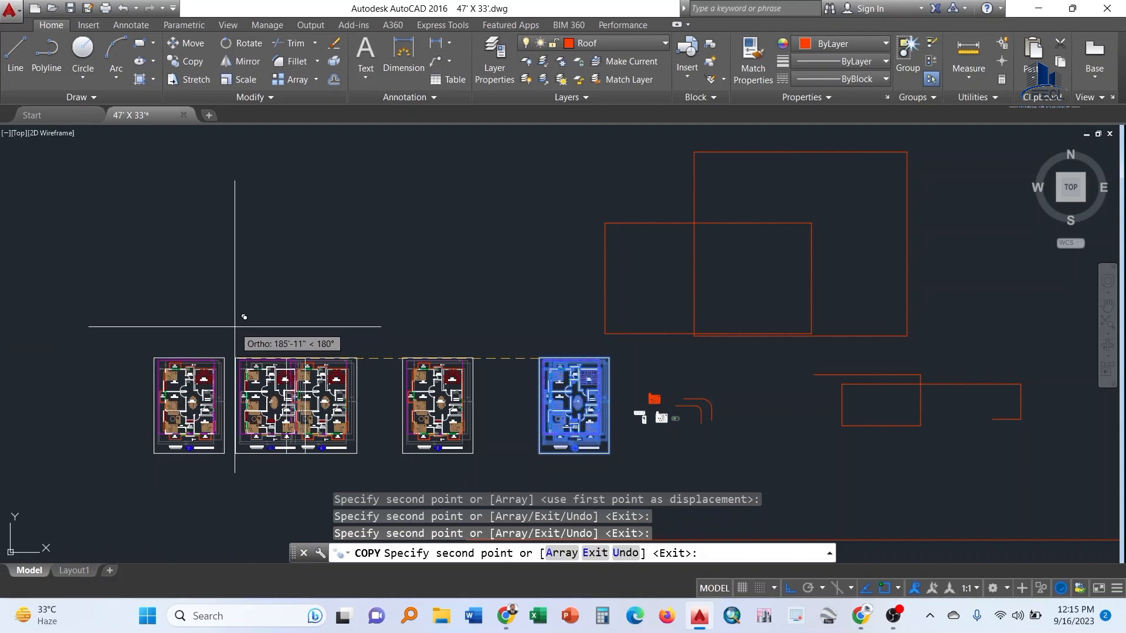
{"action": "key", "text": "Escape"}
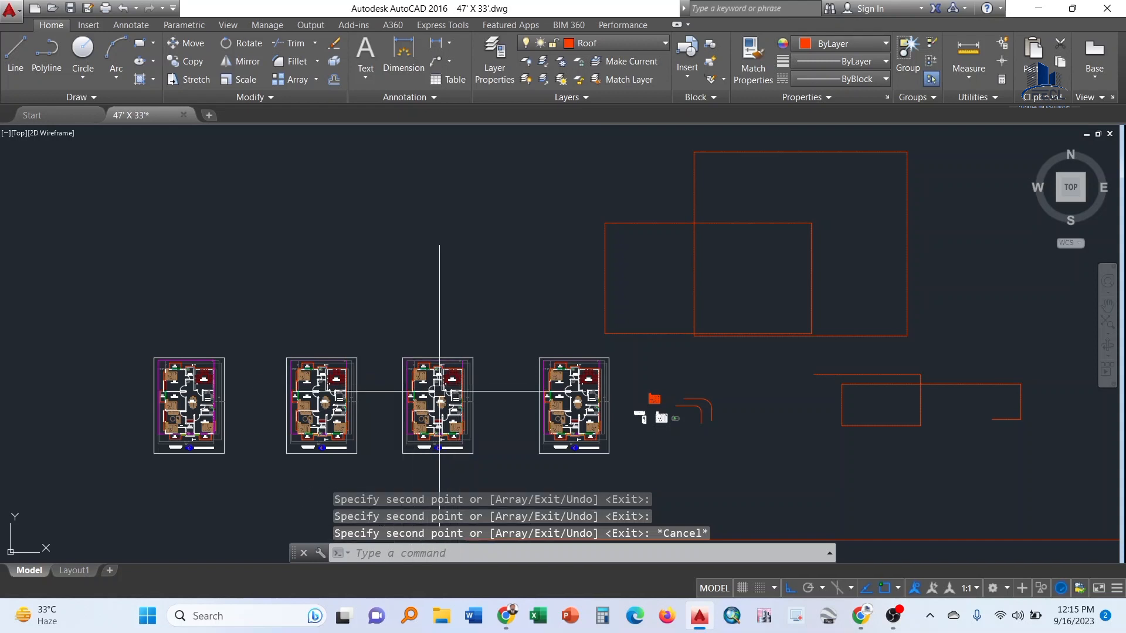
{"action": "scroll", "coordinate": [530, 407], "scroll_direction": "down", "scroll_amount": 1}
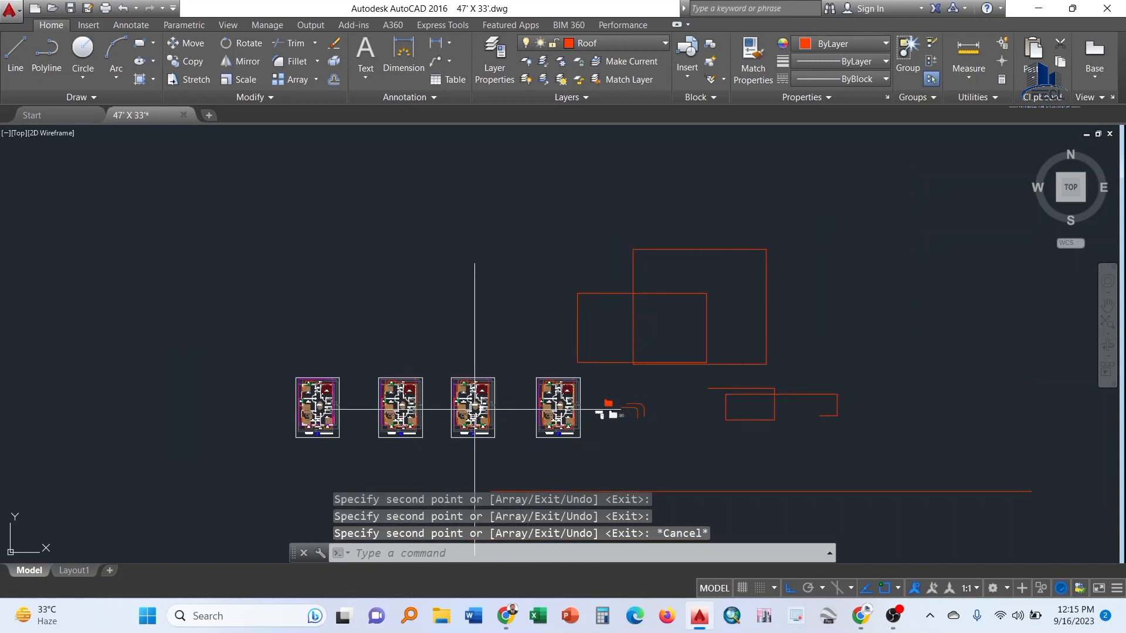